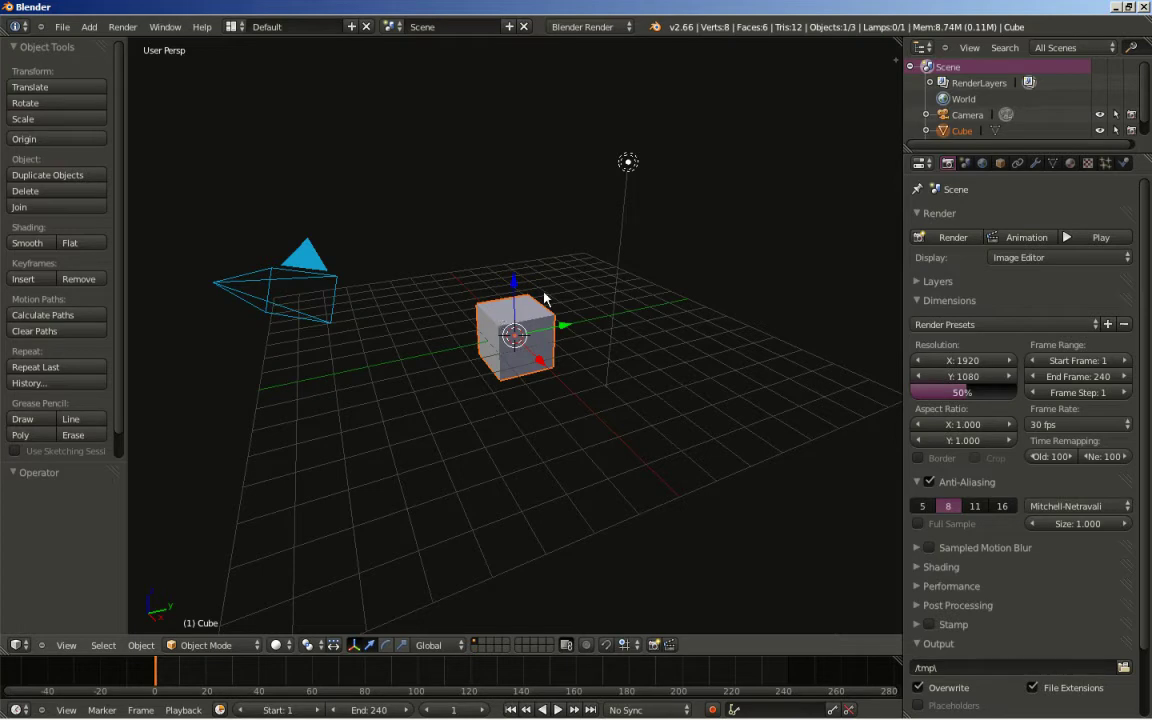
- Delete the default cube and add a UV sphere with 32 segments and 16 rings in its place
key("x")
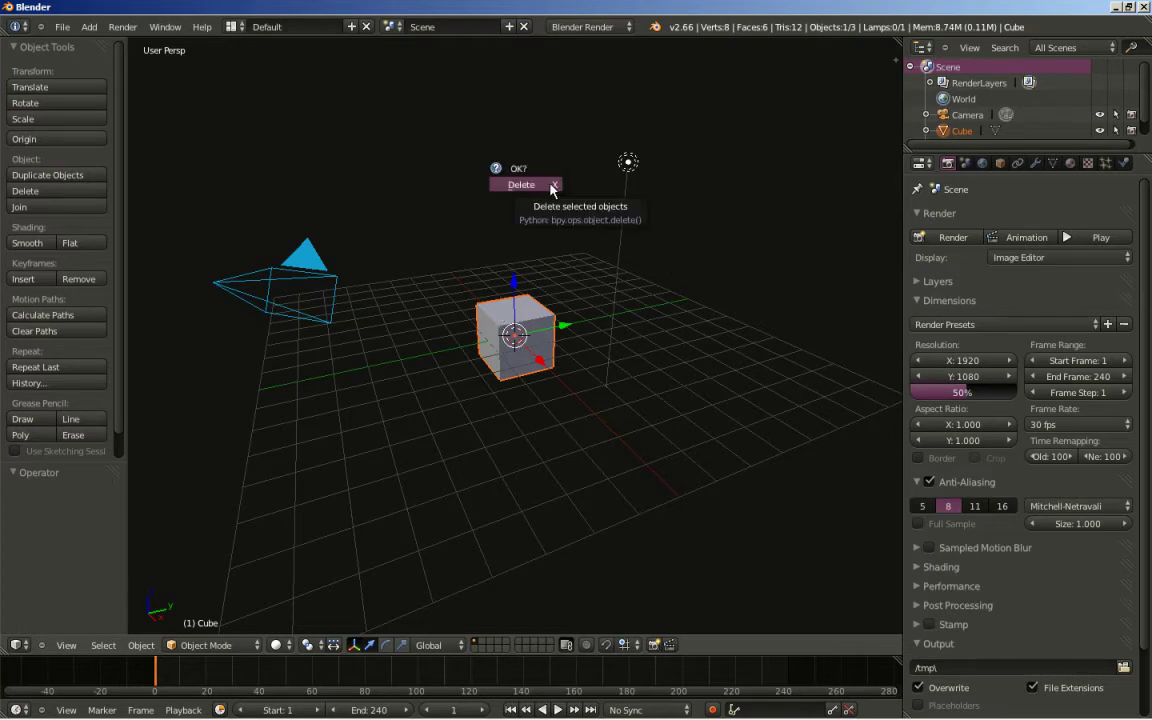
left_click(550, 190)
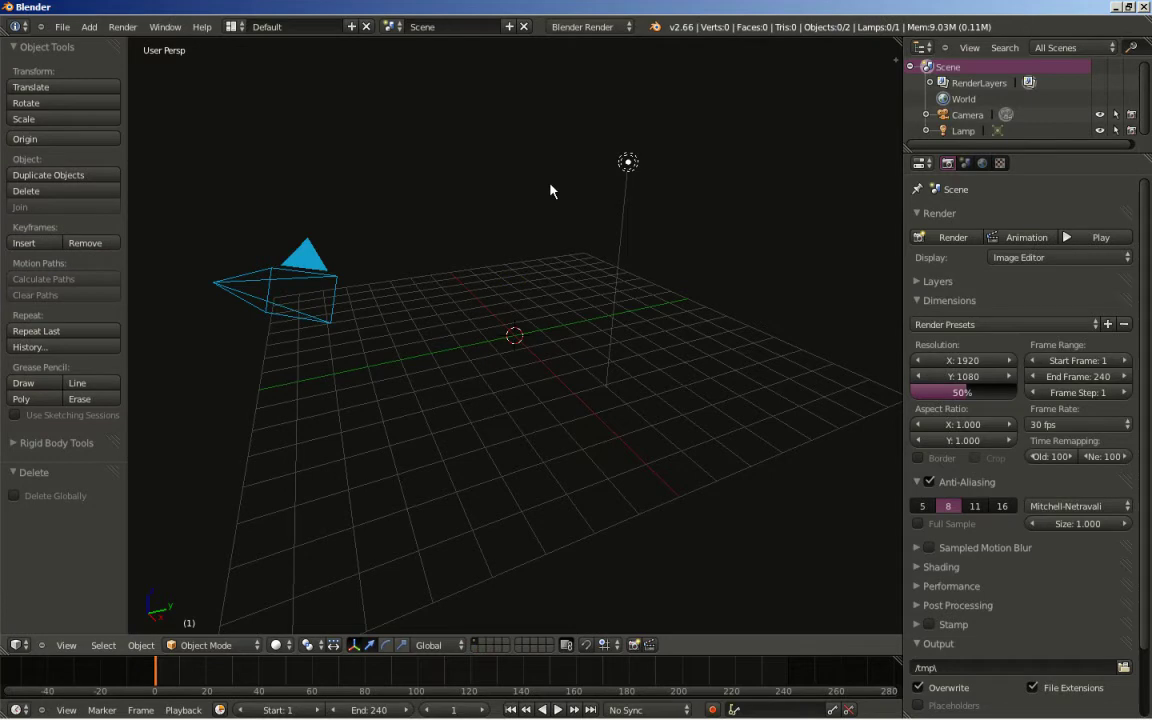
key("shift+a")
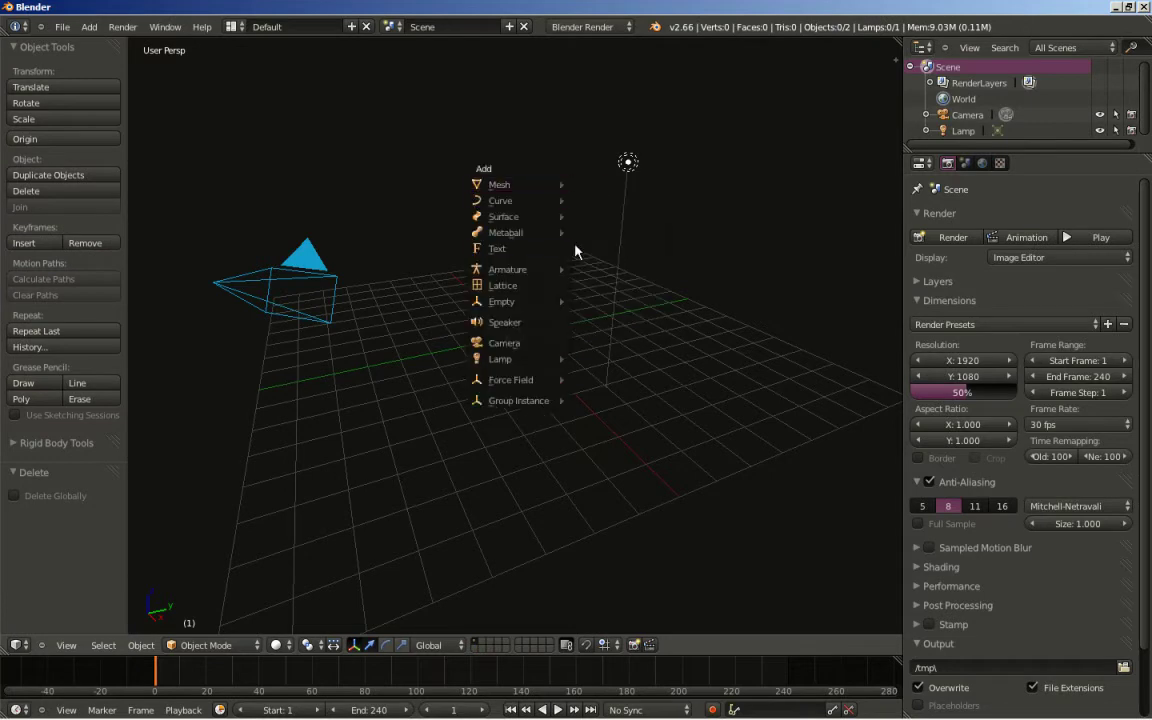
left_click(604, 234)
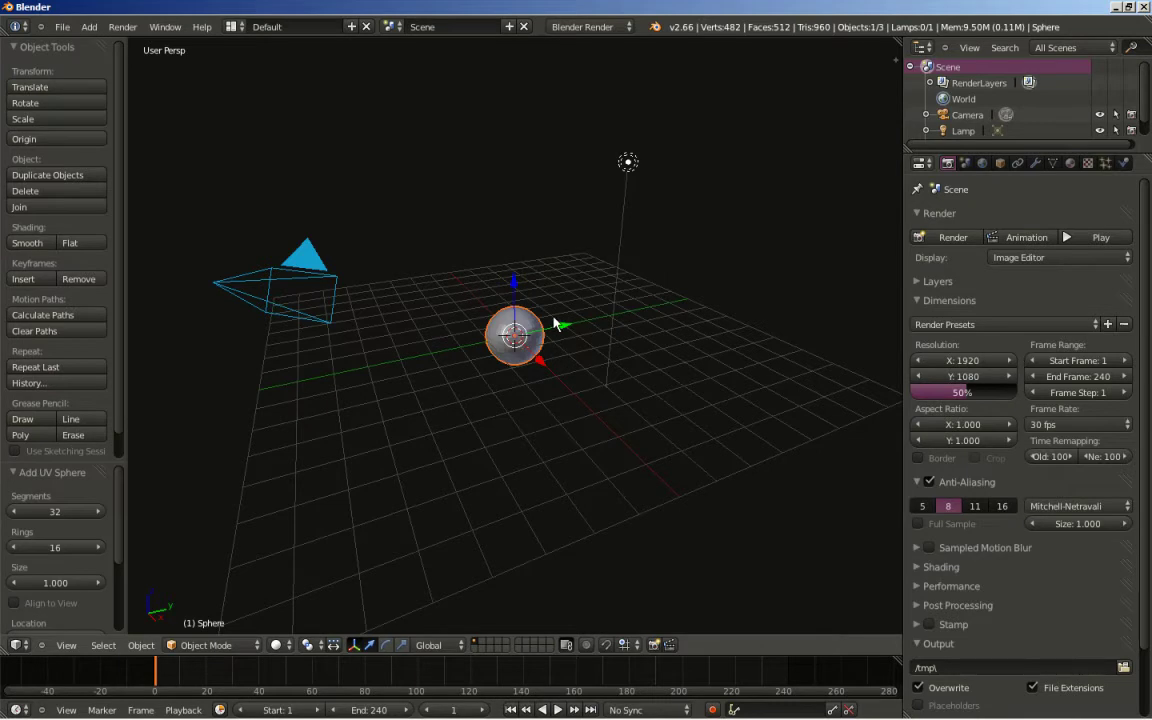
- Delete the sphere's vertices above the equator in front orthographic view, keeping the equator loop and lower half
key("KP_1")
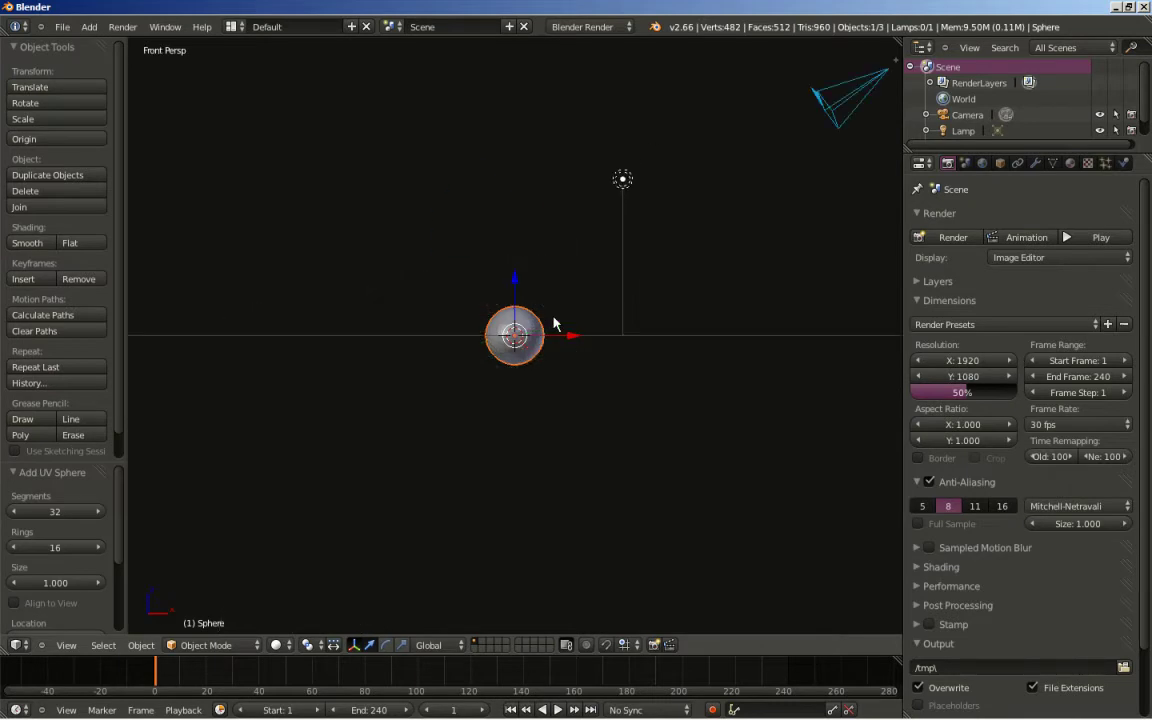
key("KP_5")
scroll(497, 352, "up", 7)
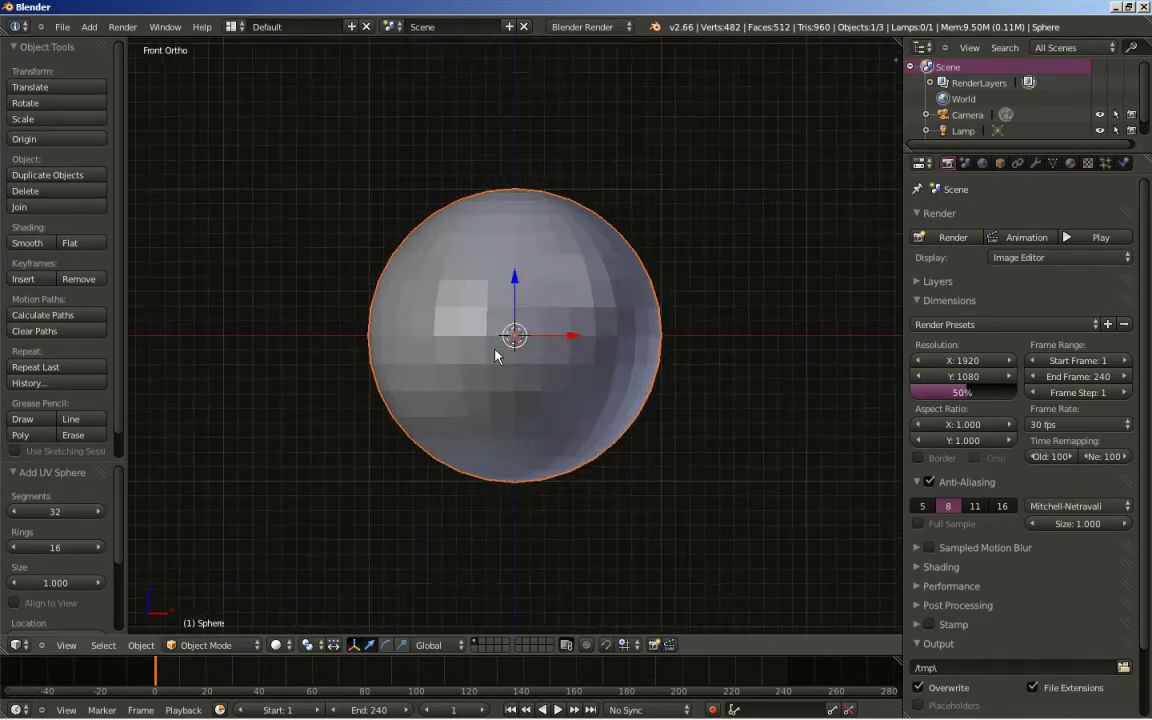
scroll(497, 355, "up", 1)
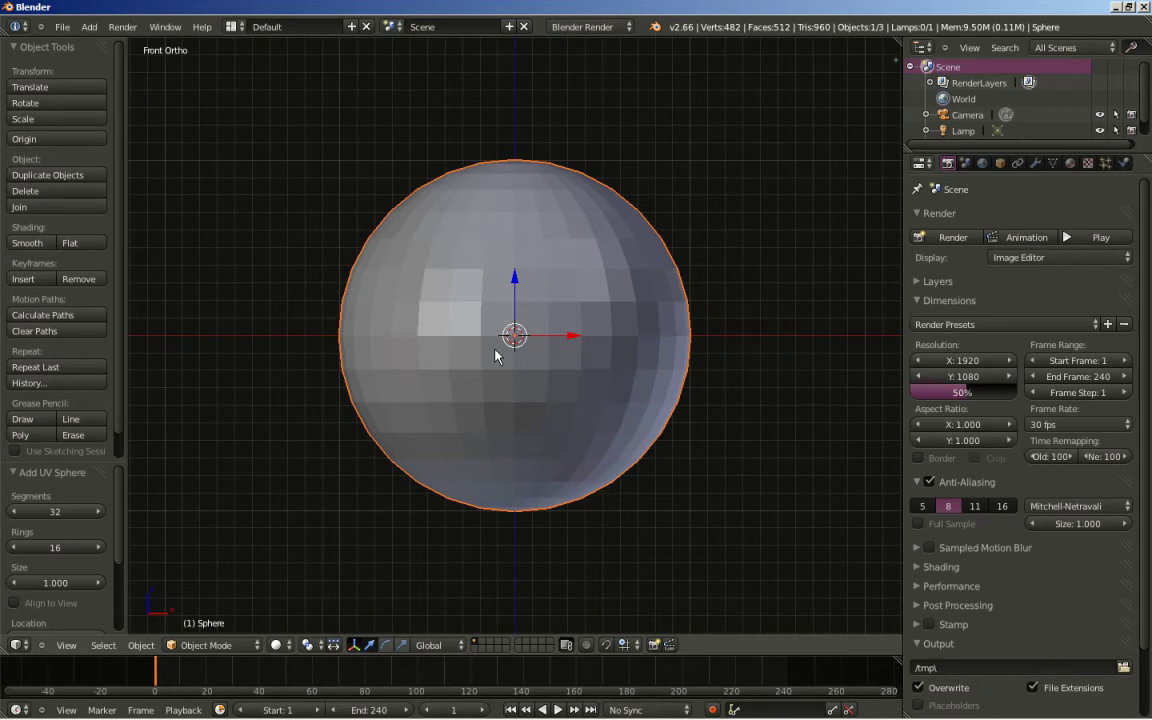
key("Tab")
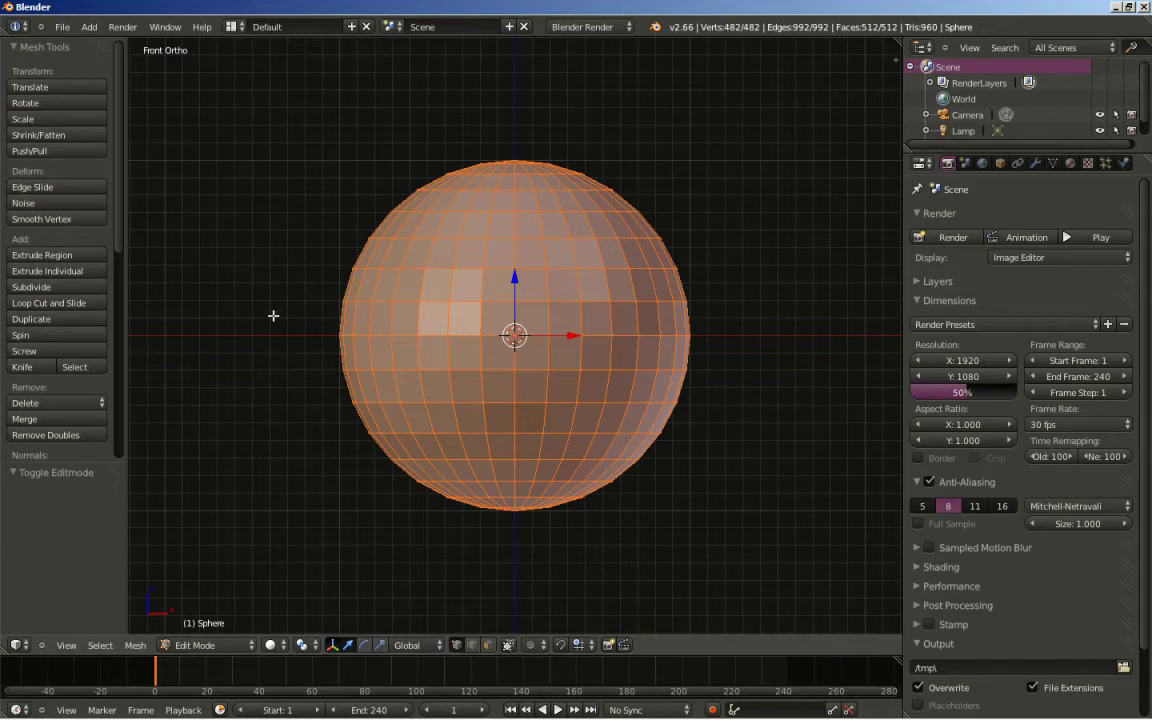
key("a")
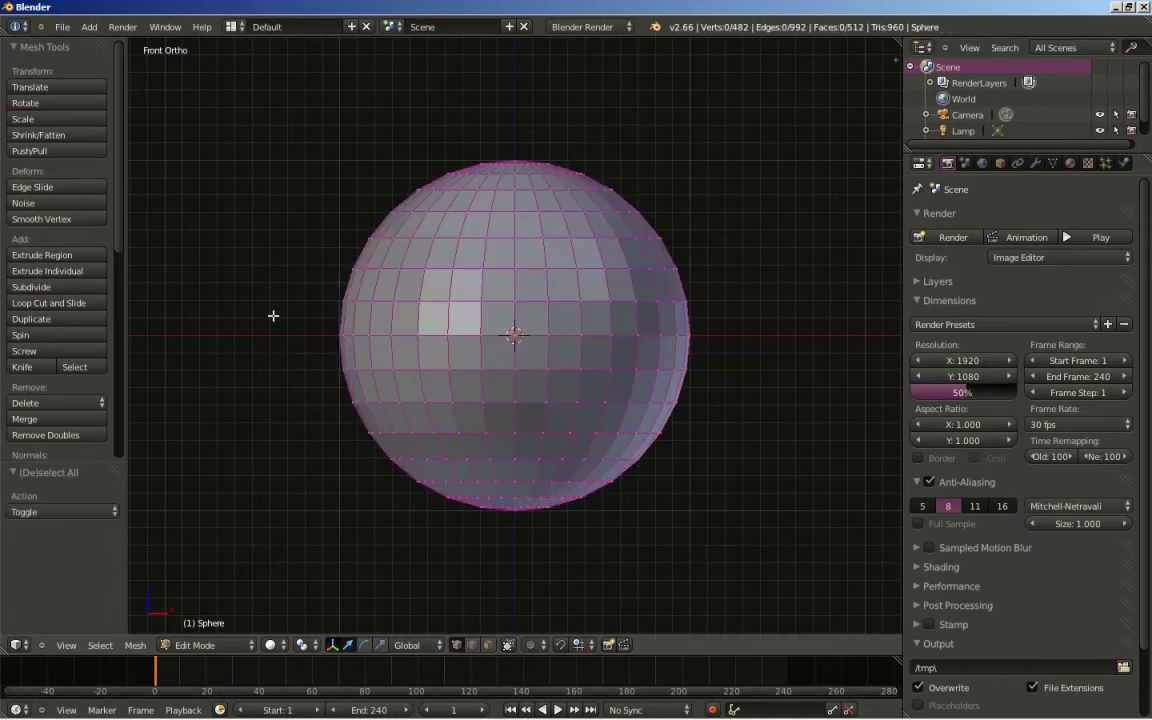
key("b")
left_click_drag(280, 314, 730, 130)
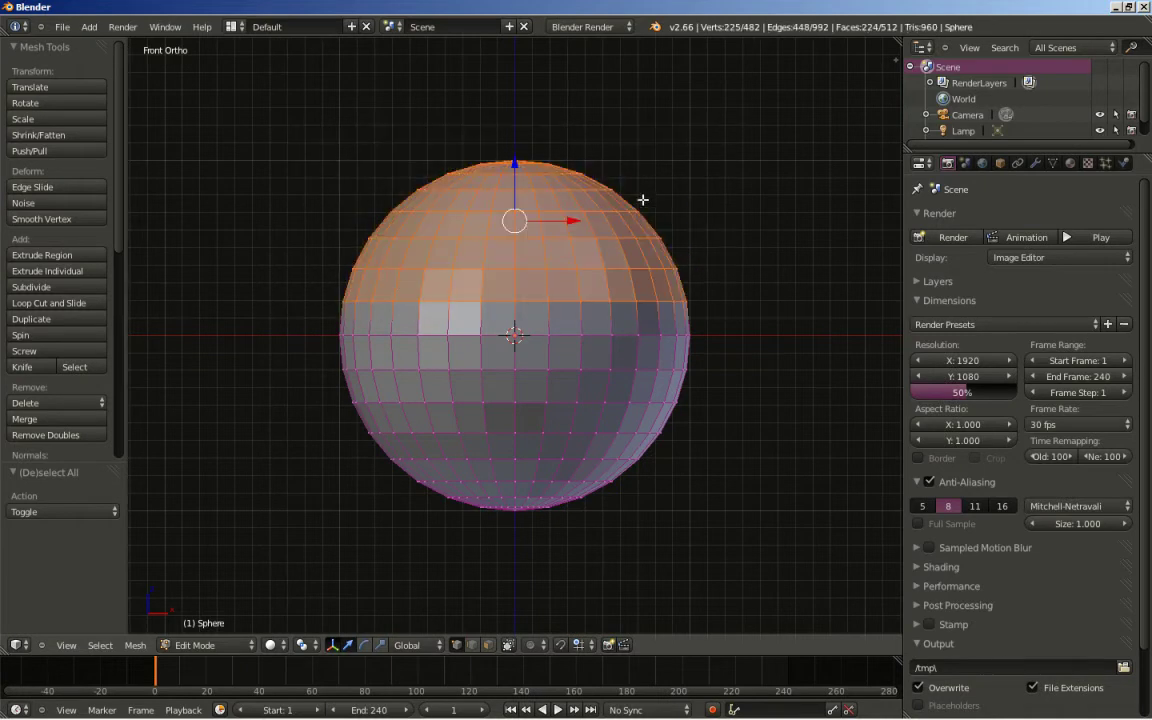
key("x")
left_click(336, 140)
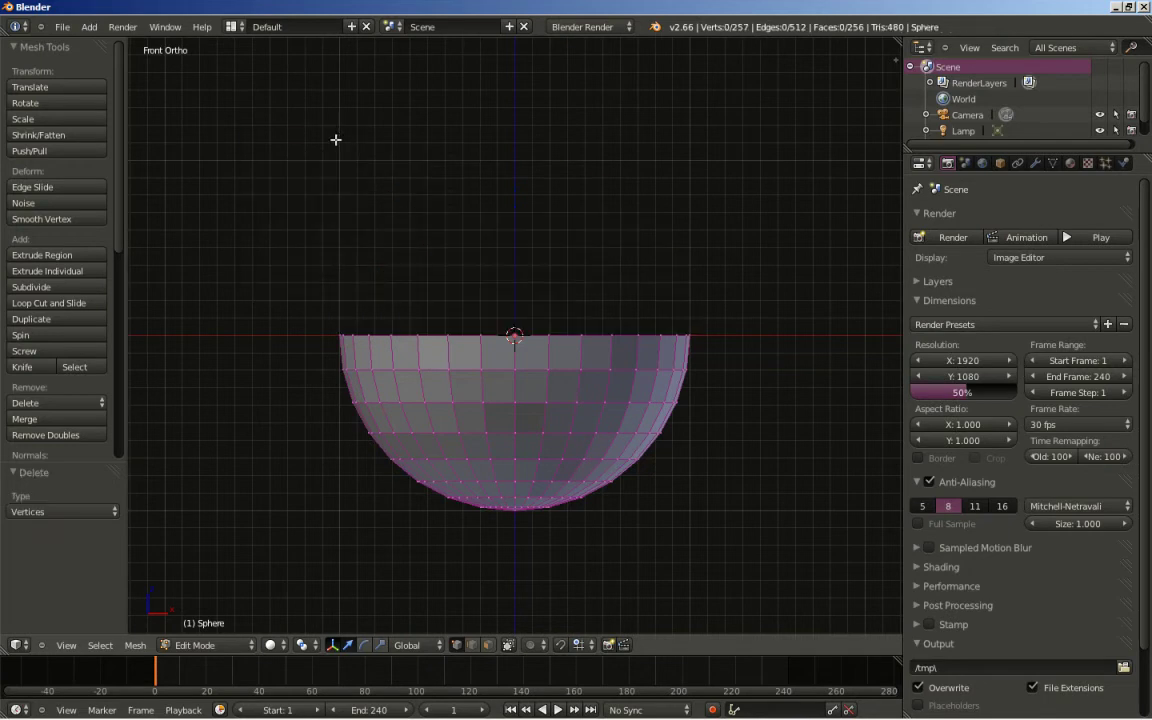
- Select the half sphere's open rim edge loop and lower it about 0.073 along Z
scroll(367, 176, "up", 3)
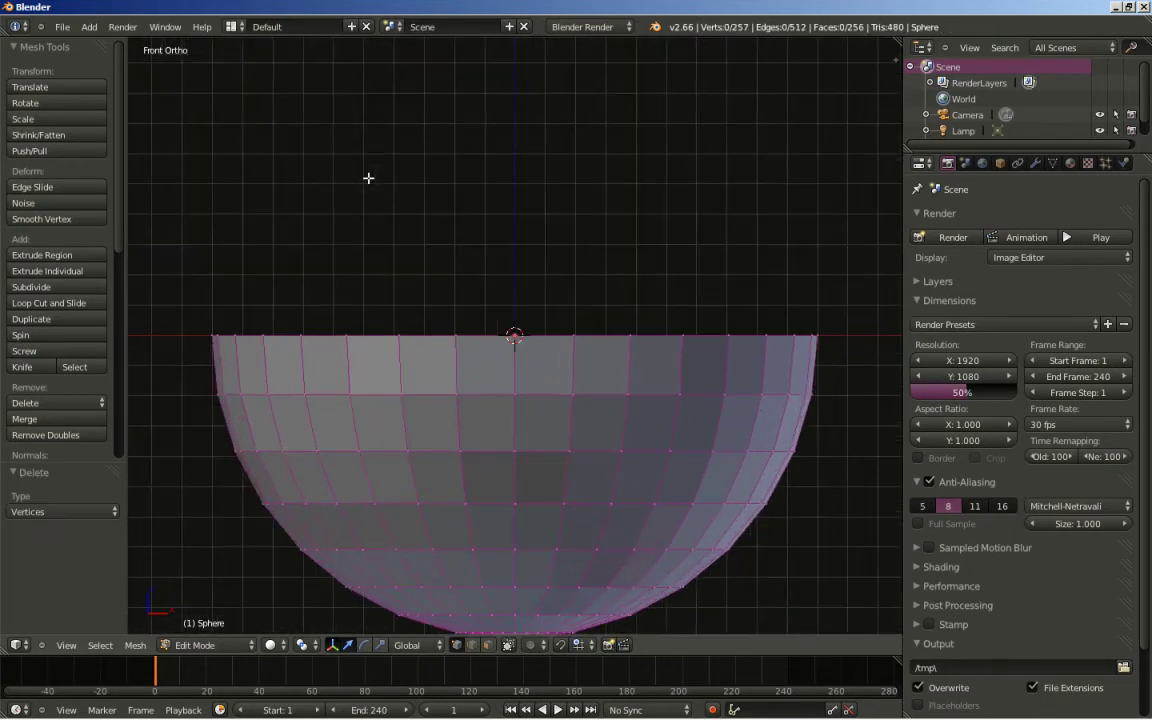
right_click(372, 335, "alt")
middle_click_drag(437, 273, 419, 303)
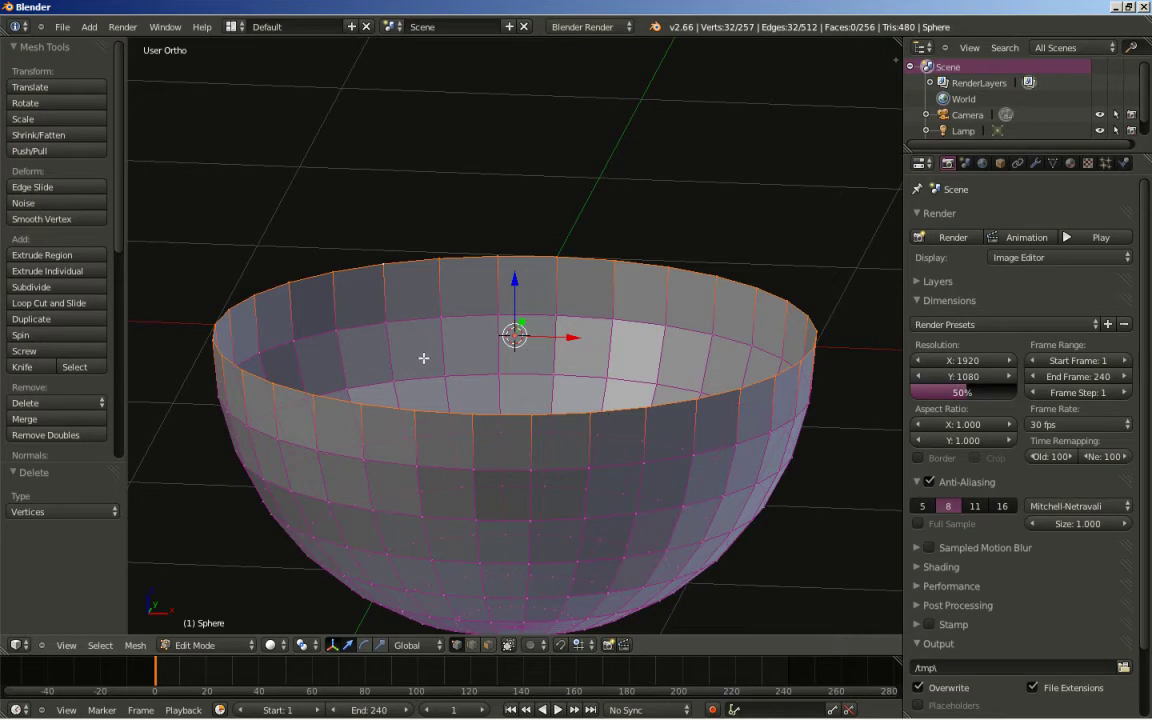
key("KP_1")
scroll(427, 358, "up", 4)
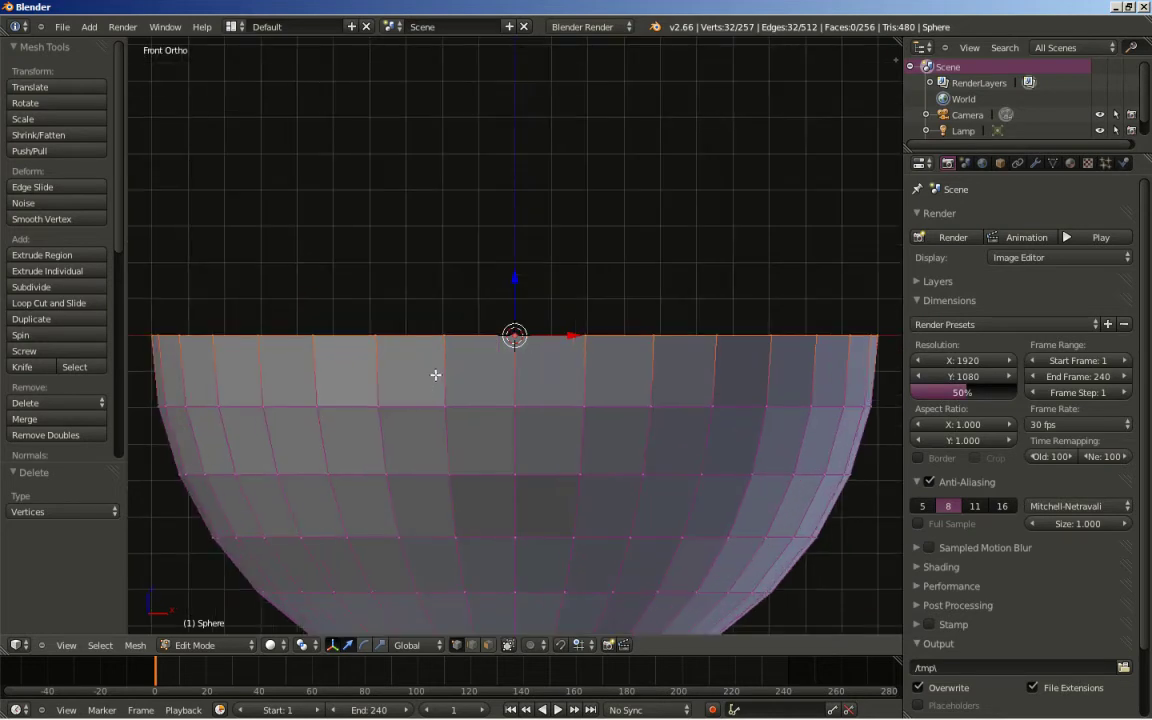
middle_click_drag(625, 391, 465, 271, "shift")
key("g")
key("z")
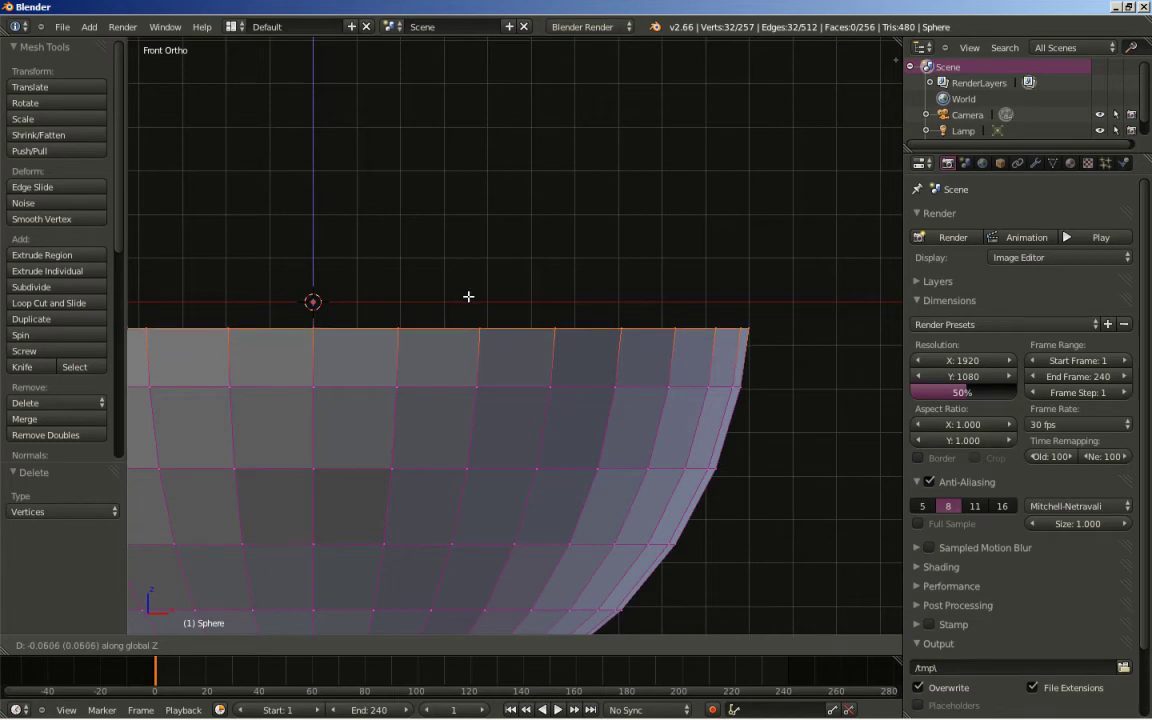
left_click(468, 303)
- Extrude the rim loop about 0.011 upward along Z and scale the new loop to about 0.996
middle_click_drag(468, 303, 510, 351)
middle_click_drag(317, 344, 555, 255)
key("e")
key("z")
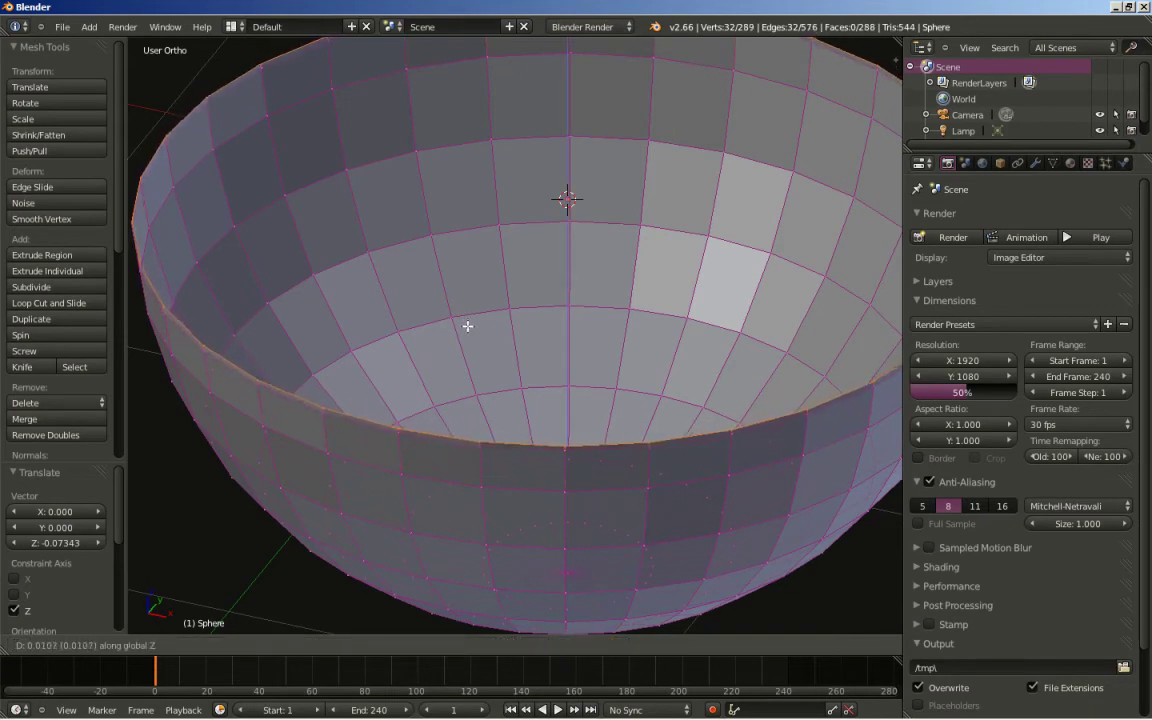
left_click(445, 347)
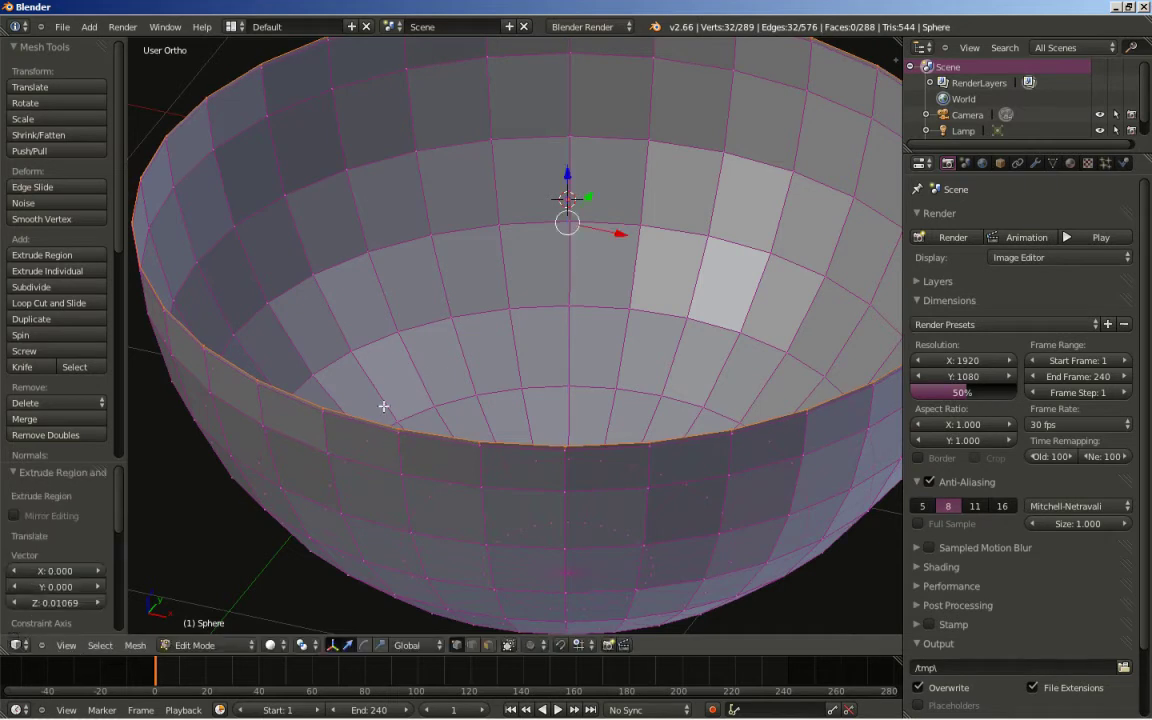
key("s")
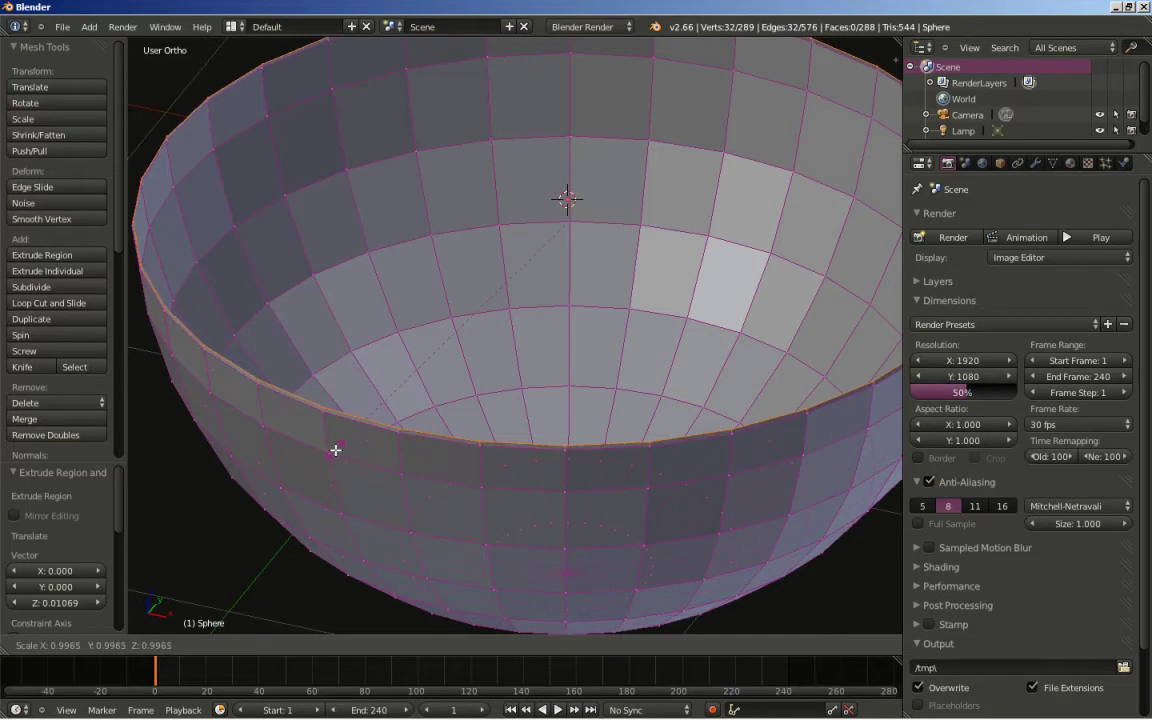
left_click(334, 450)
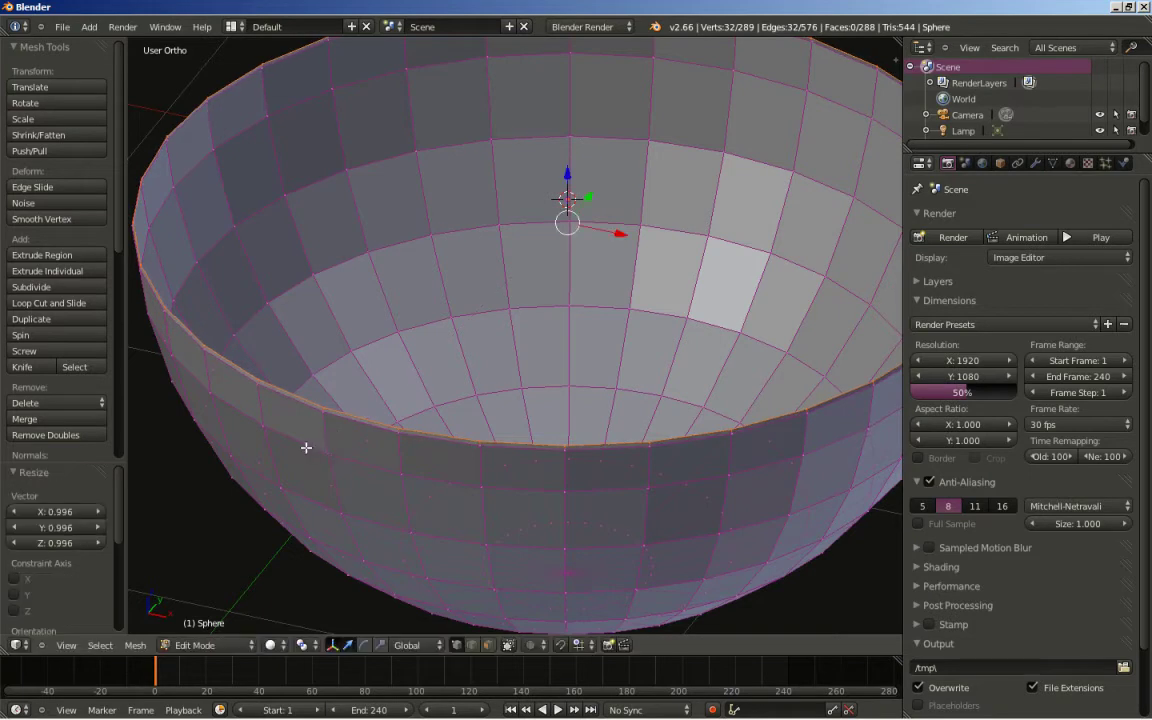
- Extrude the rim loop again in place and scale it inward to about 0.975
key("e")
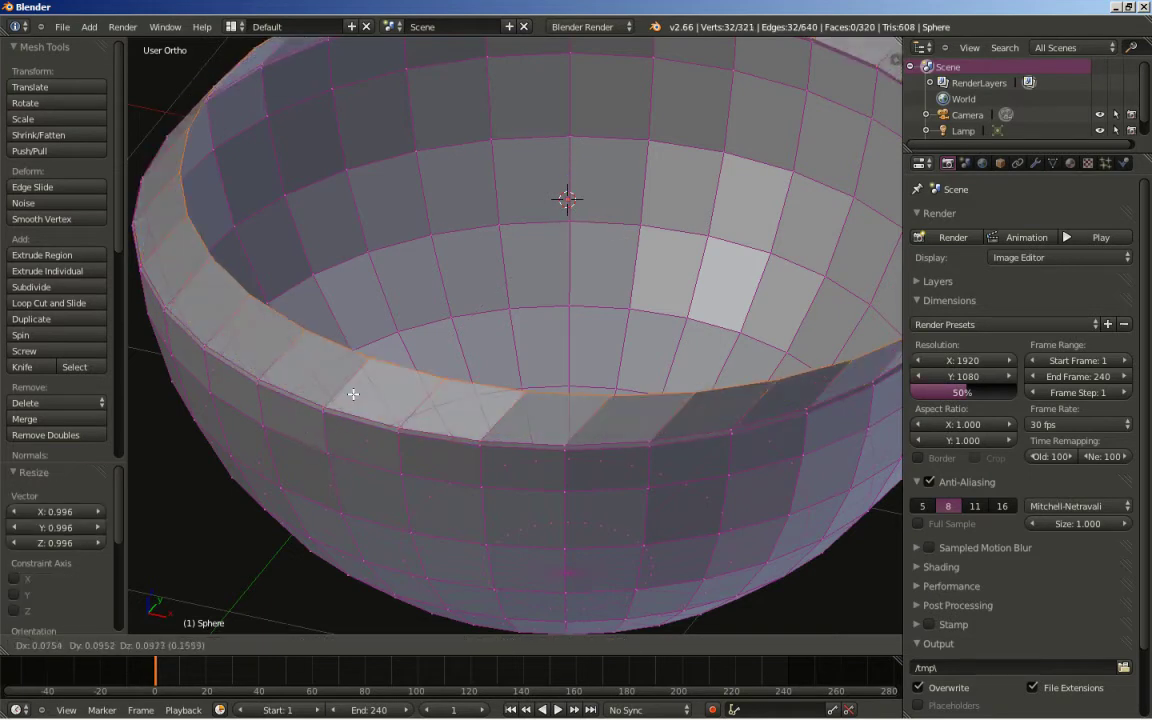
left_click(342, 393)
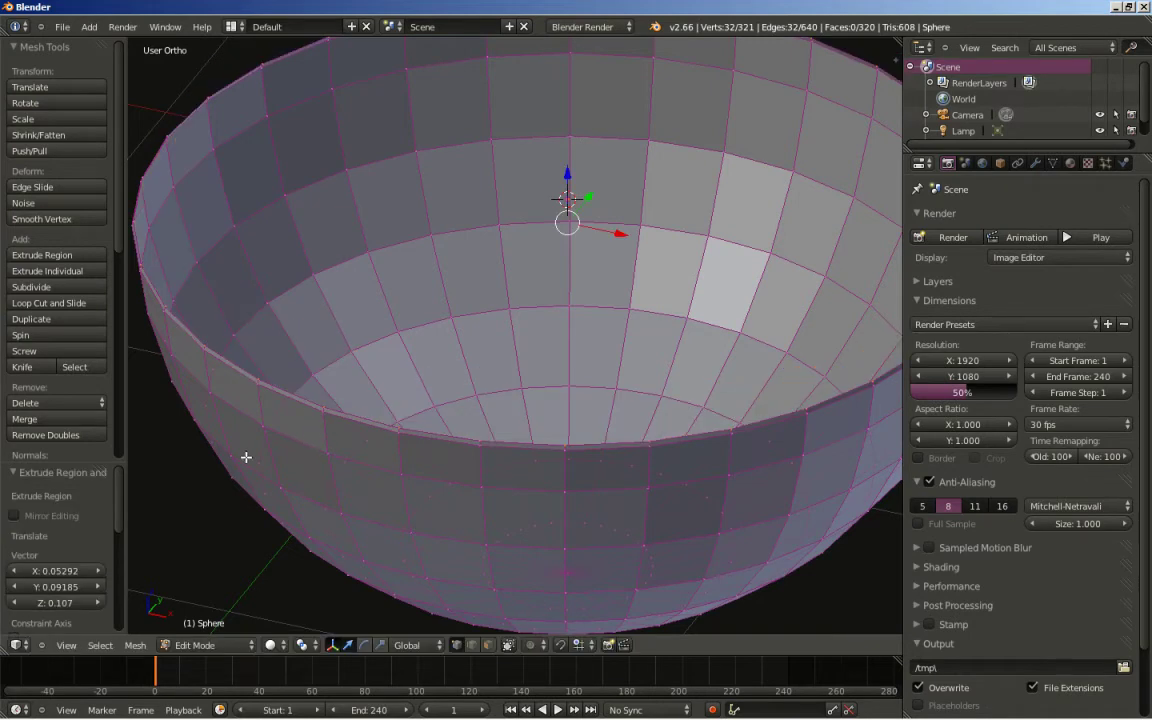
key("s")
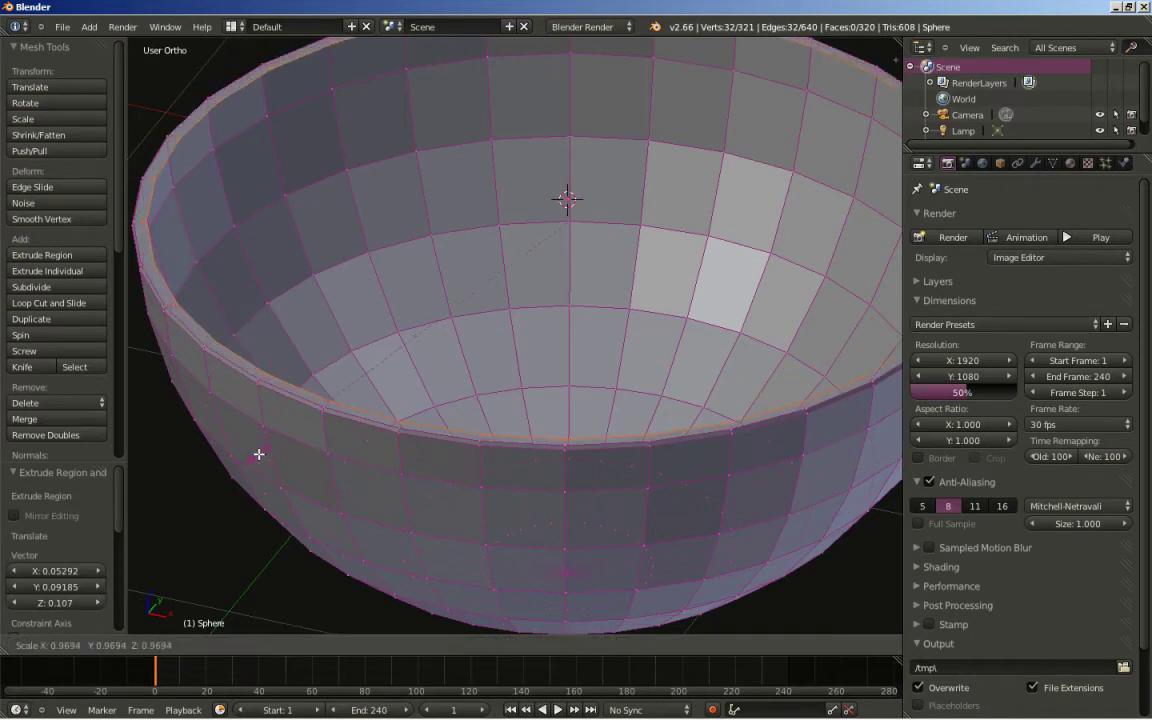
left_click(254, 453)
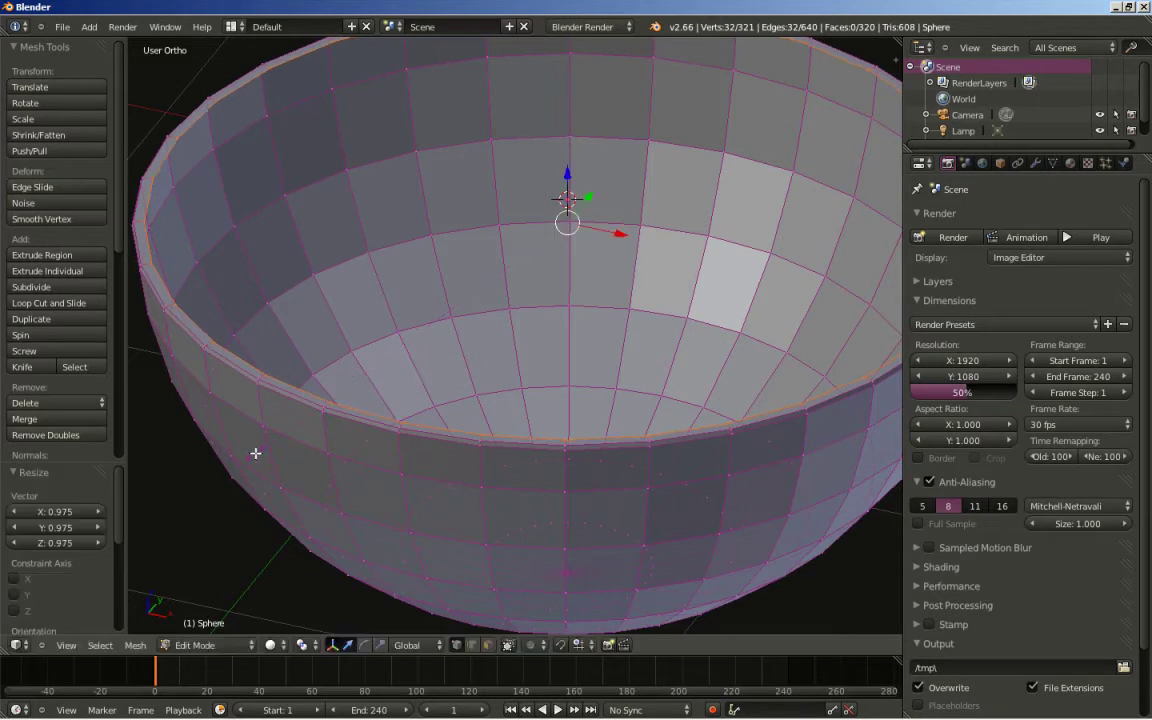
- Extrude one more rim loop without displacement and scale it inward to about 0.965
key("e")
right_click(257, 424)
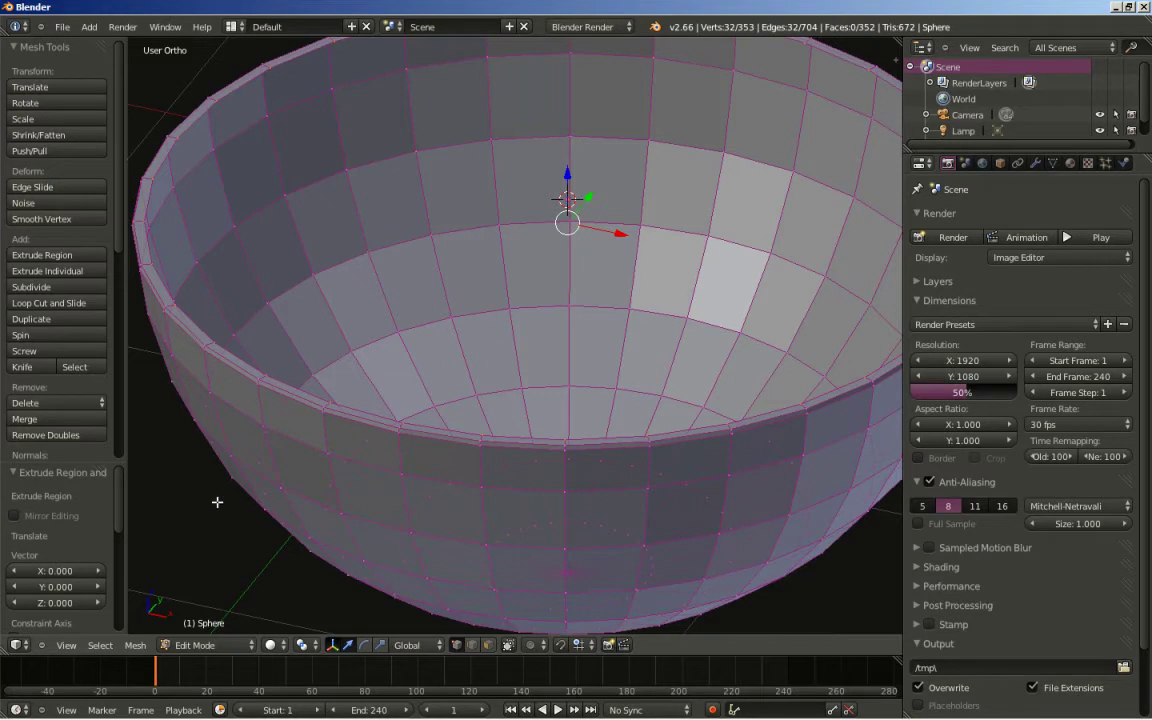
key("s")
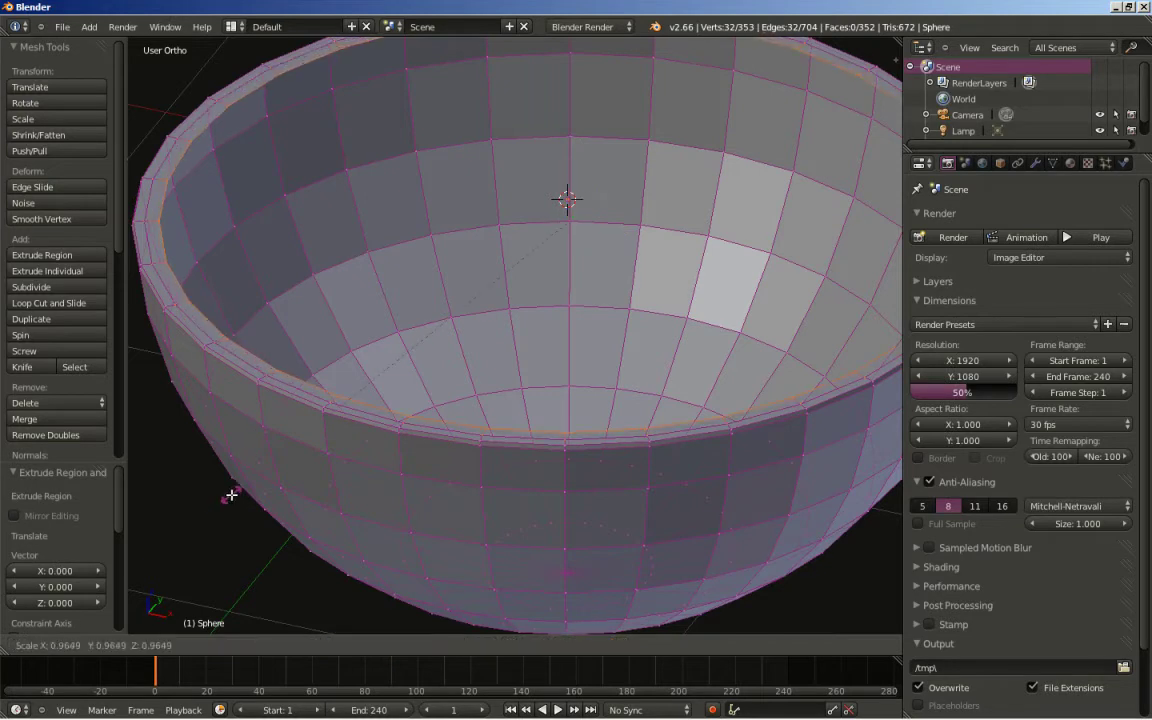
left_click(231, 495)
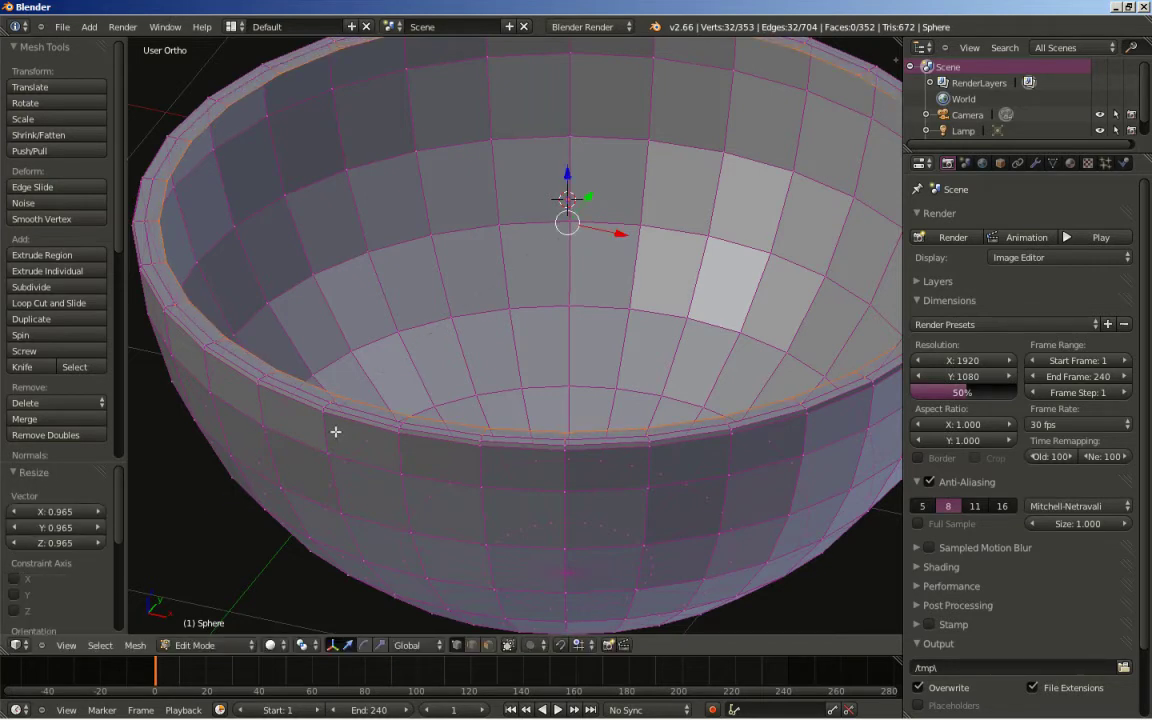
- Add a Mirror modifier to the half sphere and extrude its innermost rim loop about 0.037 upward along Z
key("KP_1")
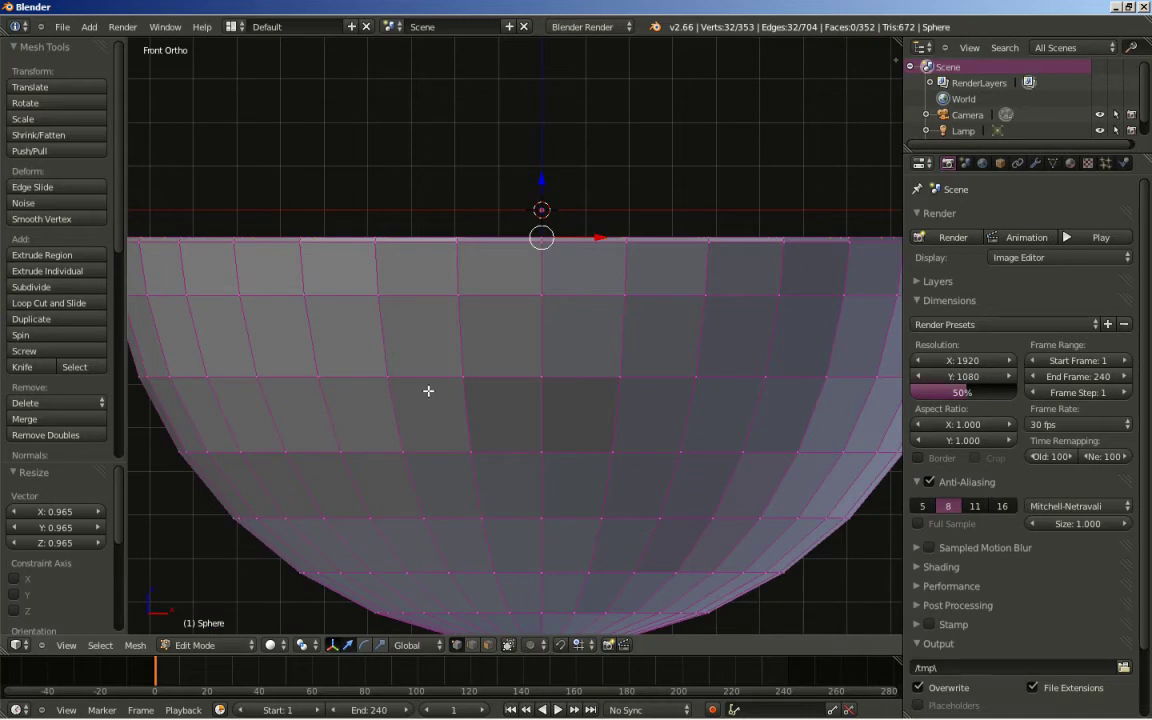
middle_click_drag(404, 314, 456, 380, "shift")
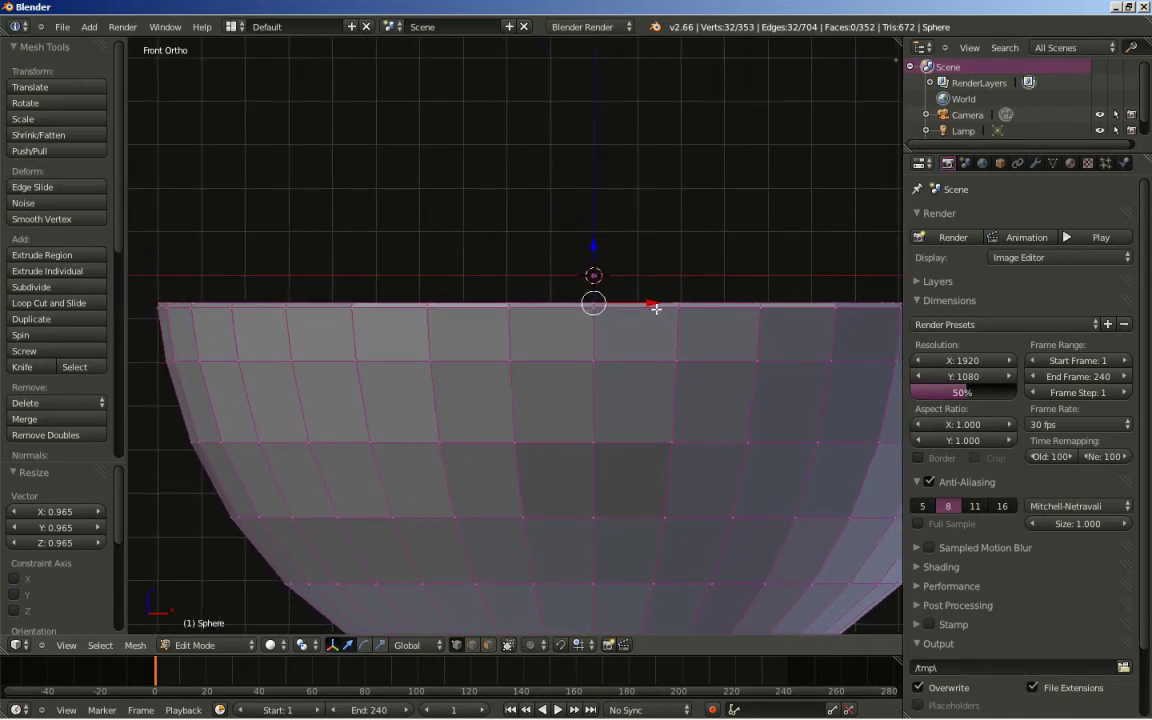
left_click(1036, 164)
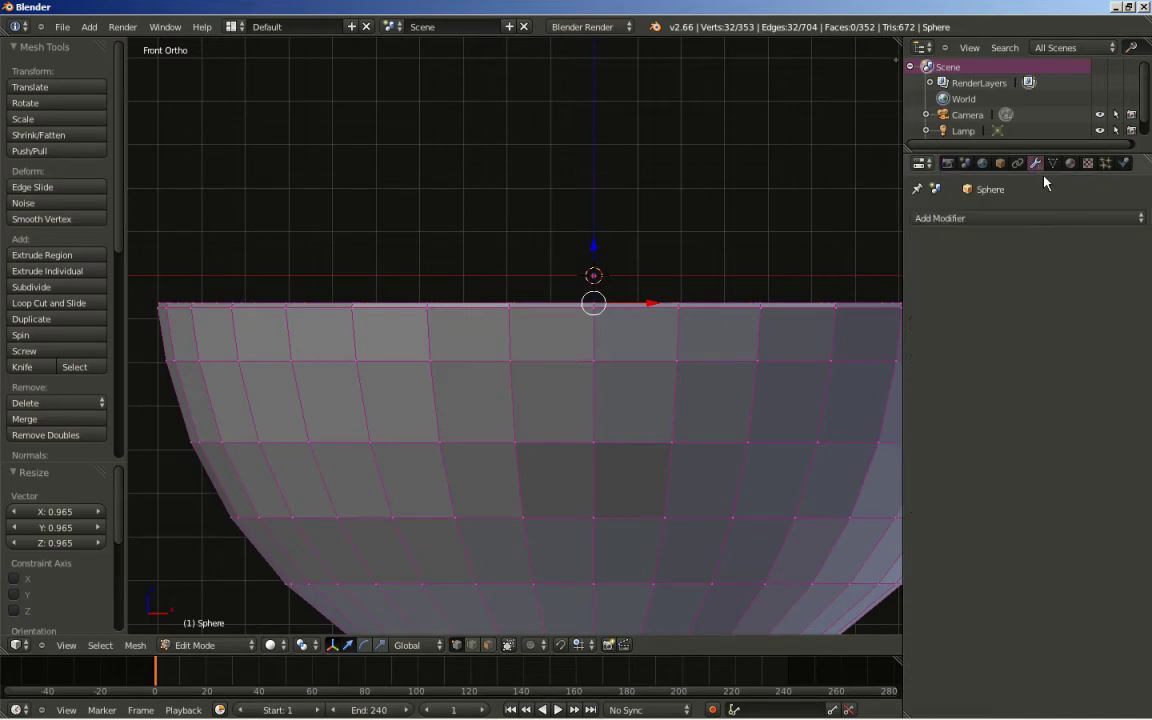
left_click(1047, 218)
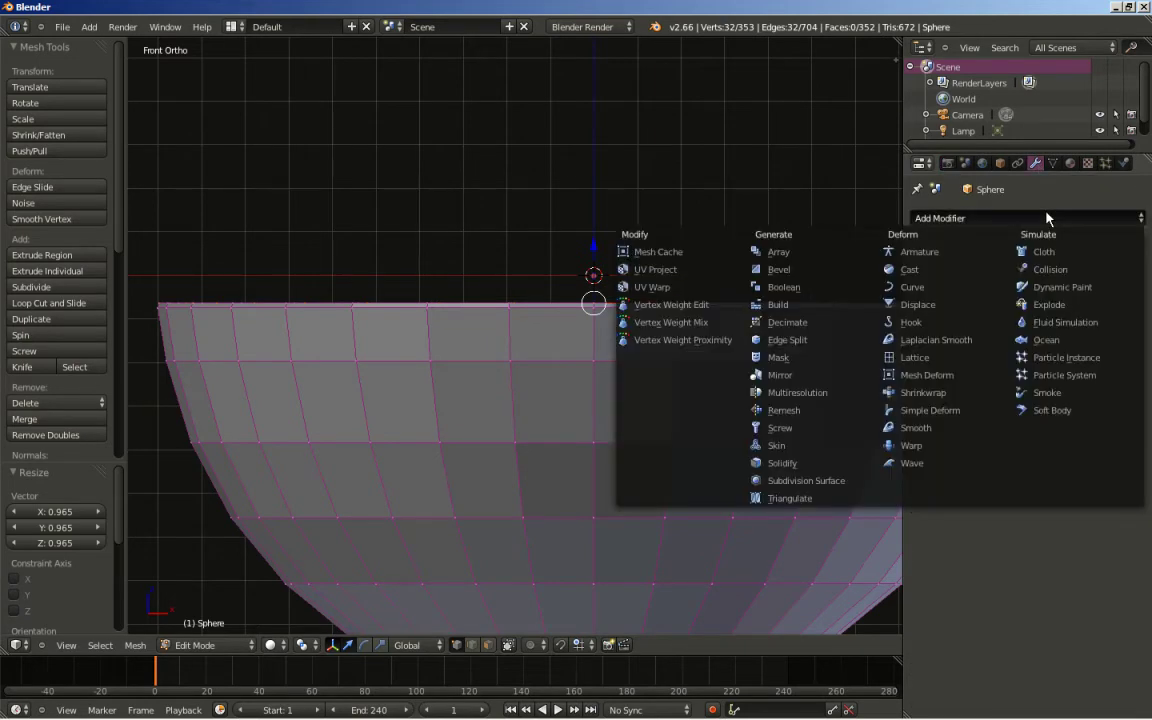
left_click(826, 376)
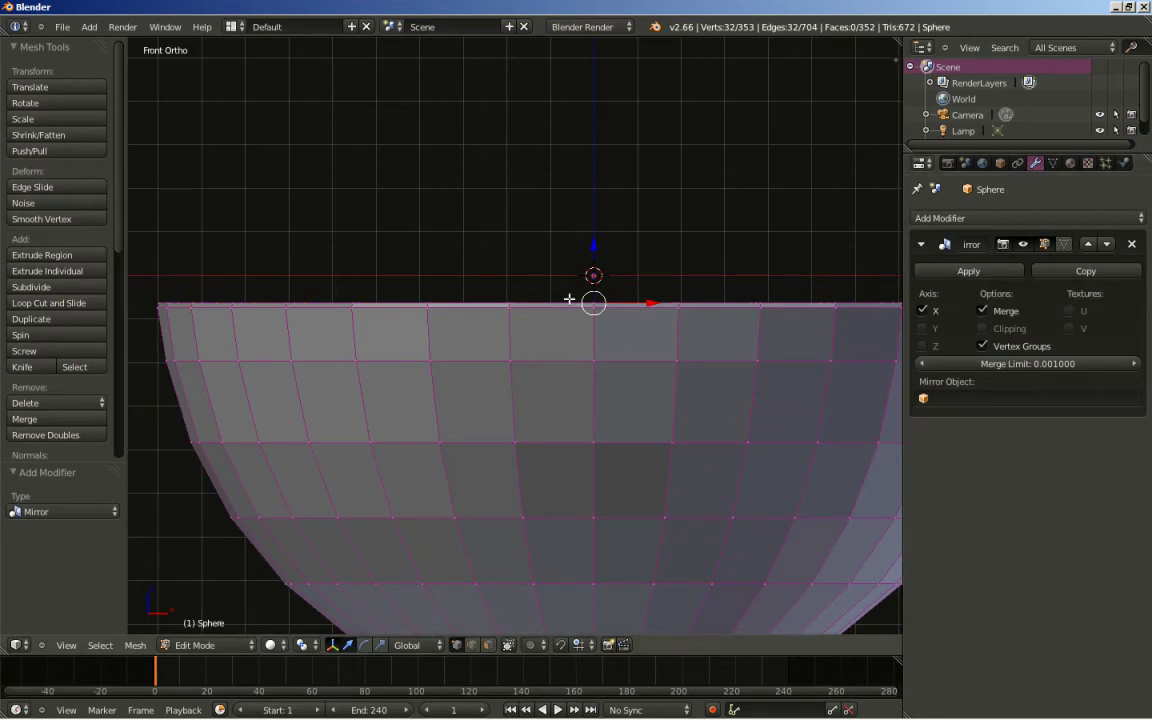
key("e")
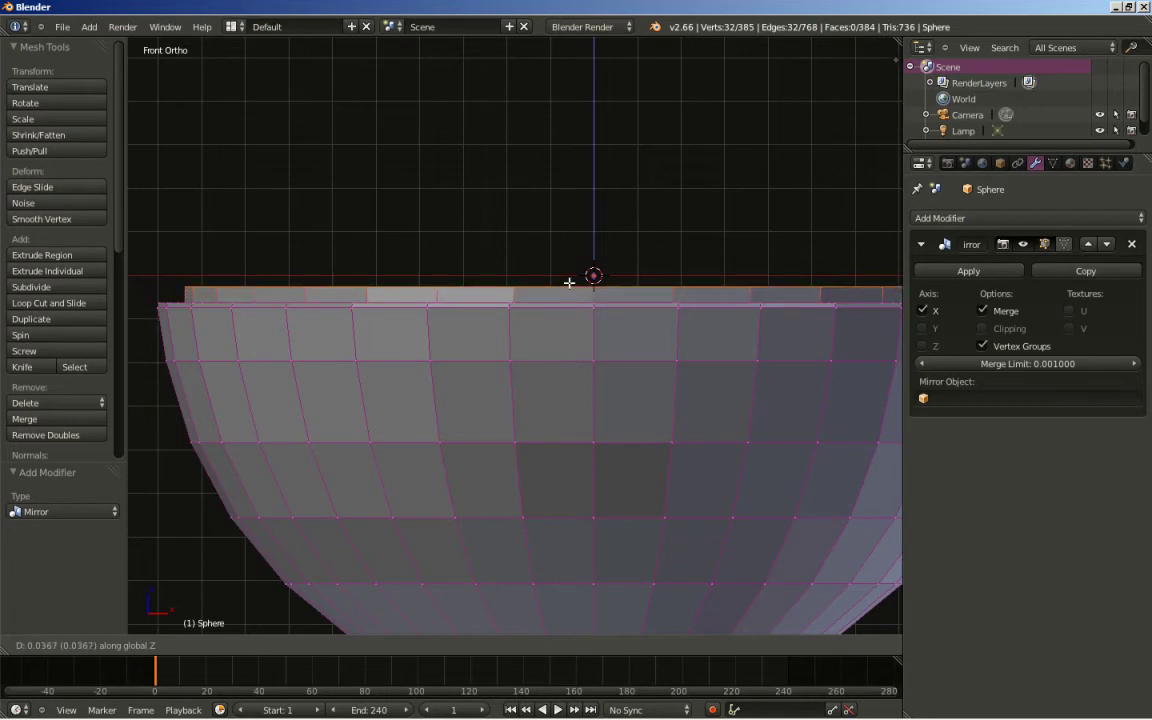
left_click(569, 283)
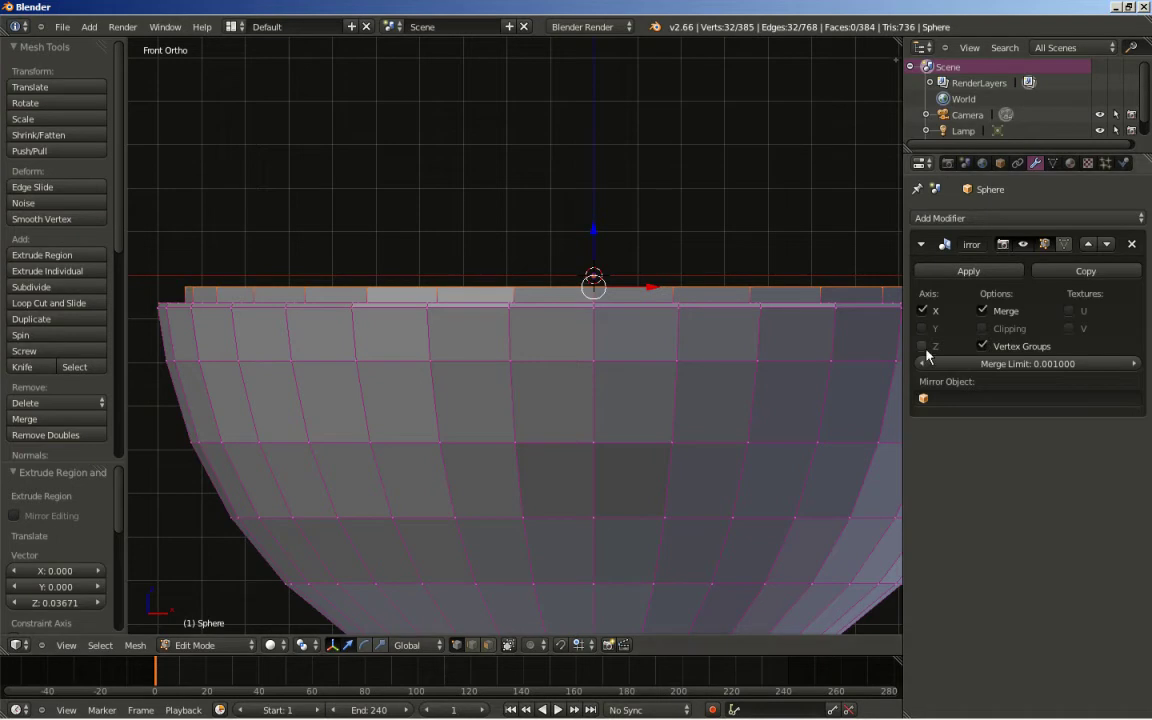
- Set the Mirror modifier to mirror along Z only instead of X, and enable Clipping
left_click(923, 311)
left_click(922, 345)
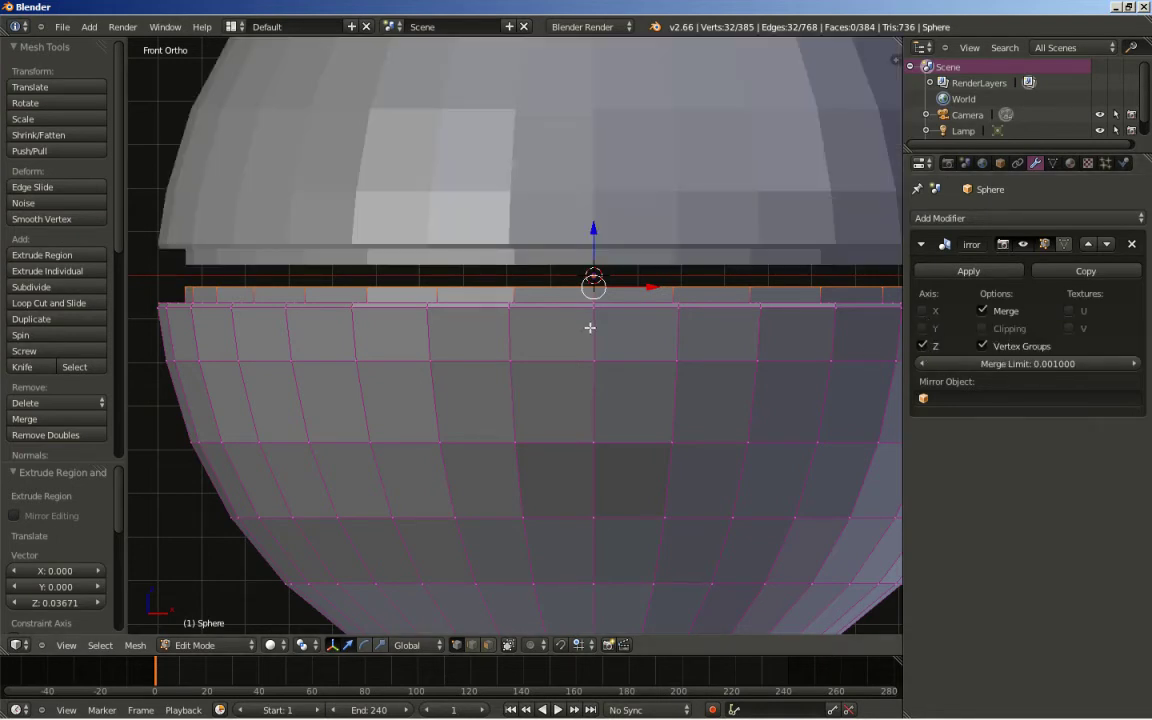
left_click(982, 329)
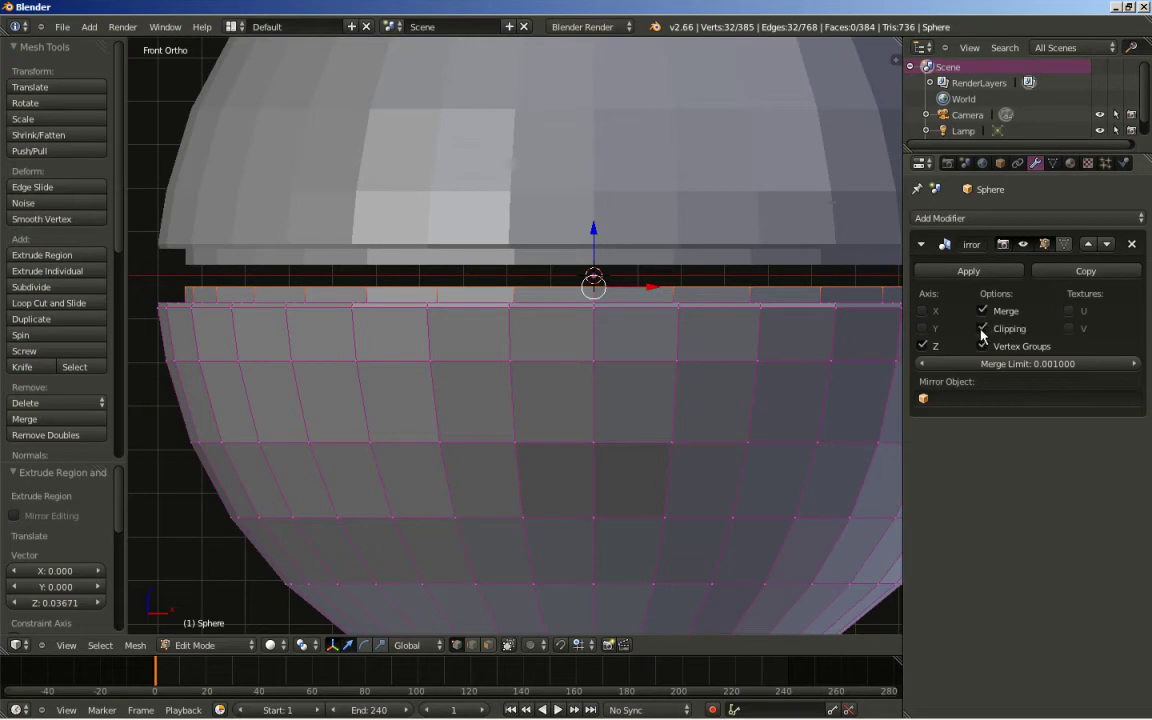
- Move the selected innermost rim loop about 0.075 upward along Z so it meets the mirror plane
key("g")
key("z")
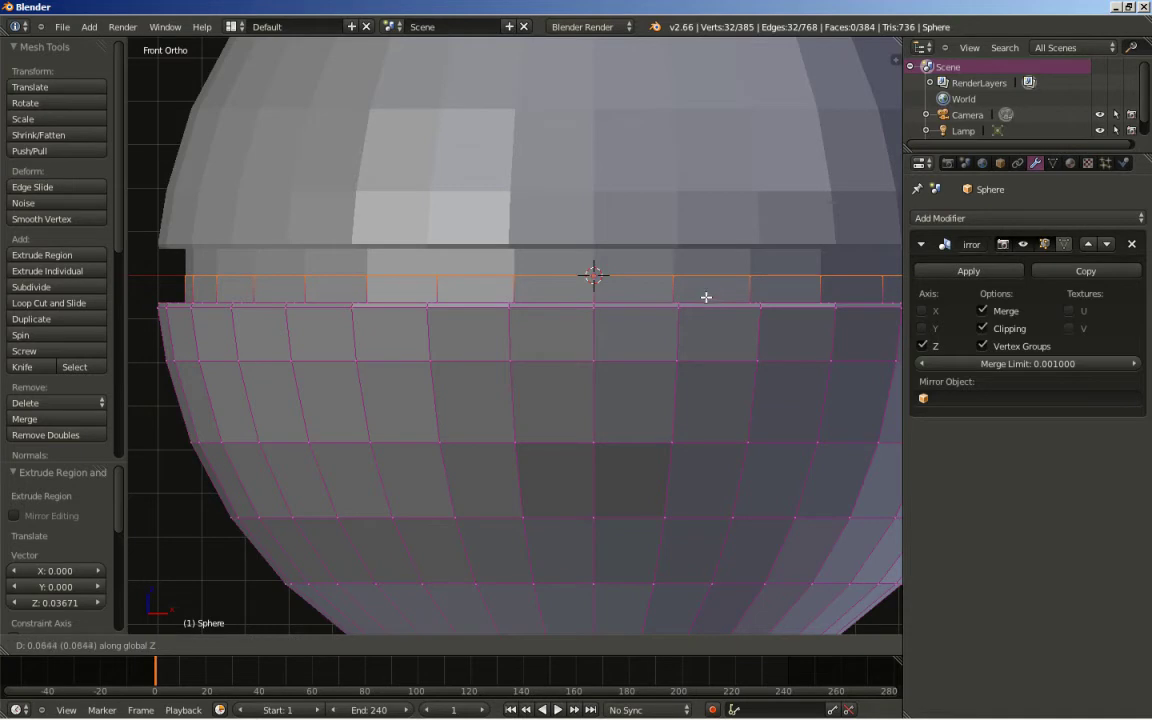
left_click(706, 296)
- Add one loop cut around the recessed seam band and slide it toward the lower half's rim by a factor of about 0.6
middle_click_drag(707, 298, 748, 198)
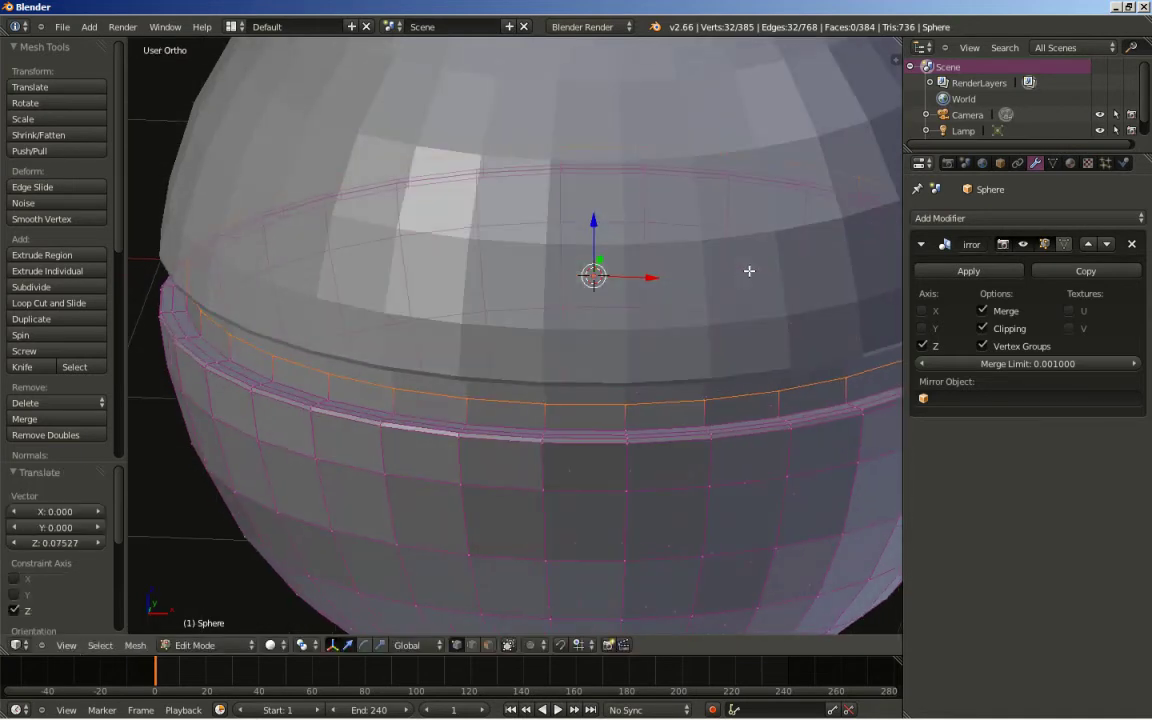
scroll(666, 329, "up", 2)
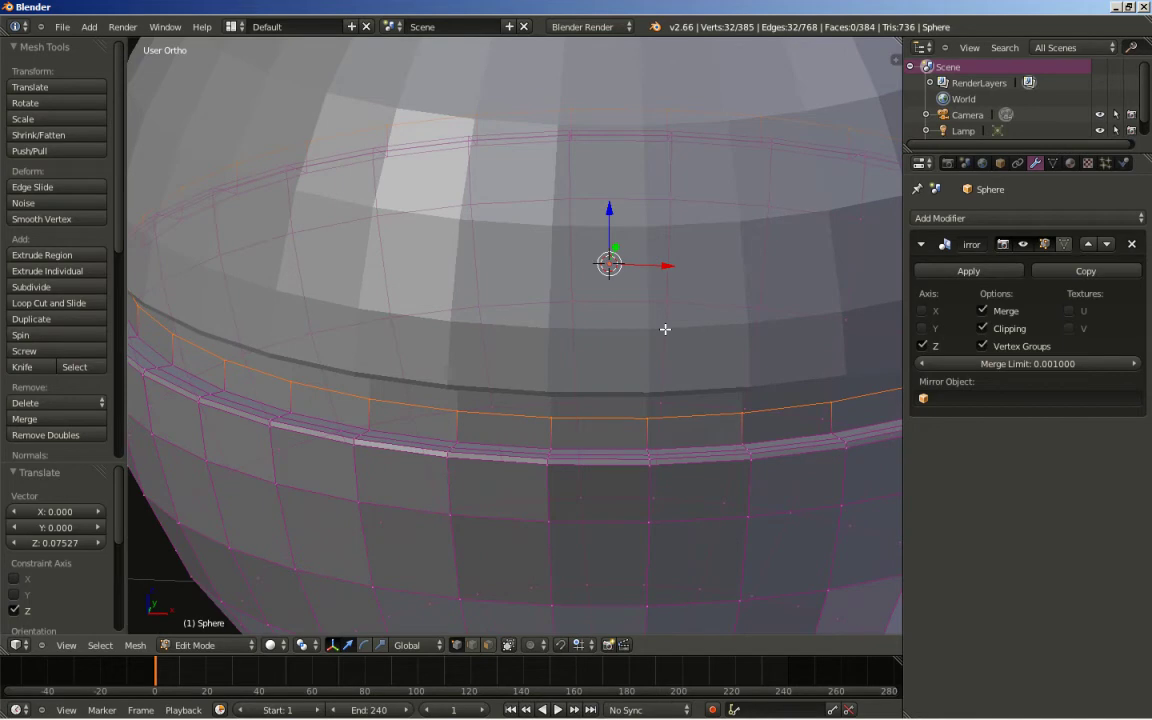
key("ctrl+r")
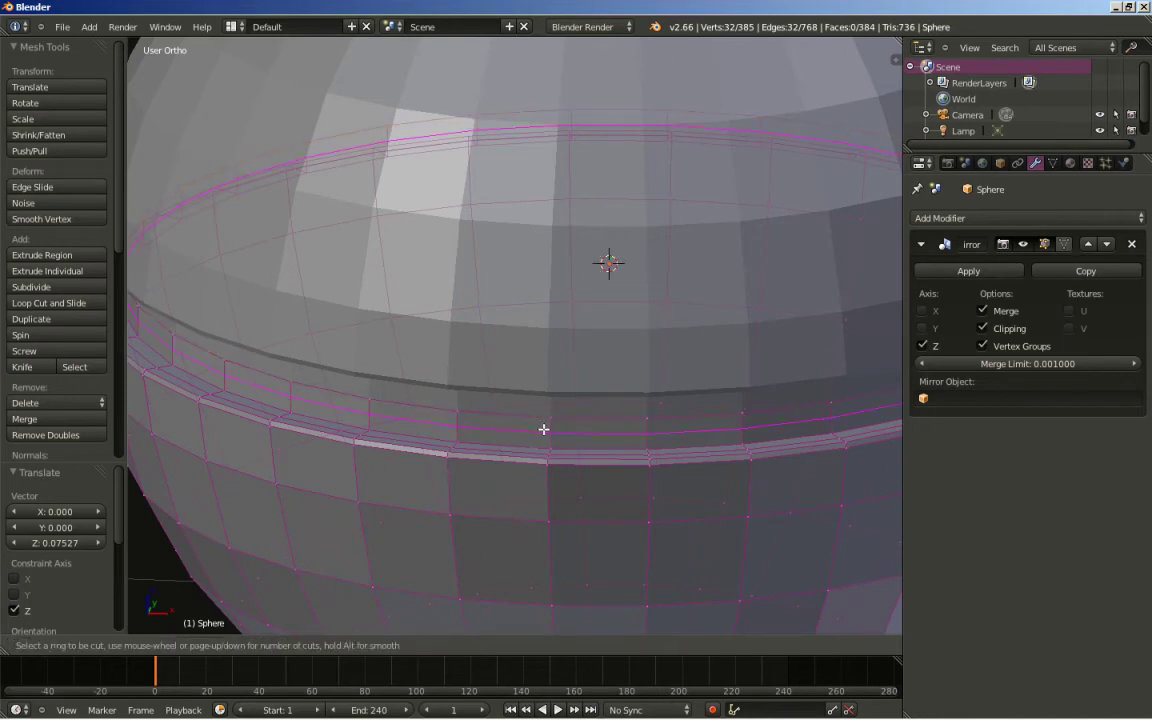
left_click(544, 429)
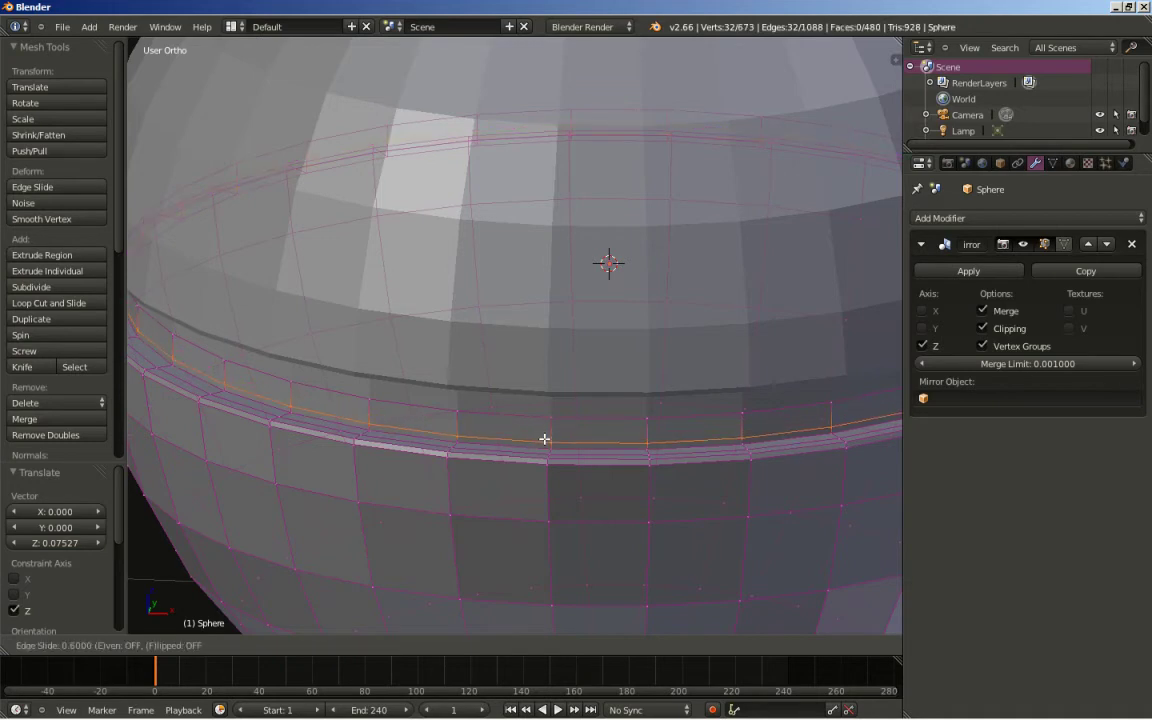
left_click(544, 439)
- Return to Object Mode, add a Subdivision Surface modifier to the sphere and shade it smooth
scroll(544, 438, "down", 3)
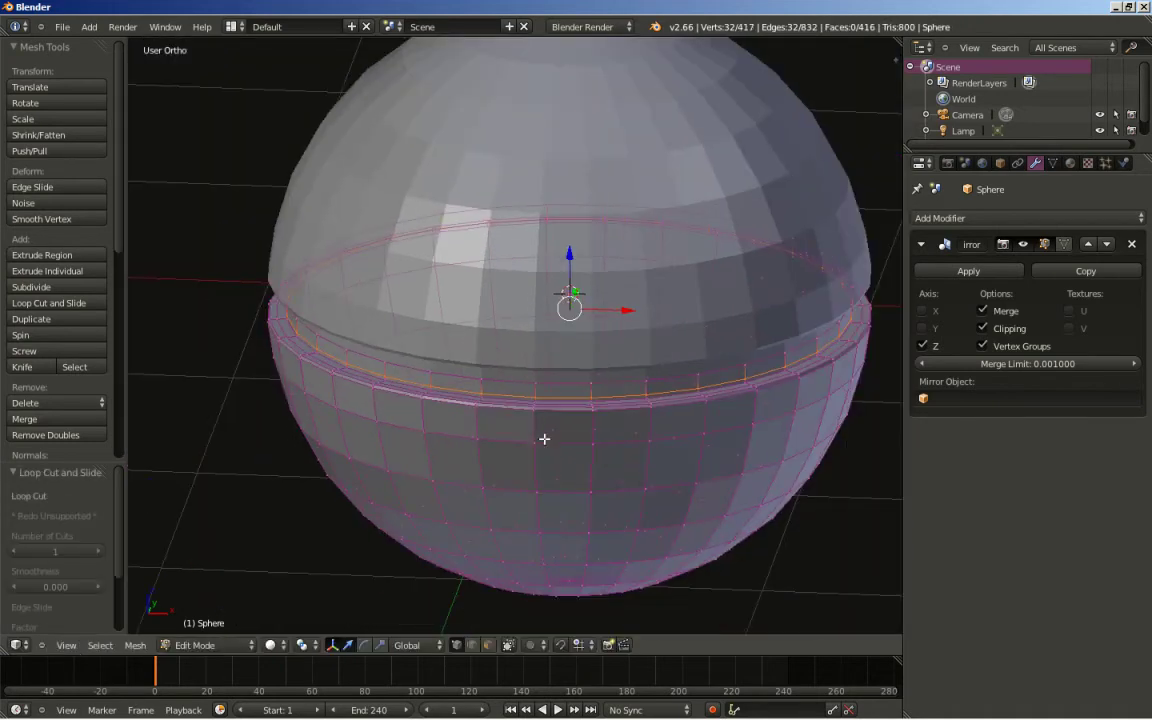
key("Tab")
middle_click_drag(535, 450, 555, 406)
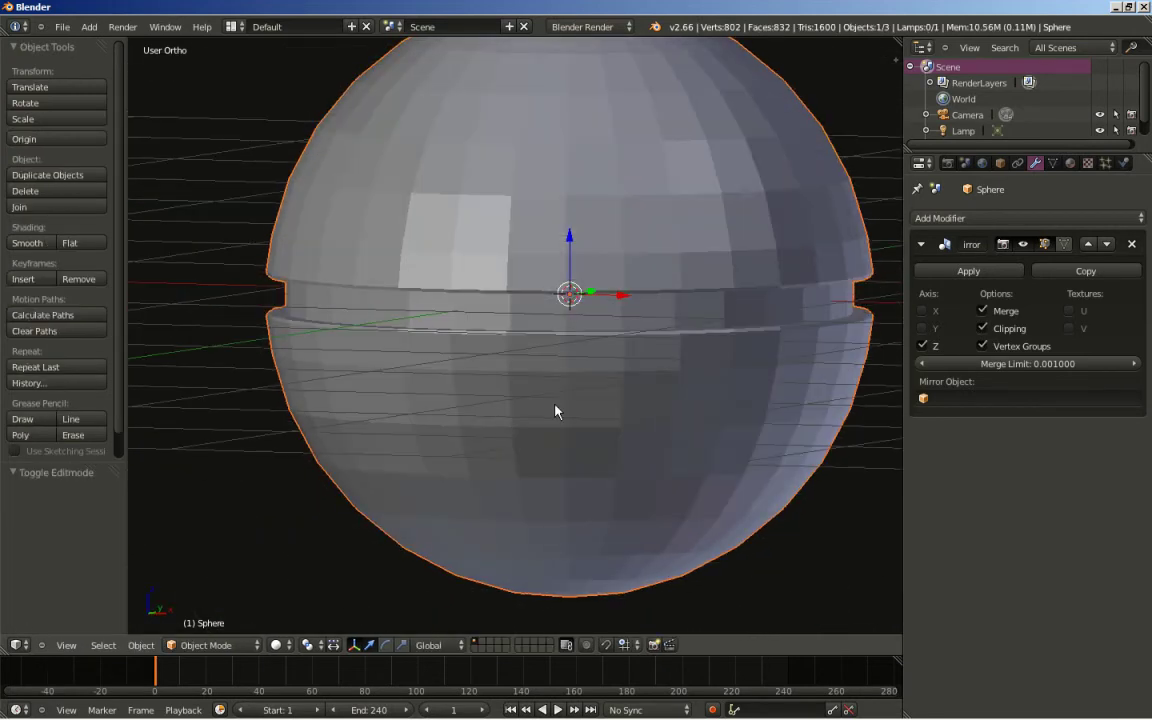
left_click(1003, 219)
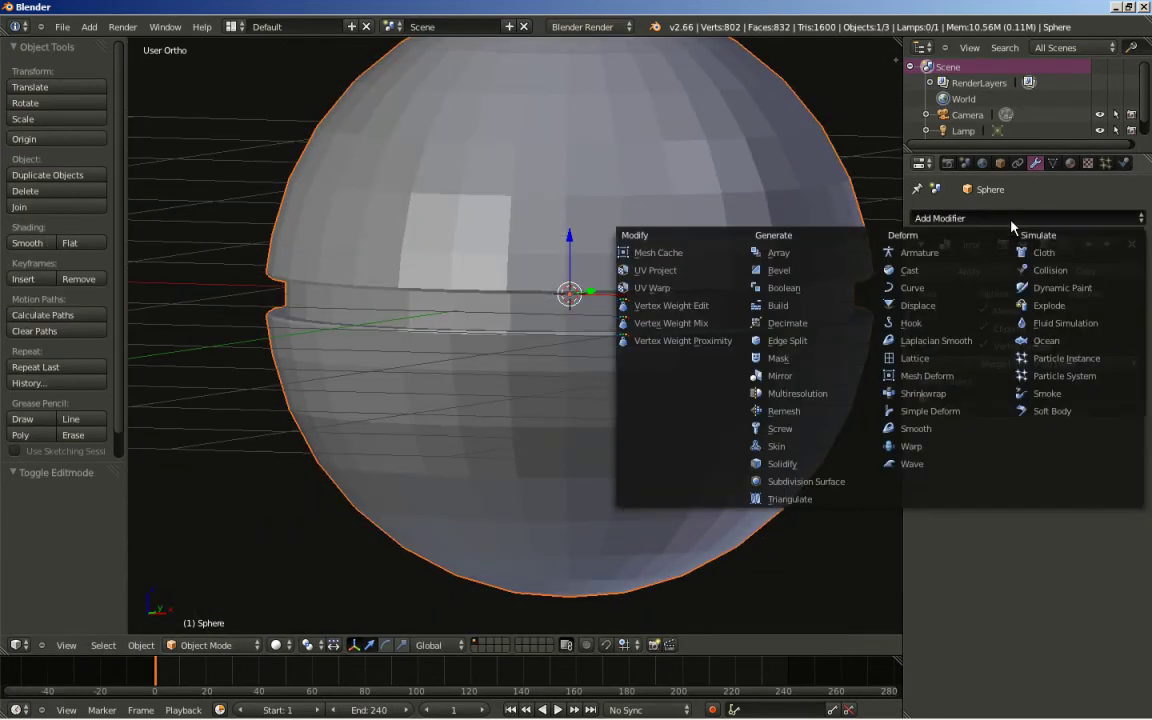
left_click(799, 484)
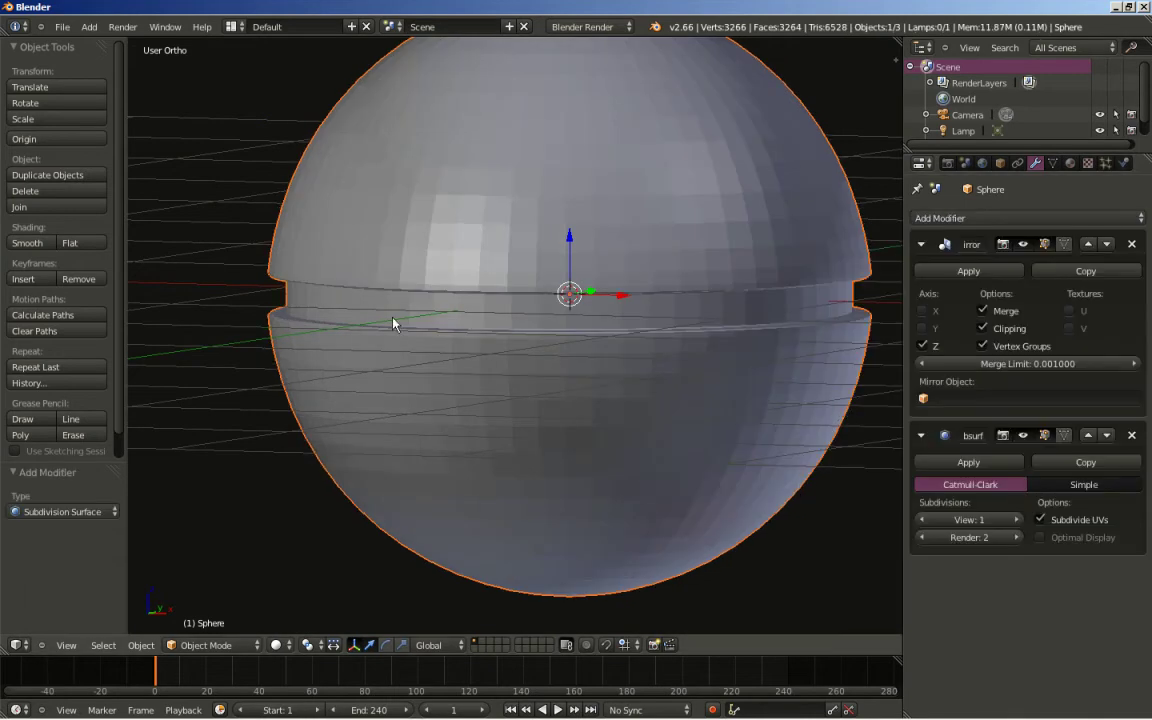
left_click(24, 242)
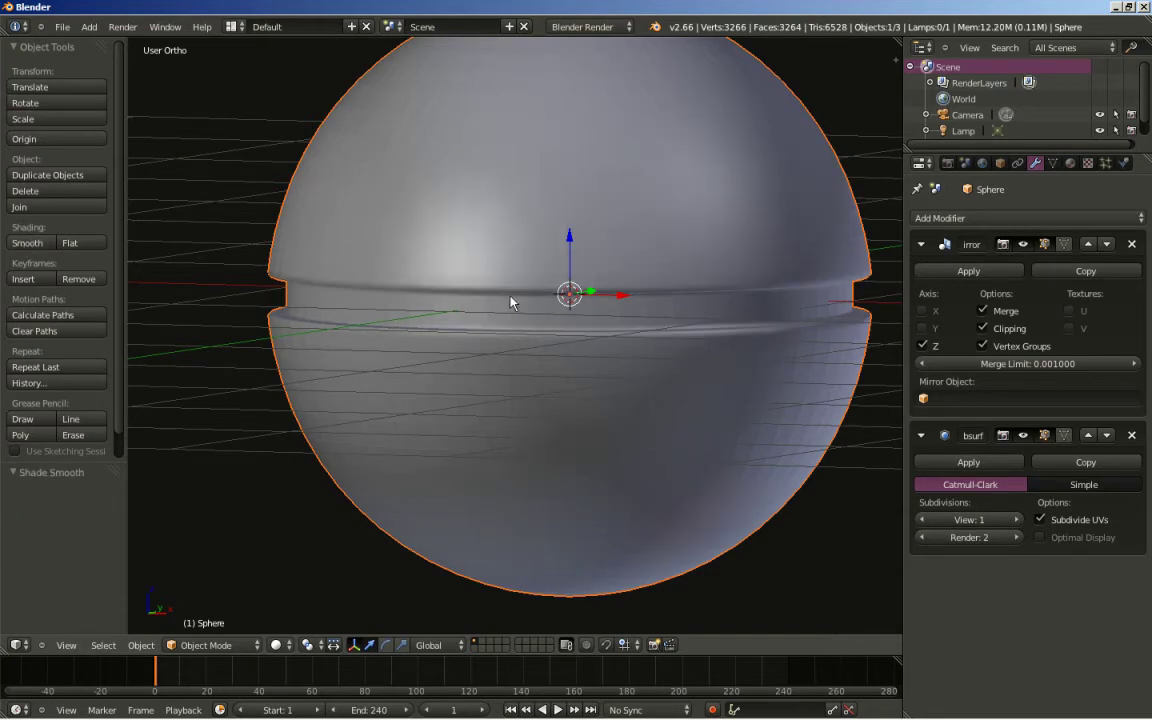
- Inspect the smoothed seam from several angles and apply the Mirror modifier
middle_click_drag(508, 296, 478, 327)
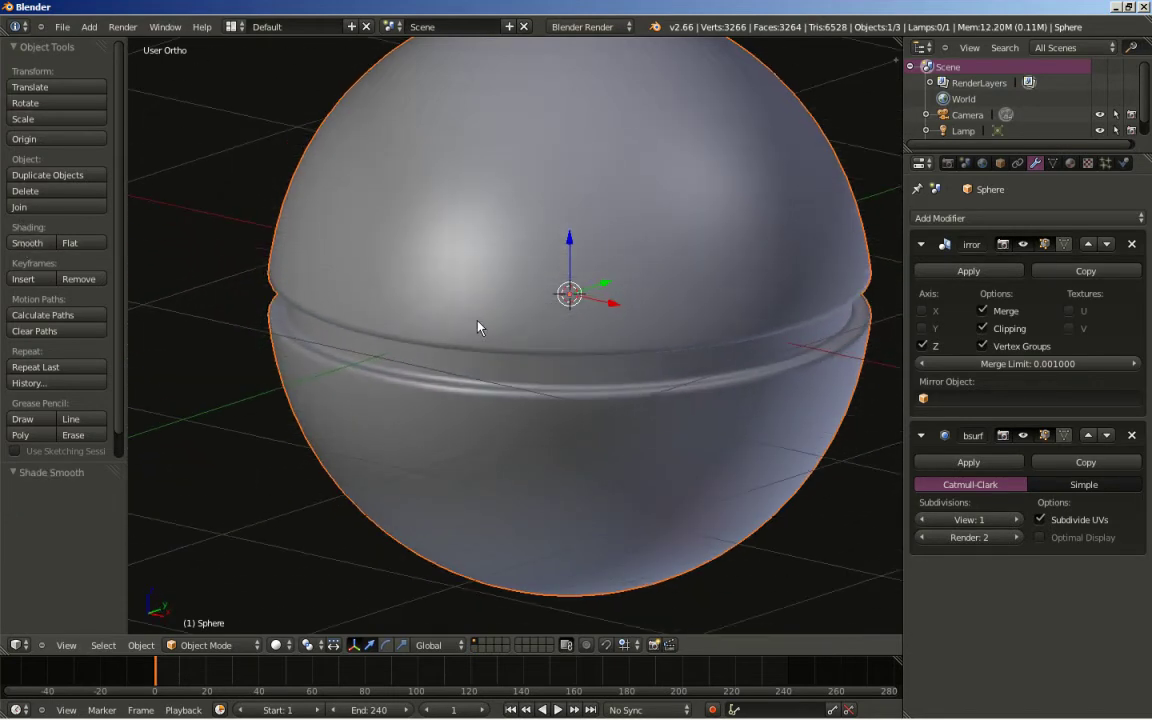
scroll(497, 308, "up", 1)
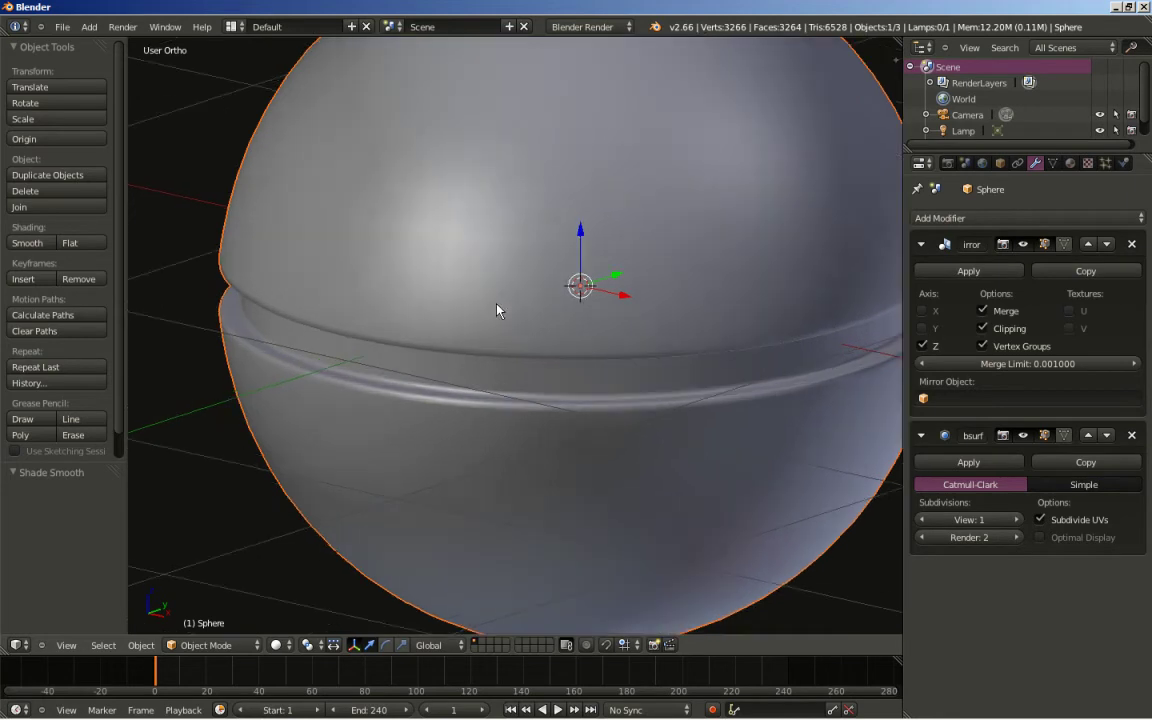
scroll(496, 308, "down", 1)
middle_click_drag(501, 309, 414, 334)
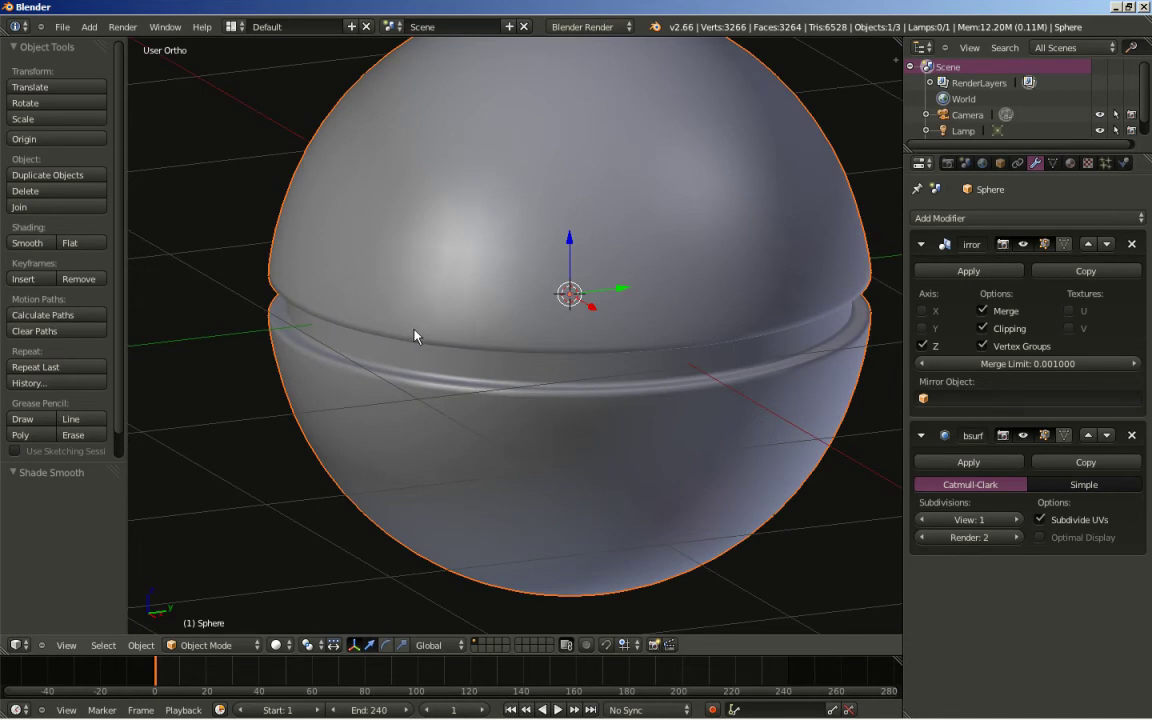
left_click(962, 272)
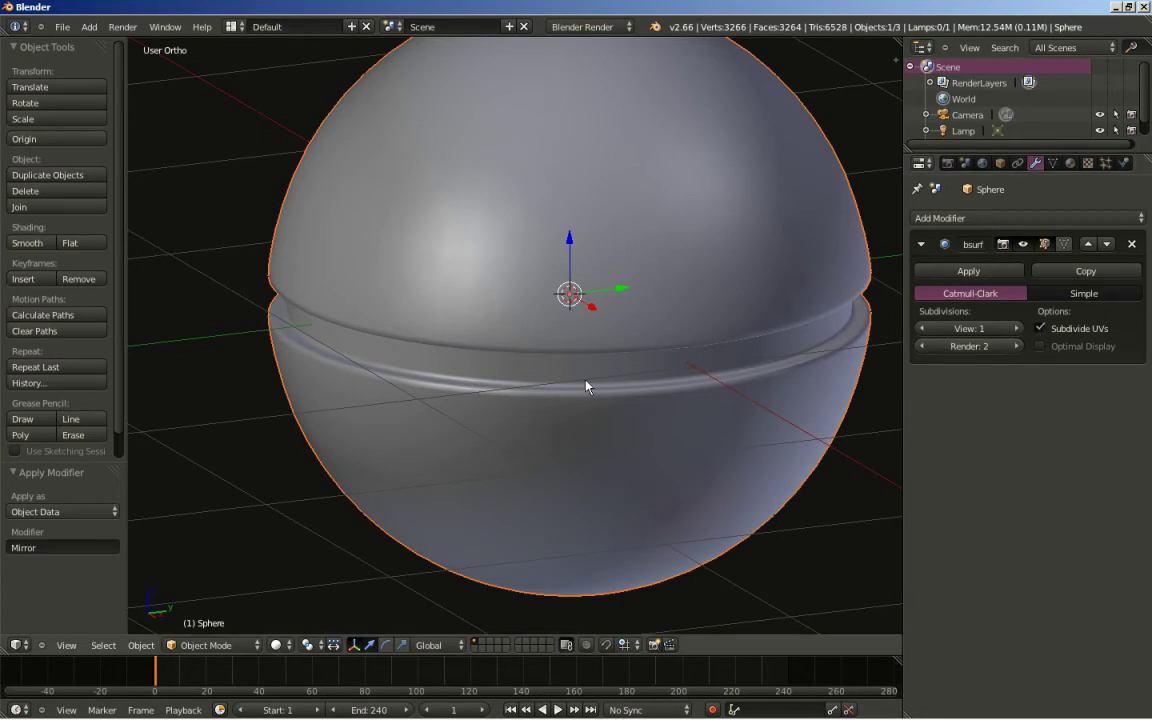
- Enter Edit Mode on the sphere and switch the mesh selection mode to faces
scroll(569, 382, "down", 2)
mouse_move(569, 382)
middle_mouse_down()
mouse_move(537, 375)
mouse_move(543, 355)
mouse_move(567, 362)
middle_mouse_up()
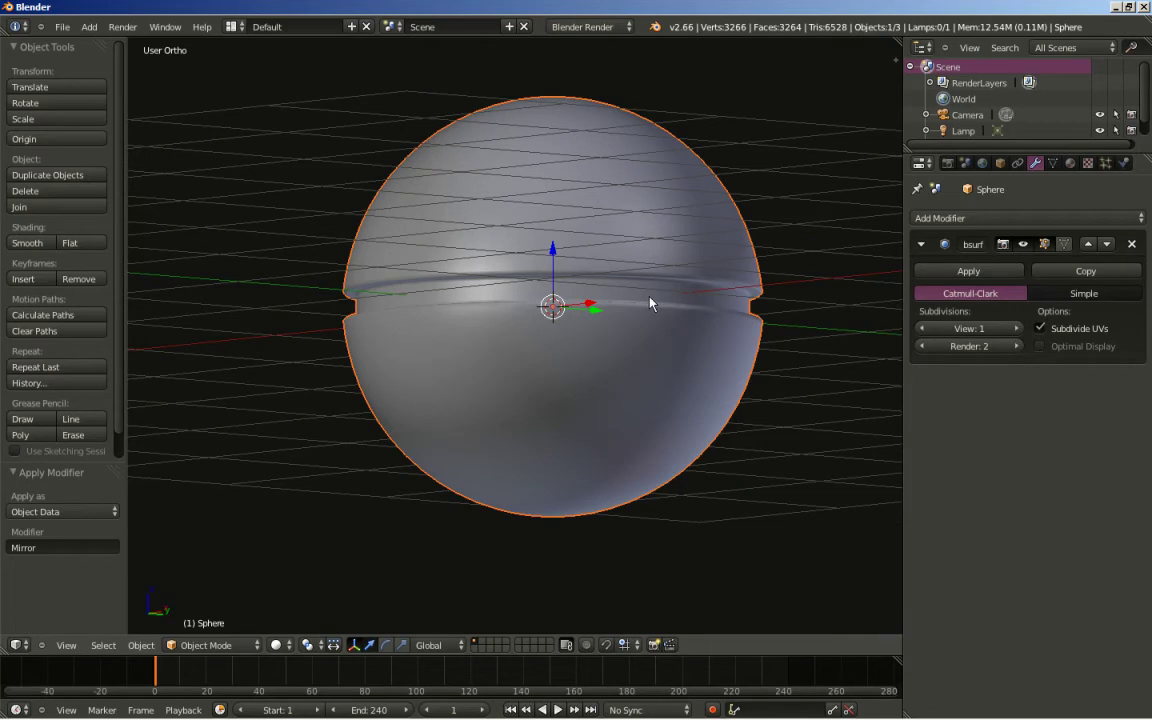
key("Tab")
middle_click_drag(547, 242, 537, 276)
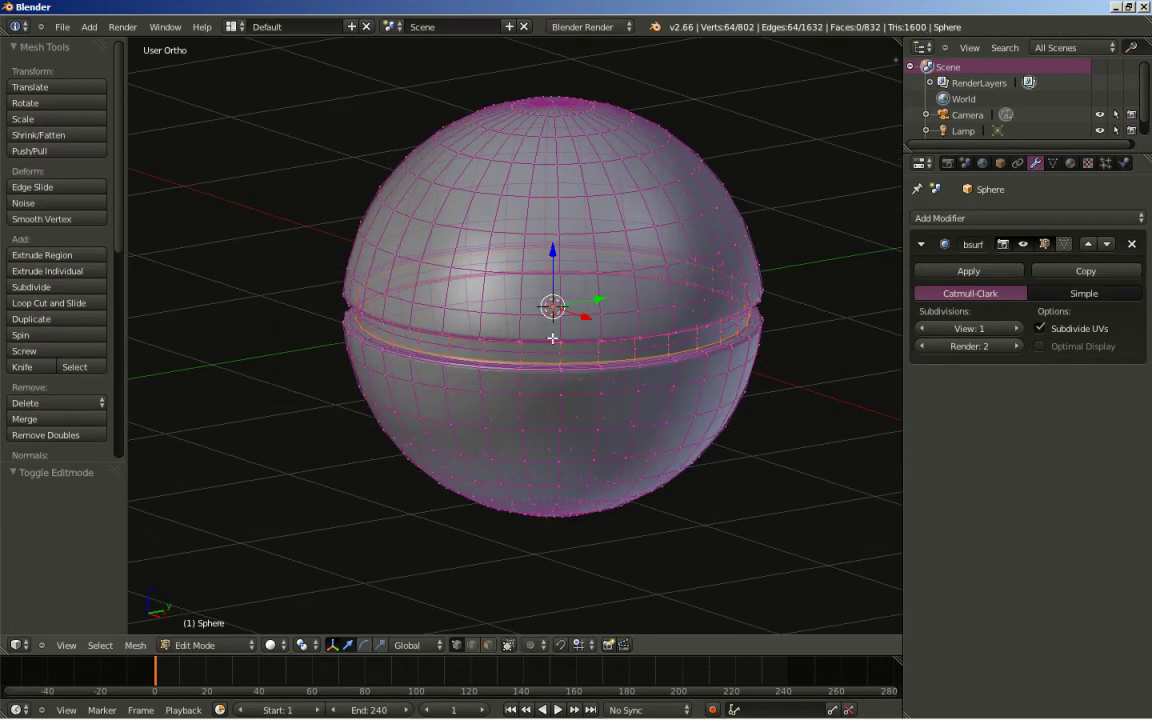
key("ctrl+Tab")
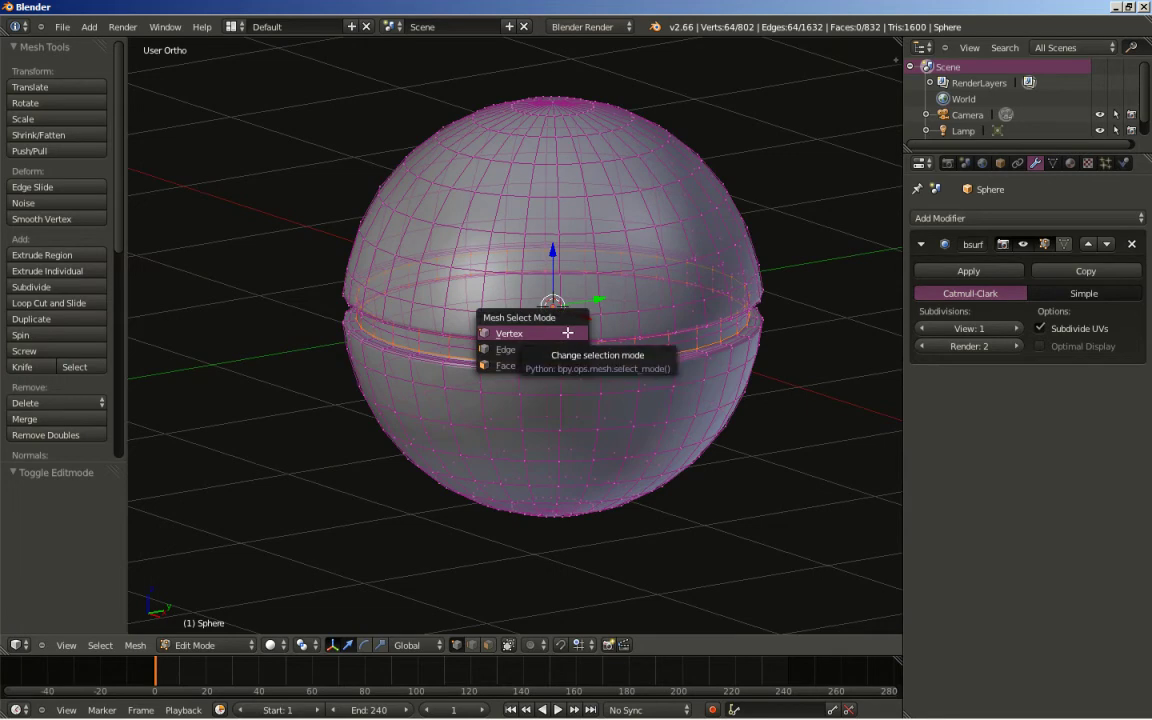
left_click(554, 363)
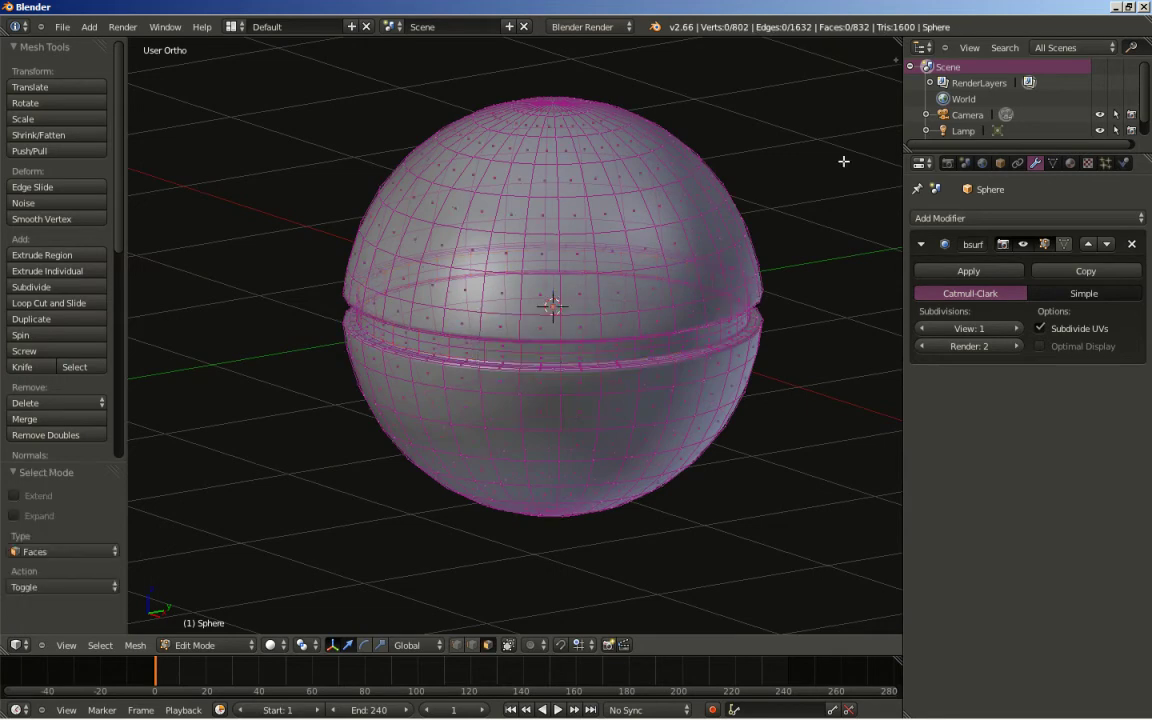
- Go back to Object Mode and give the sphere a new material named Main_One
left_click(1071, 164)
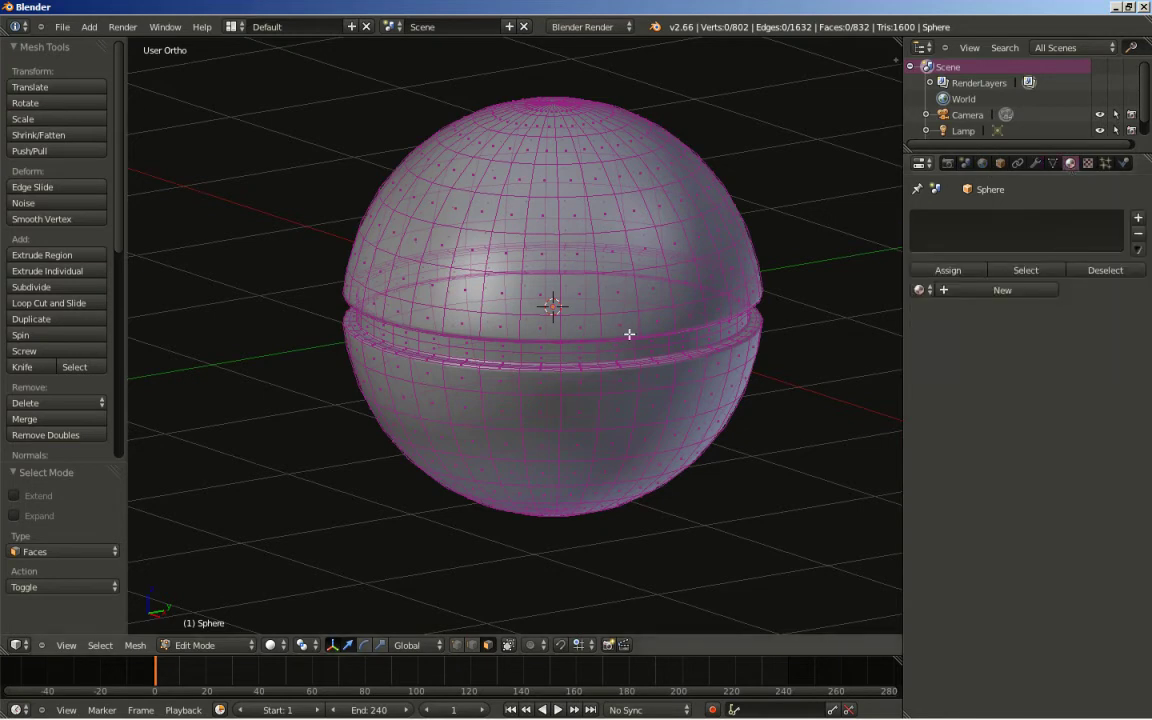
key("Tab")
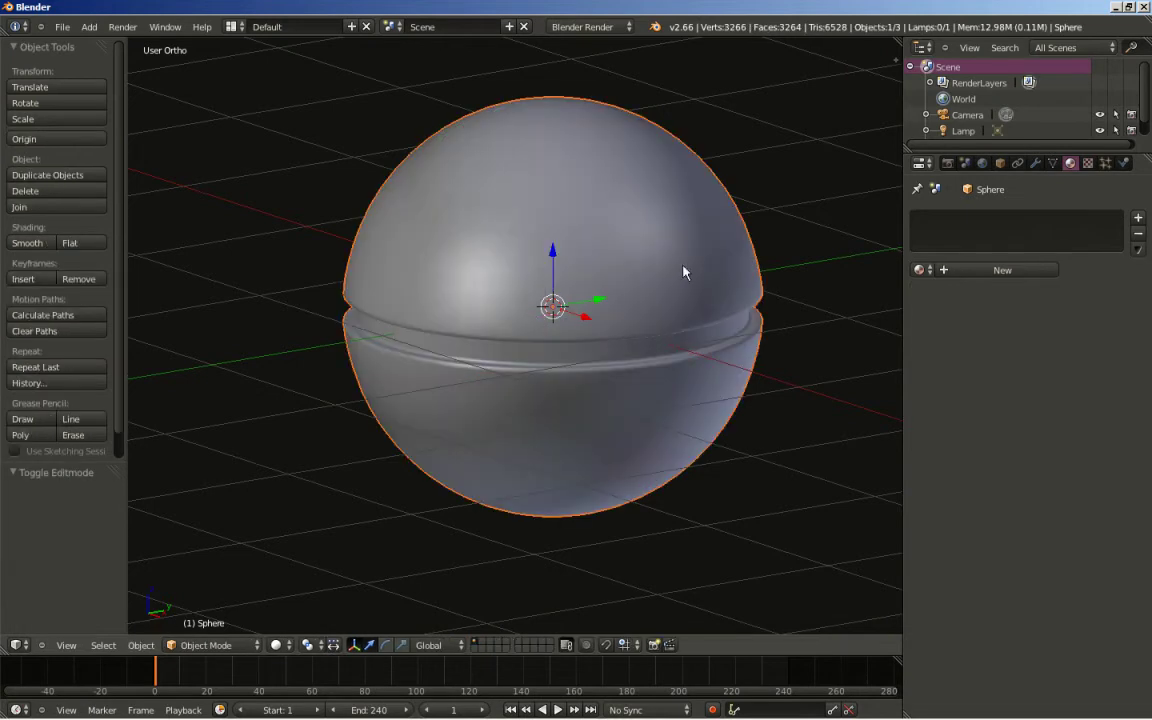
left_click(990, 270)
left_click(990, 270)
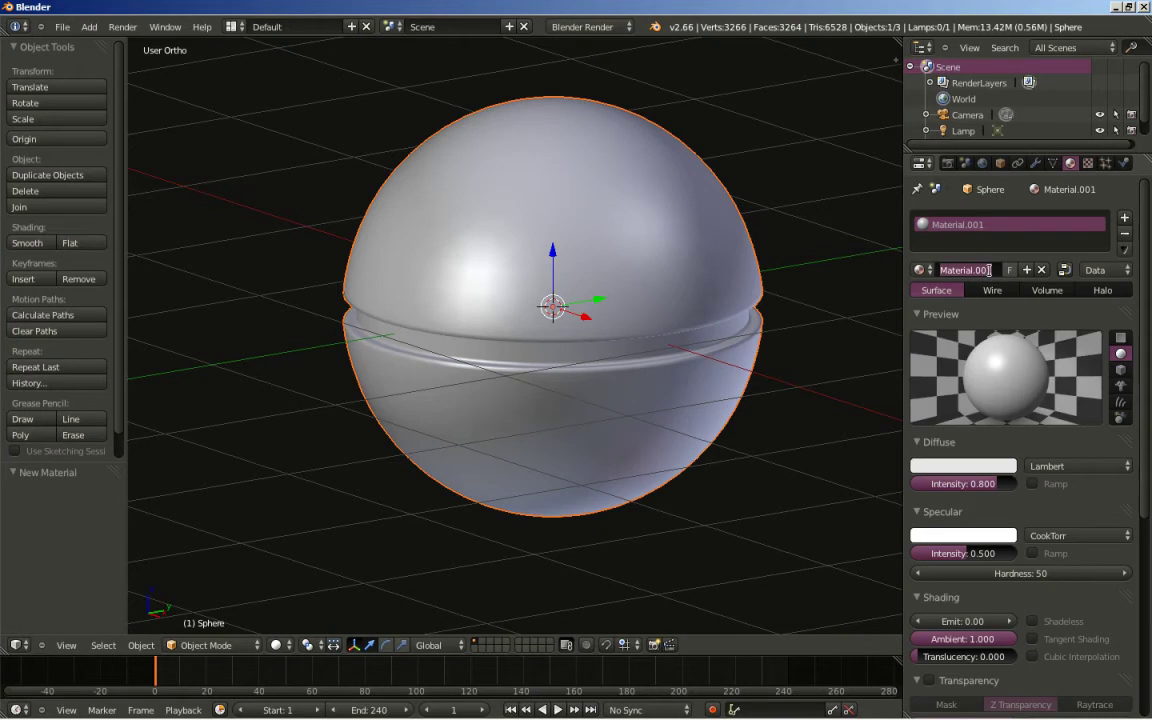
type("Main_One")
key("Return")
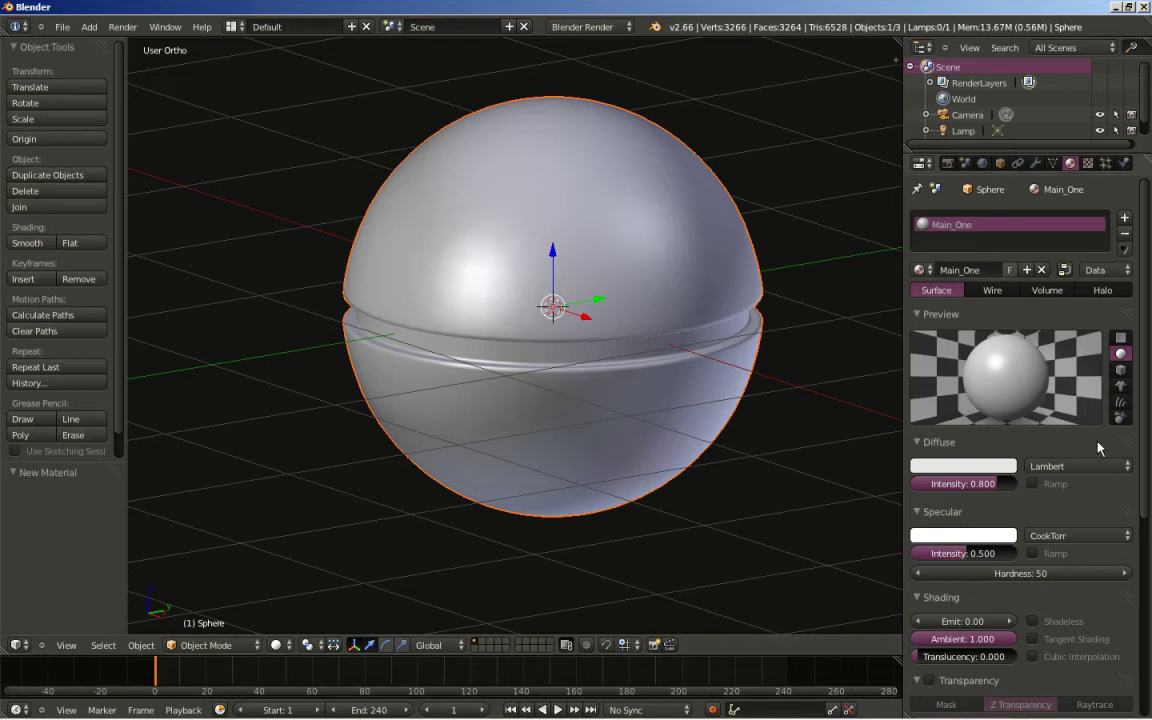
- Set Main_One's specular intensity to 0 and its diffuse color to a saturated magenta pink
left_click_drag(980, 553, 900, 553)
left_click(933, 463)
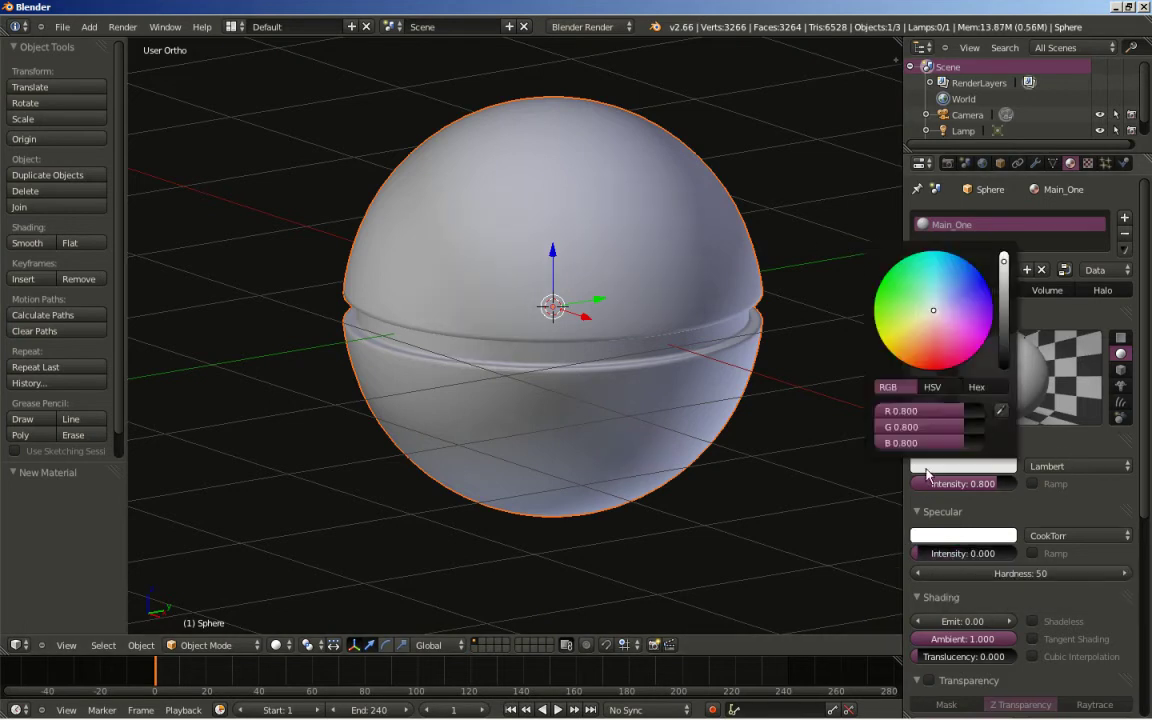
left_click_drag(931, 309, 963, 377)
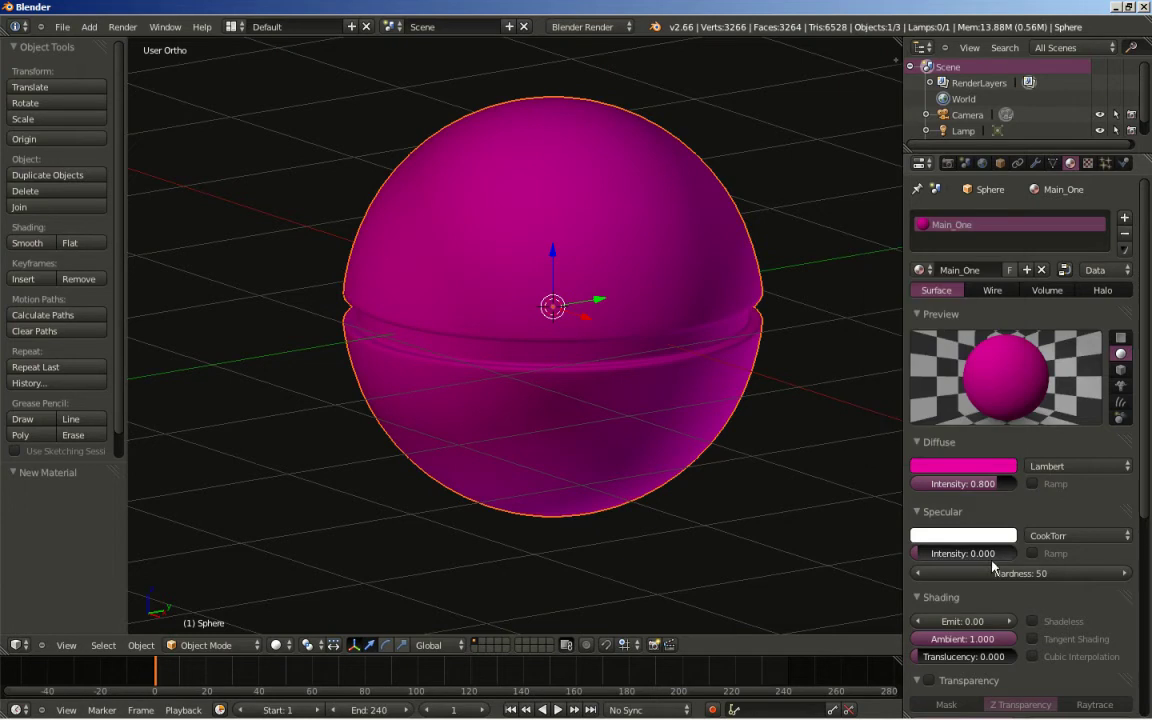
- Enable Mirror reflection on Main_One with reflectivity 0.2, Fresnel 1.9 and blend 1.7
scroll(1012, 509, "down", 5)
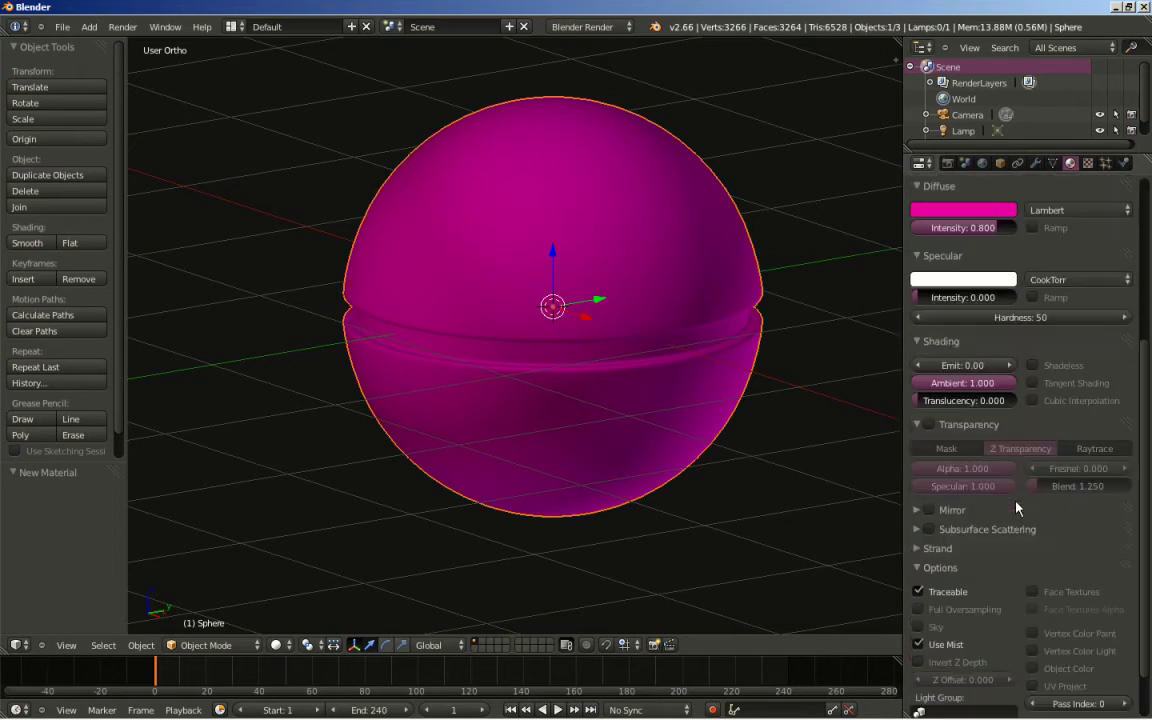
left_click(916, 489)
left_click(916, 405)
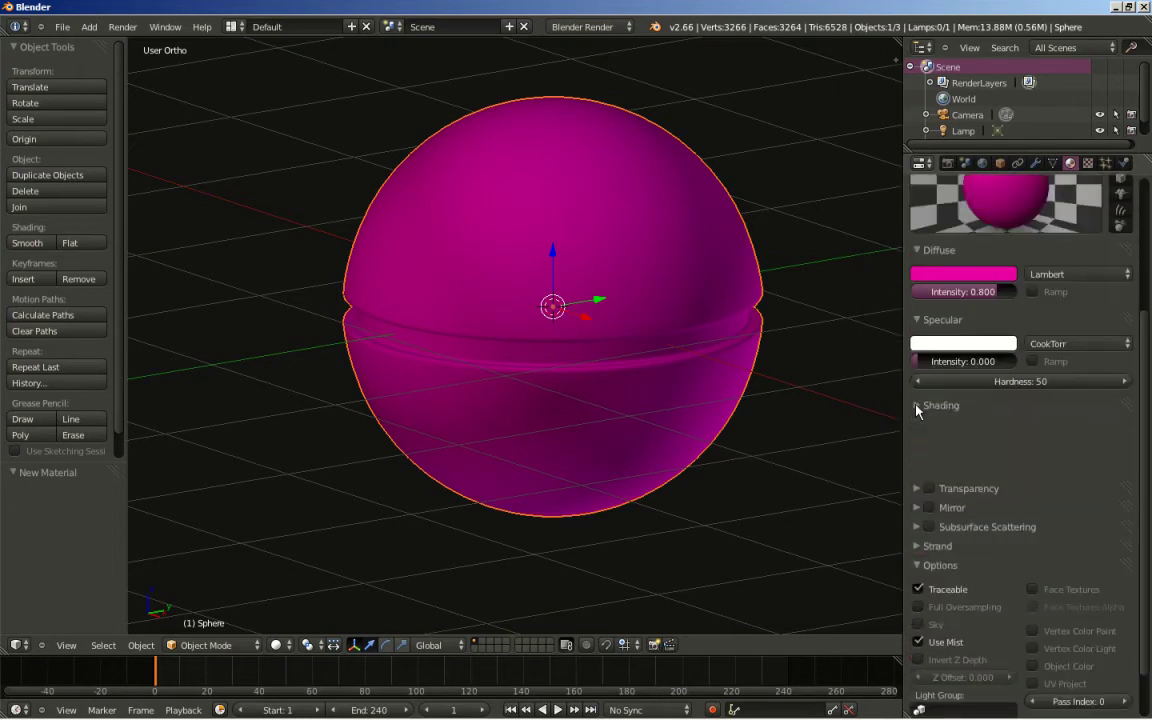
scroll(1000, 410, "up", 3)
left_click(917, 541)
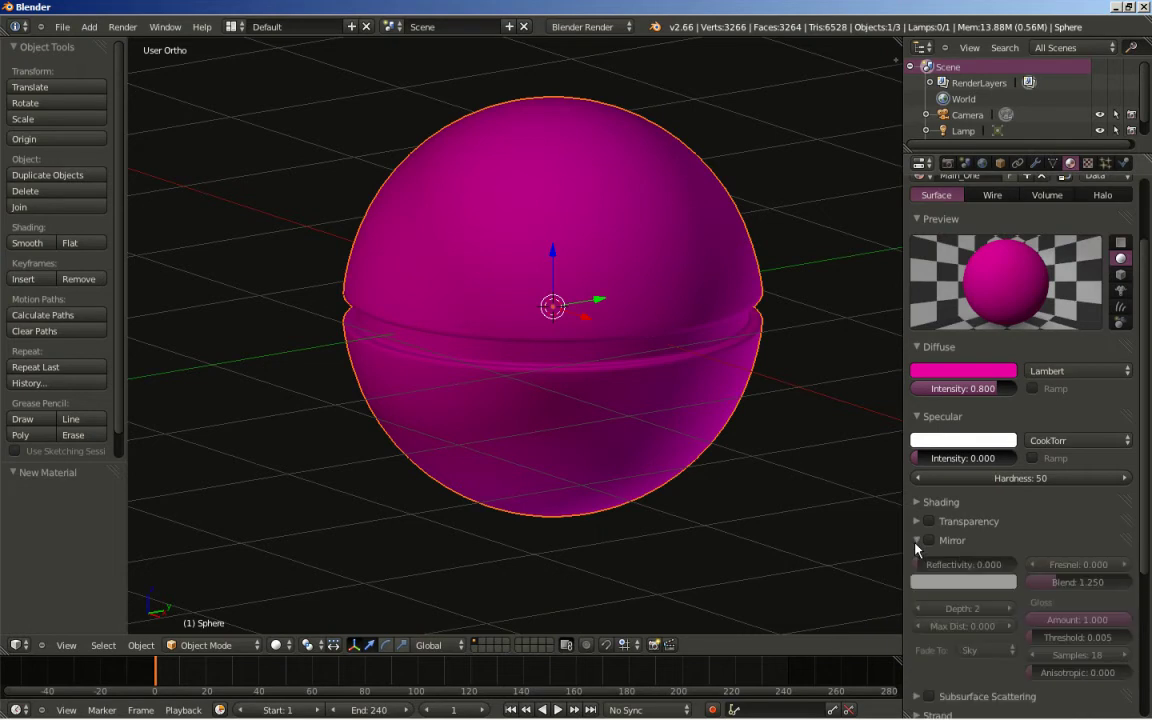
left_click(930, 541)
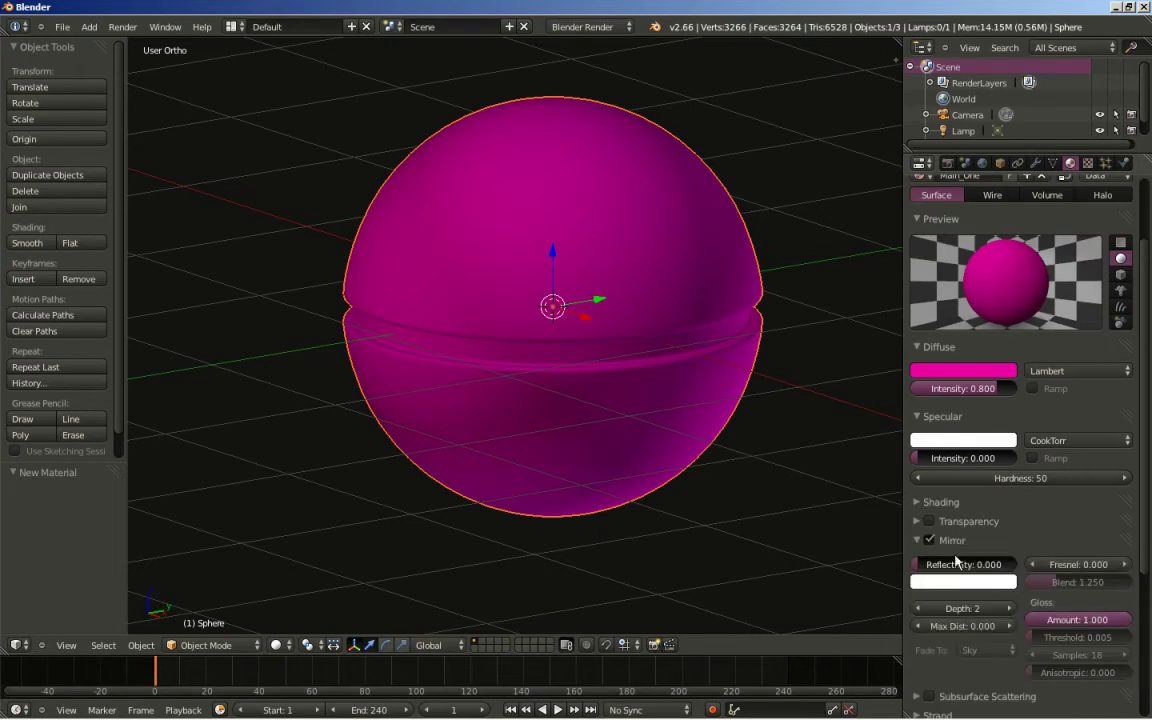
left_click(965, 564)
type("0.2")
key("Return")
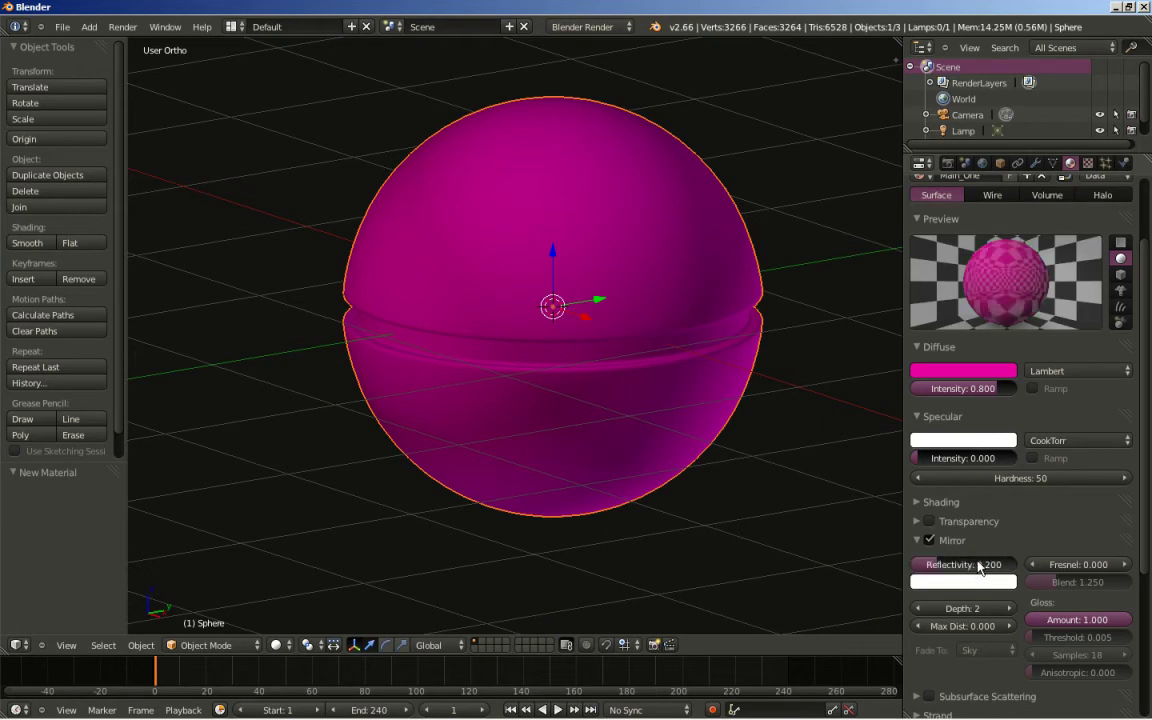
left_click_drag(1032, 566, 1068, 566)
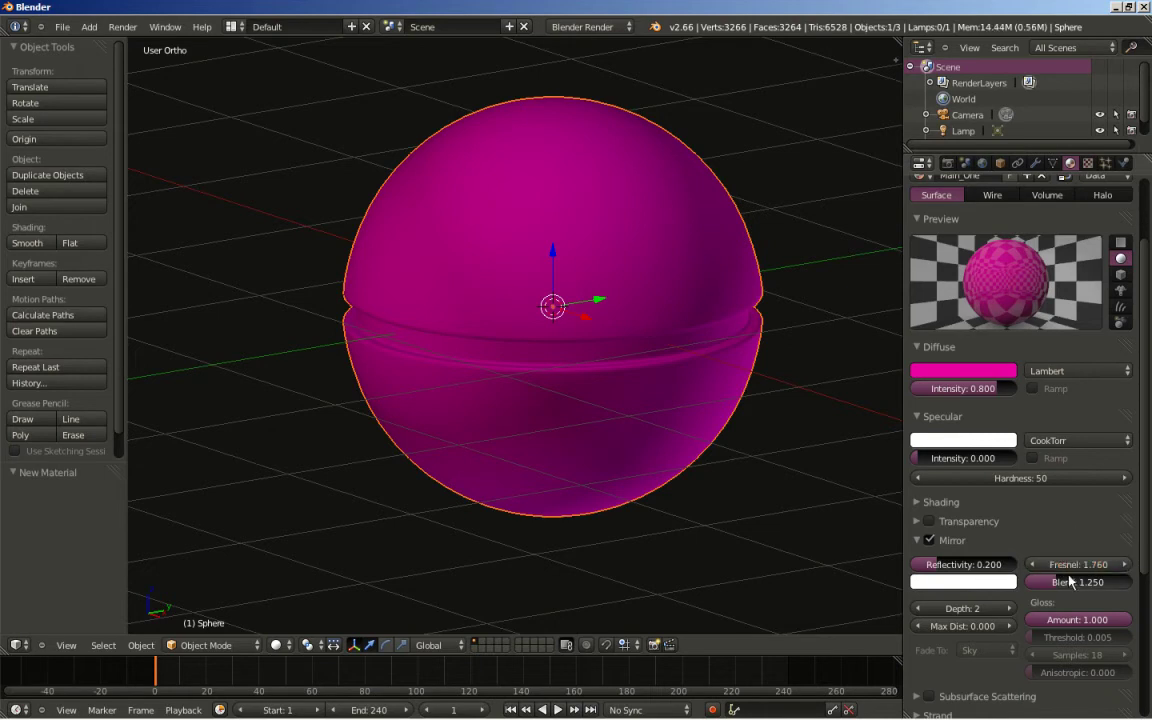
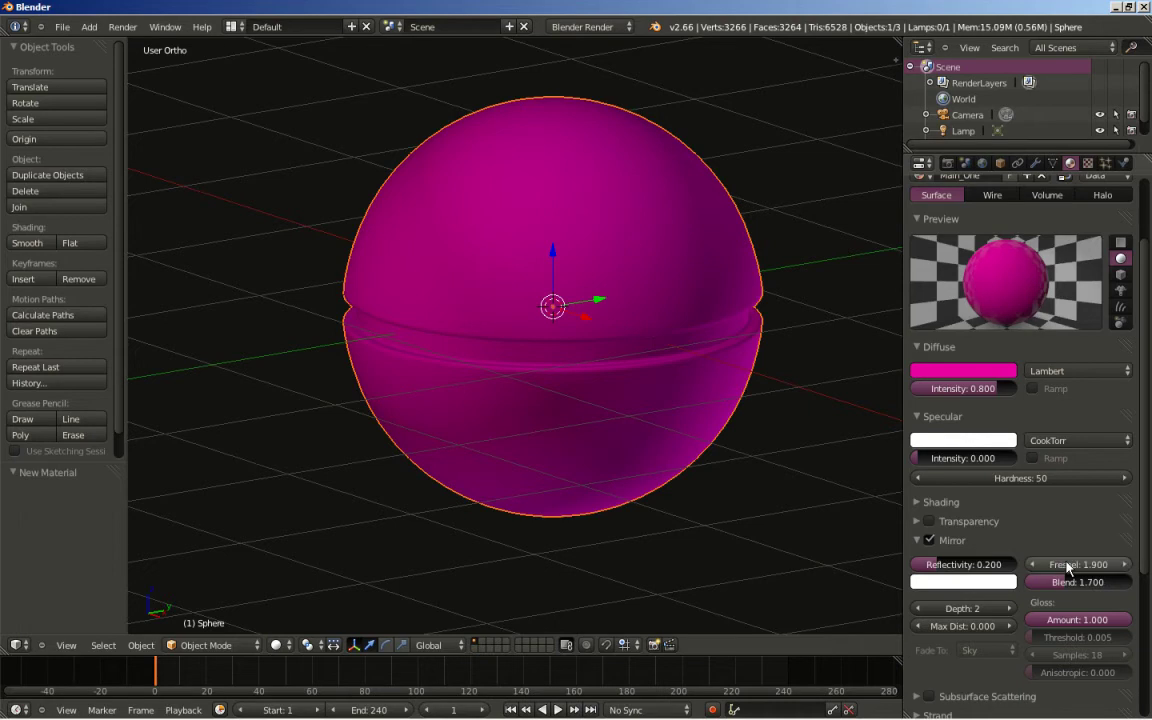
- Add a second material slot to the sphere and fill it with a new material named White
scroll(637, 410, "up", 1)
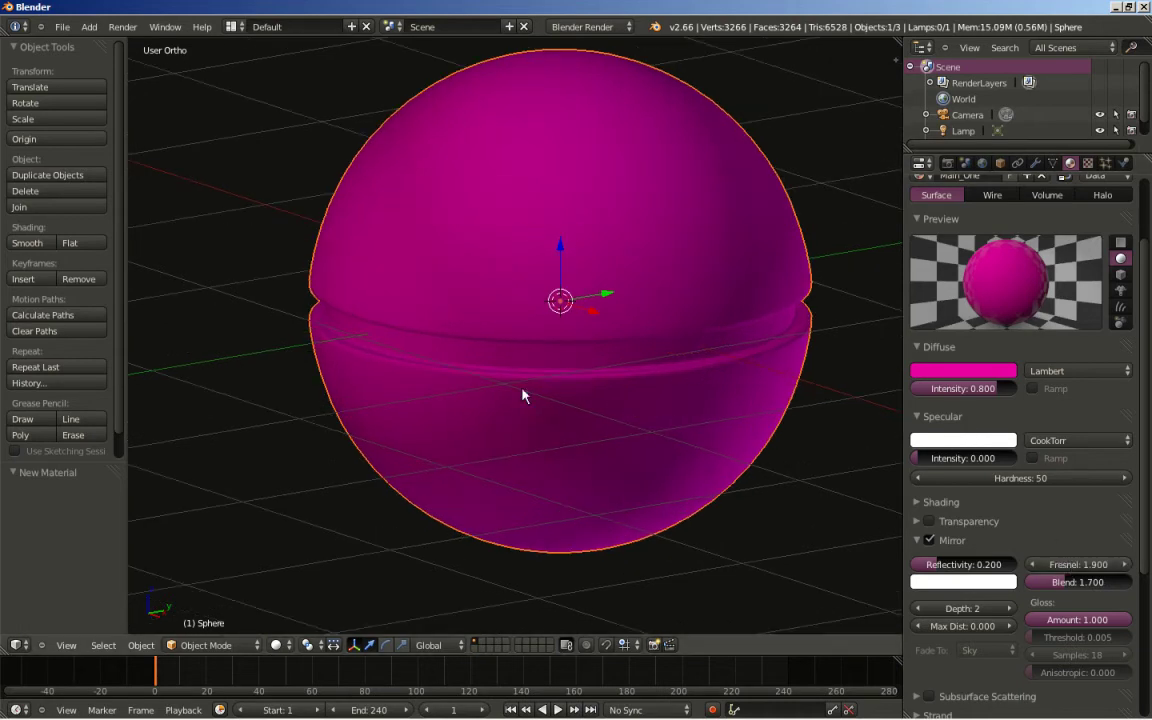
scroll(1035, 265, "up", 3)
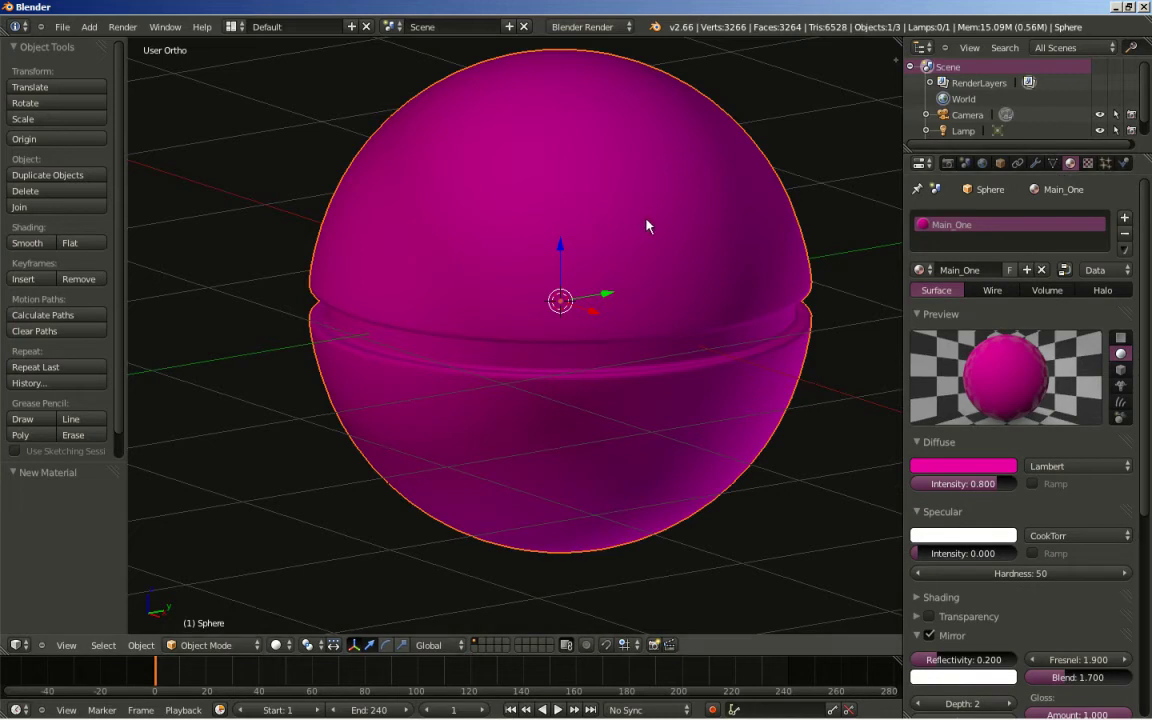
left_click(1125, 220)
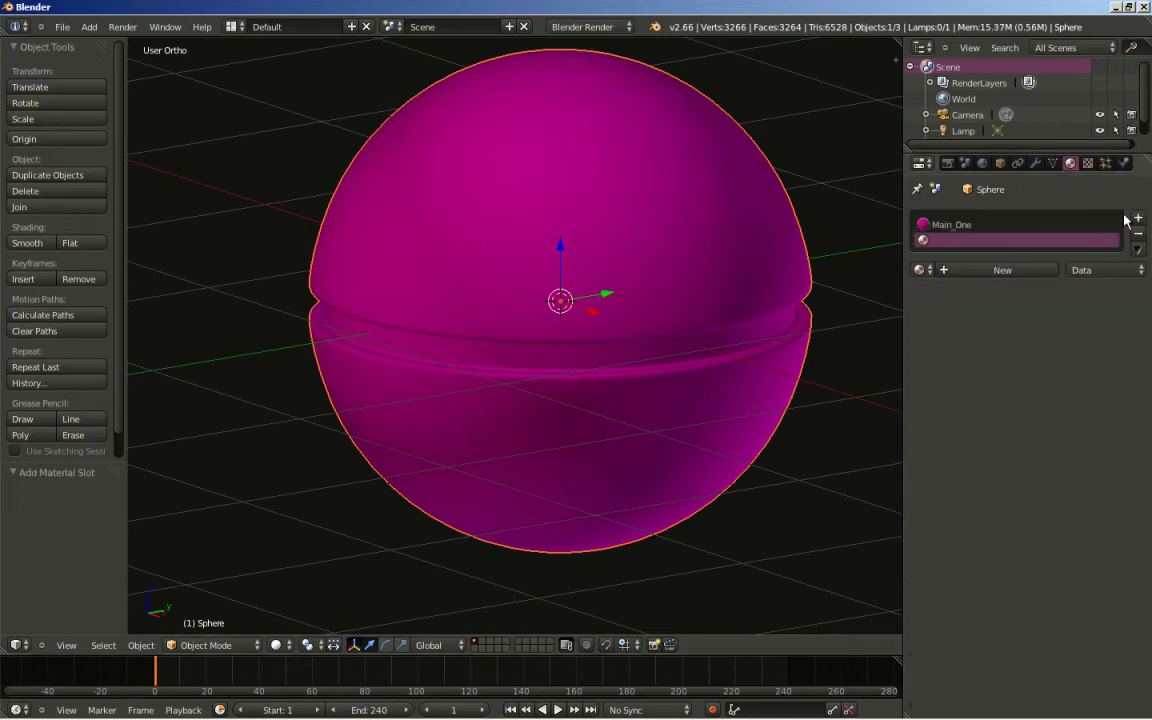
left_click(1028, 270)
left_click(996, 270)
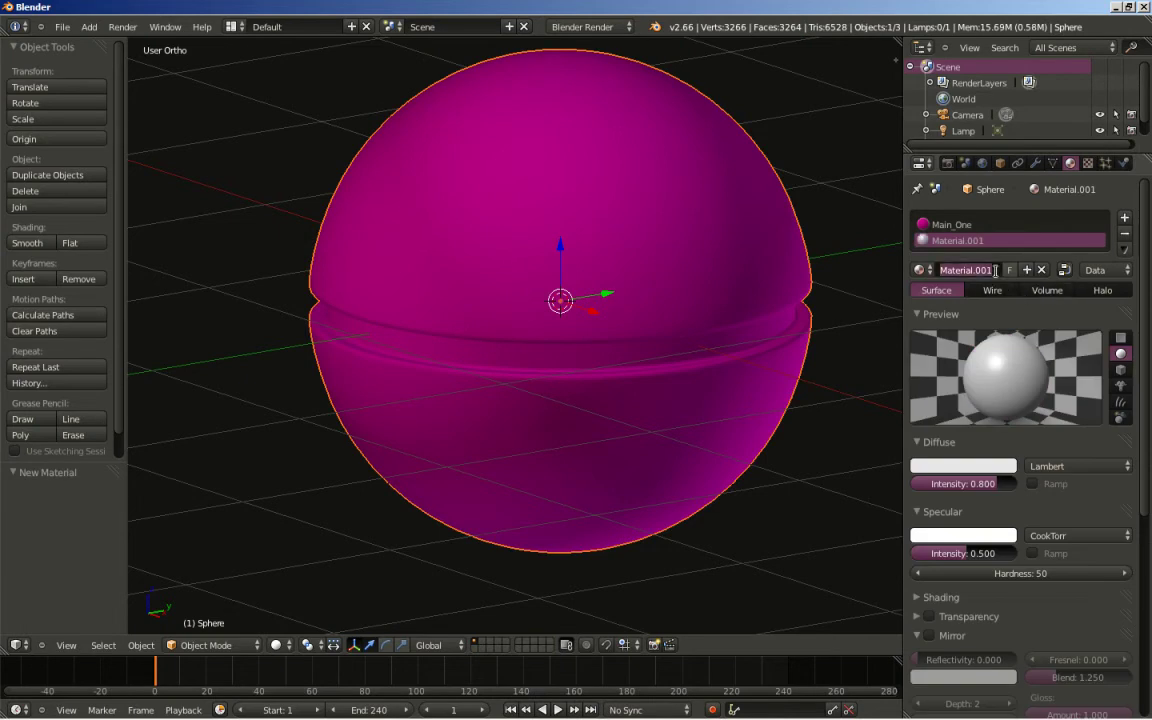
type("White")
key("Return")
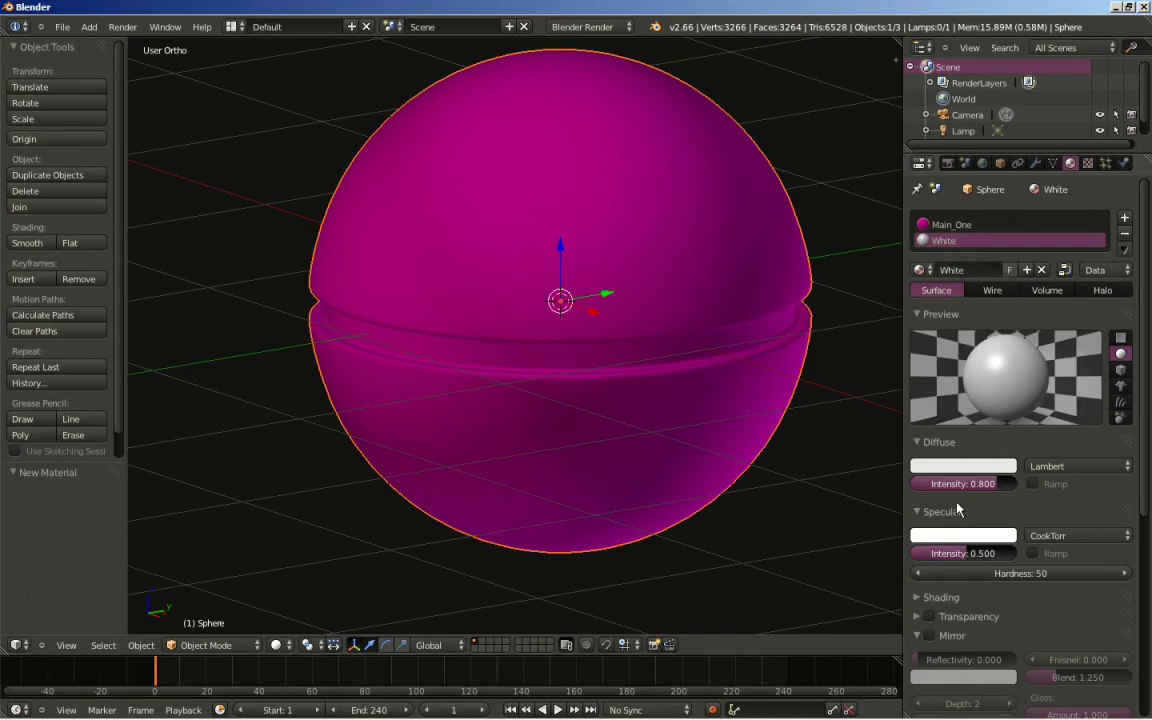
- Give the White material an emit value of 0.2, diffuse intensity of 1 and specular intensity of 0
left_click(916, 600)
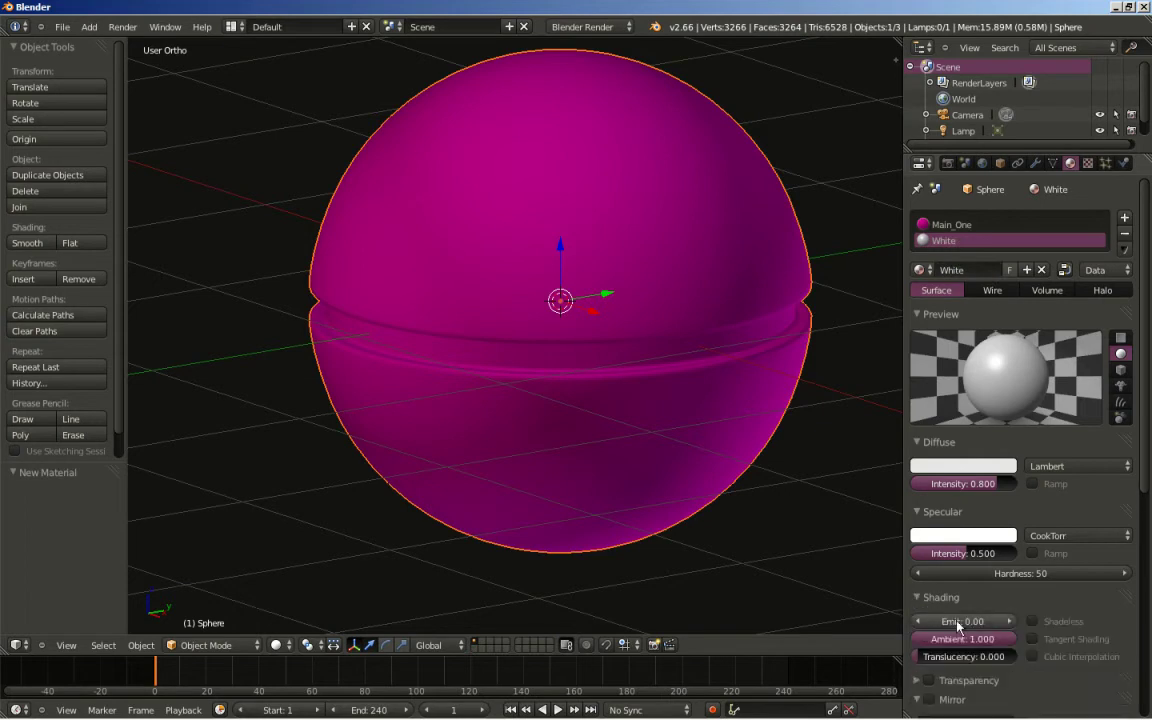
left_click(954, 621)
type("0.2")
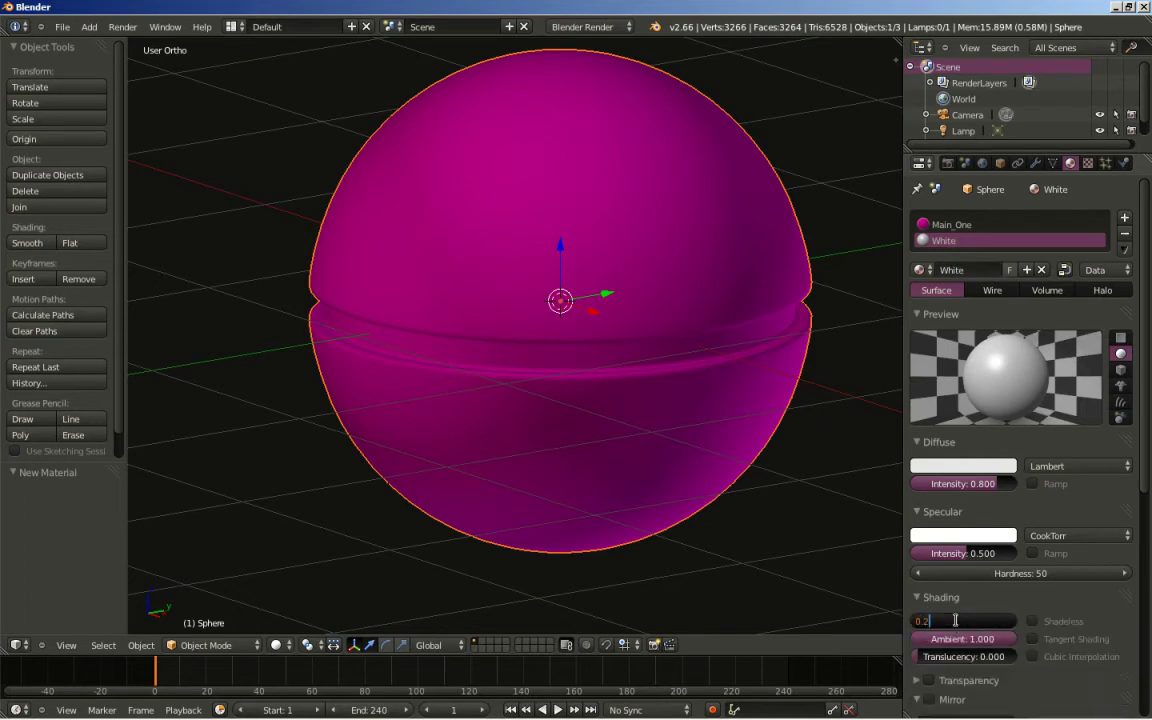
key("Return")
left_click_drag(944, 481, 985, 478)
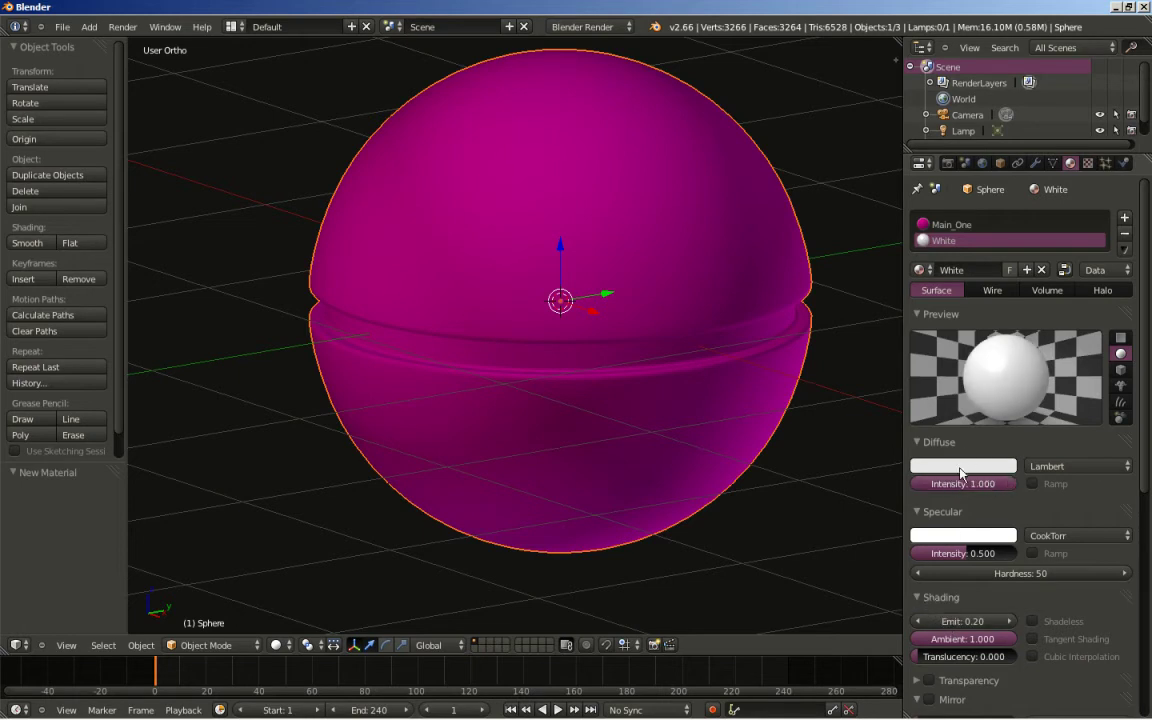
left_click_drag(964, 553, 893, 559)
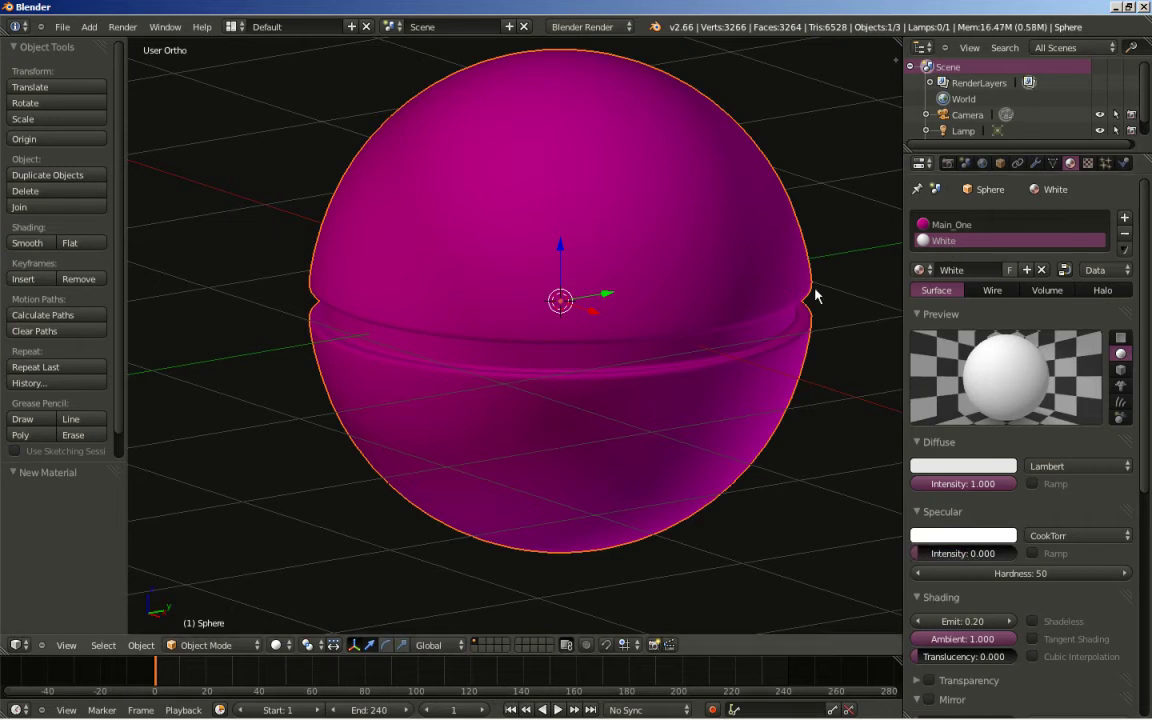
- In Edit Mode, select one full ring of faces on the inner wall of the sphere's recessed seam
key("Tab")
middle_click_drag(618, 375, 617, 360)
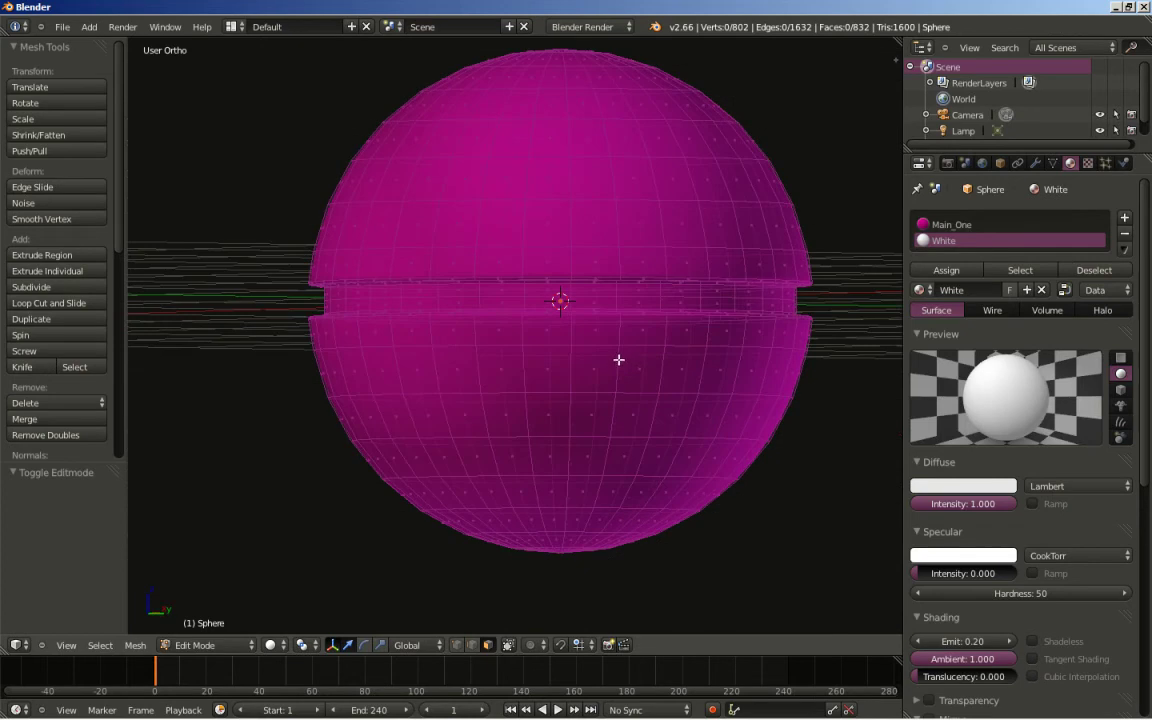
scroll(458, 291, "up", 1)
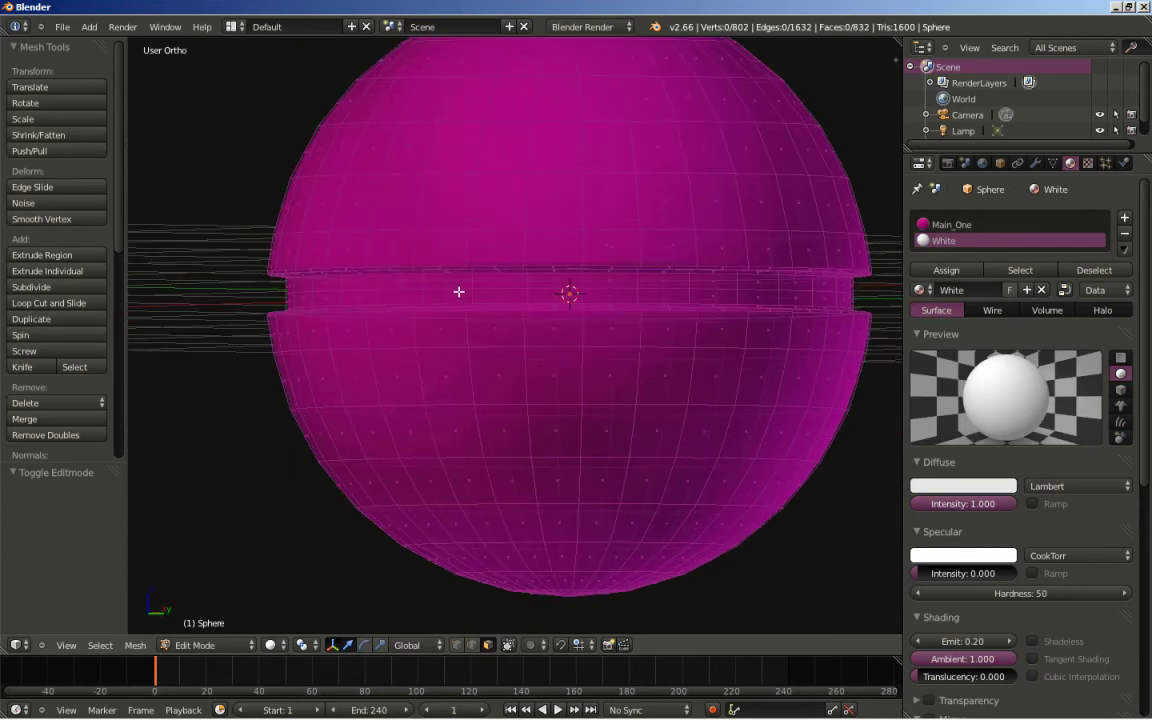
key("l")
key("l")
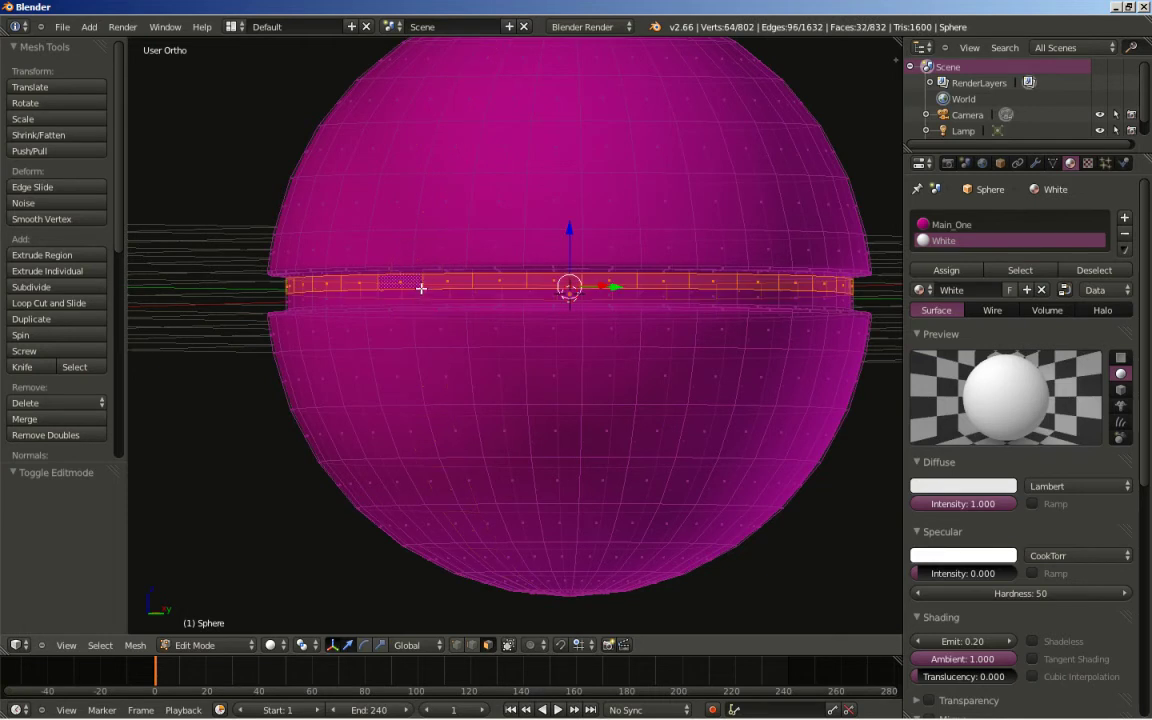
middle_click_drag(419, 290, 415, 306)
scroll(415, 306, "up", 2)
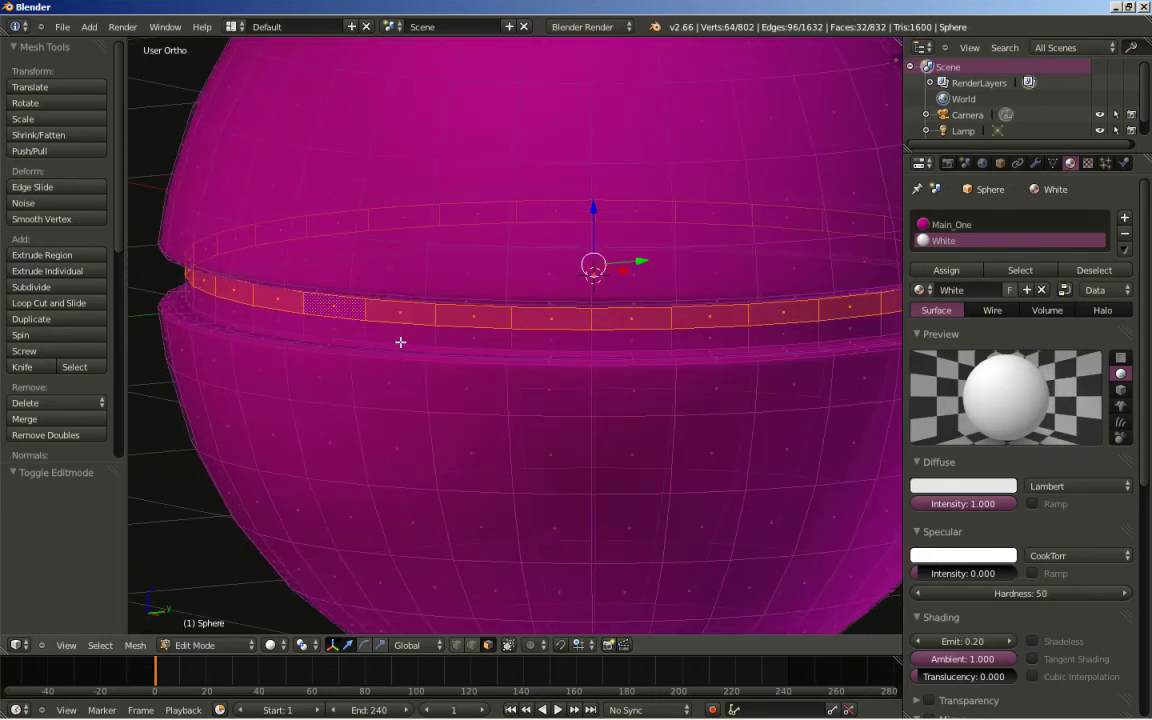
- Grow the face selection twice so that it covers the full height of the seam's inner wall
key("ctrl+KP_Add")
middle_click_drag(370, 327, 387, 310)
left_click(98, 645)
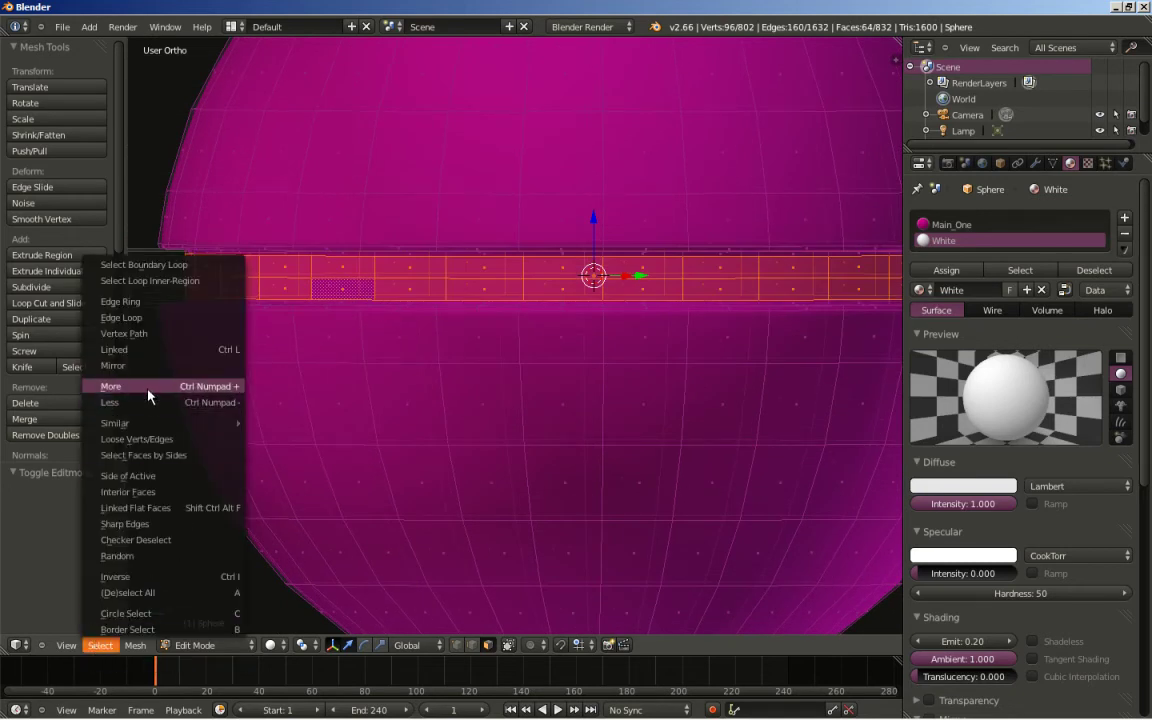
left_click(148, 396)
middle_click_drag(318, 393, 567, 444)
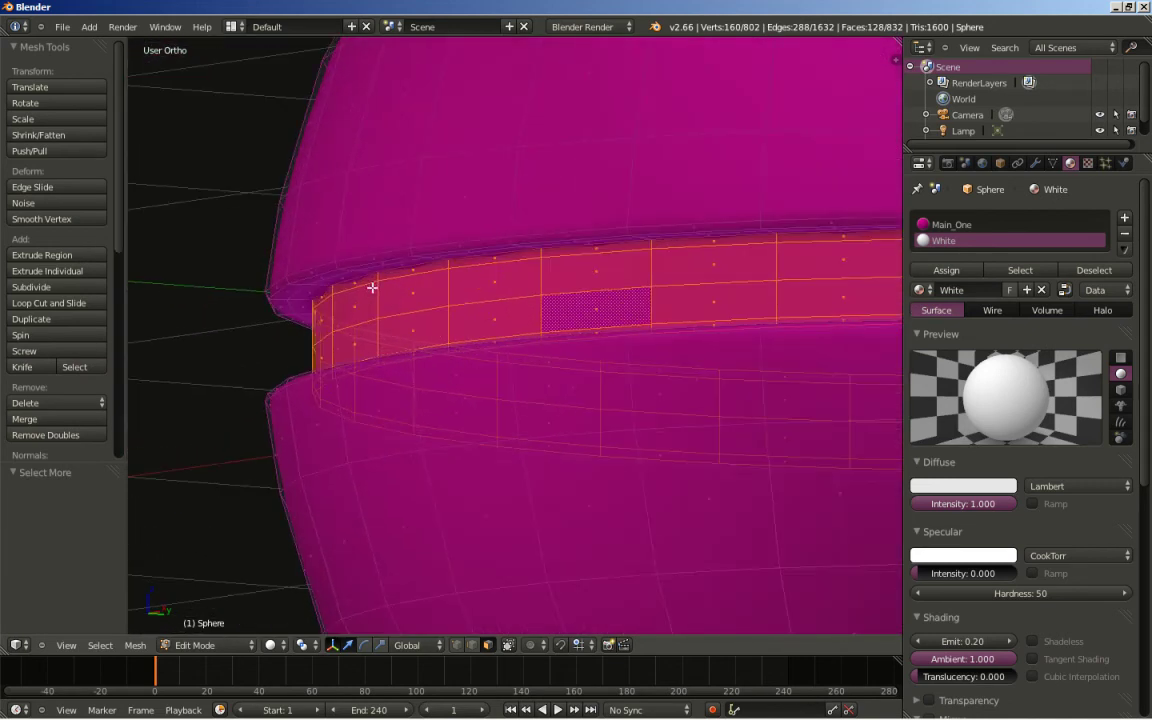
middle_click_drag(435, 301, 420, 337)
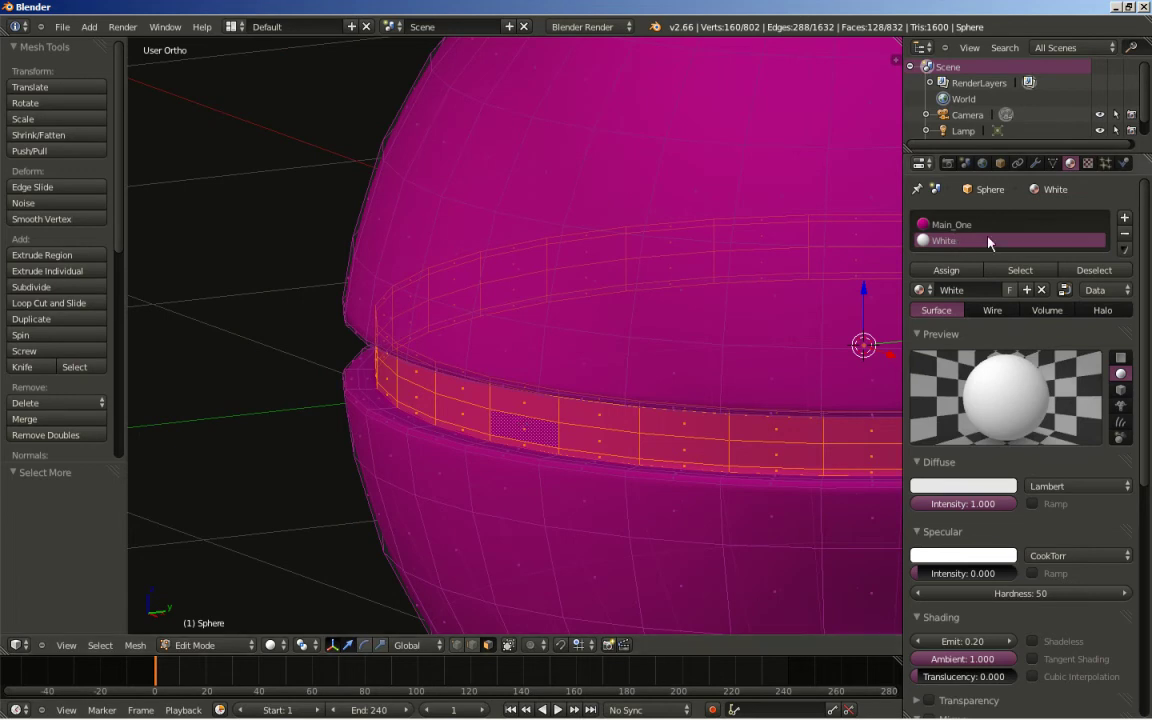
- Assign the White material to the selected seam faces and return to Object Mode in front view
left_click(946, 270)
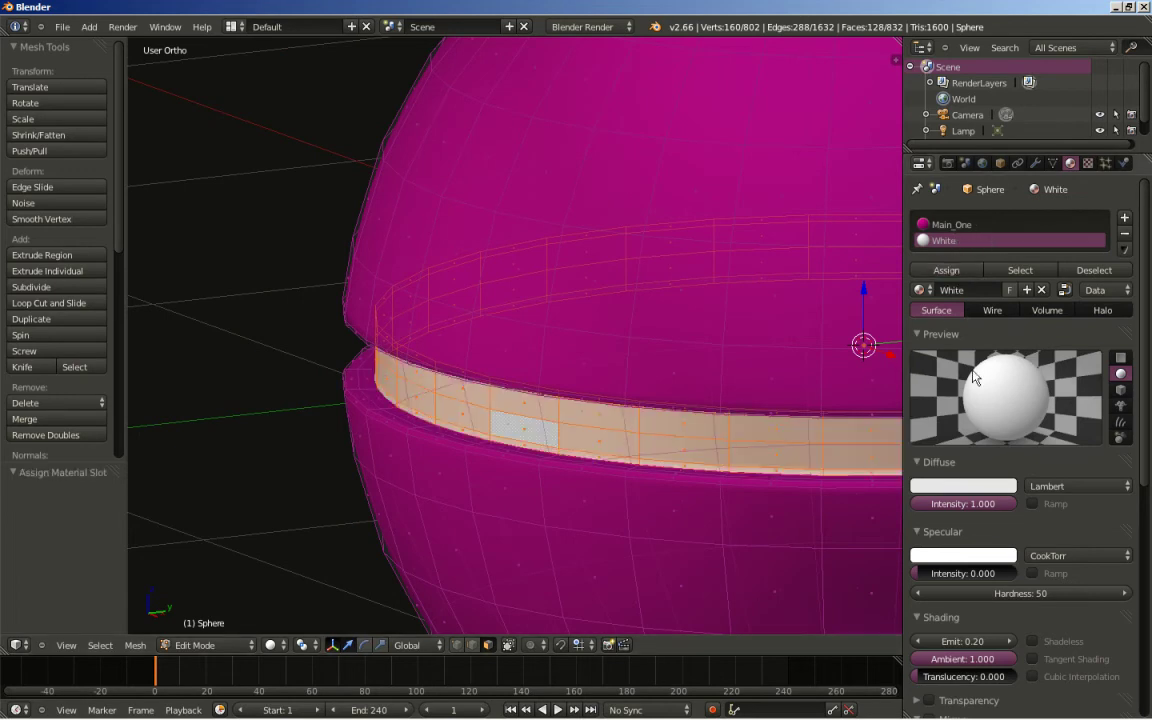
middle_click_drag(591, 411, 574, 428)
scroll(574, 428, "down", 5)
middle_click_drag(730, 414, 635, 411)
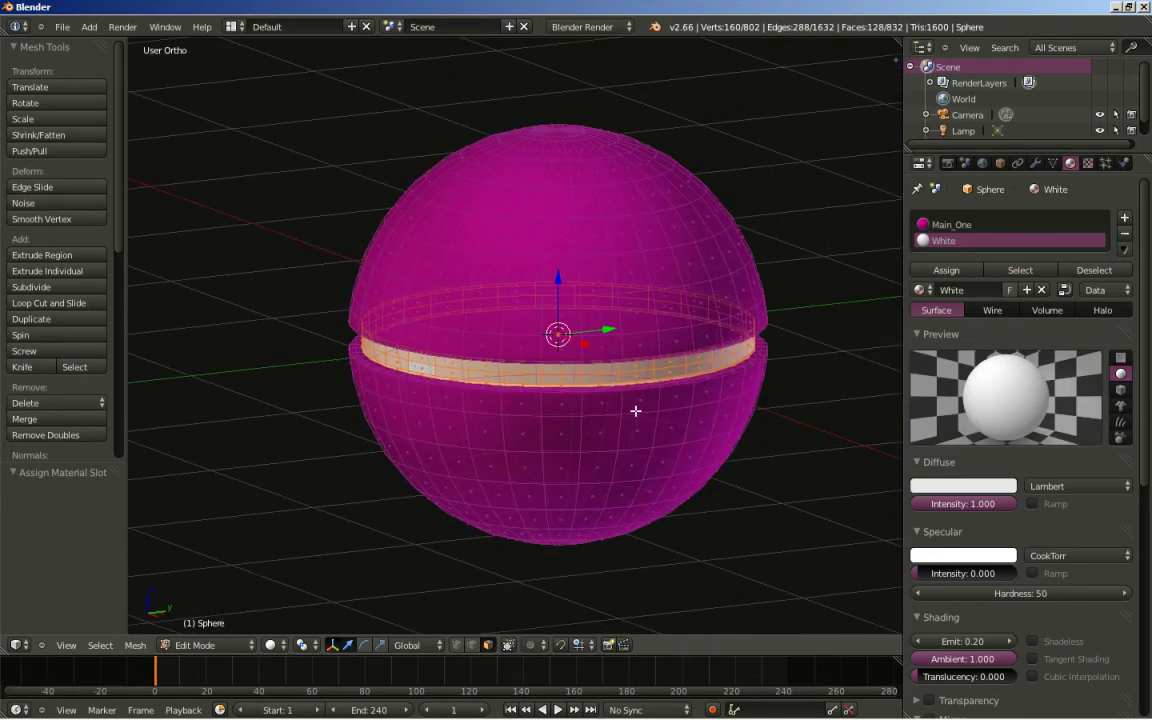
key("Tab")
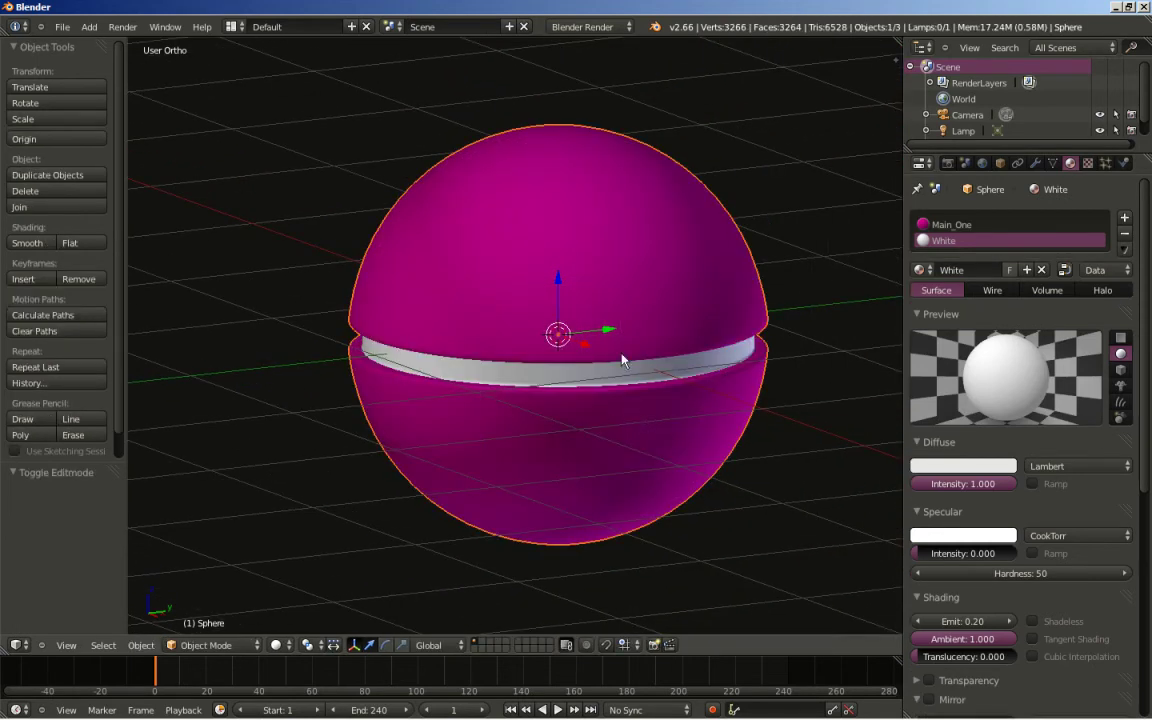
key("KP_1")
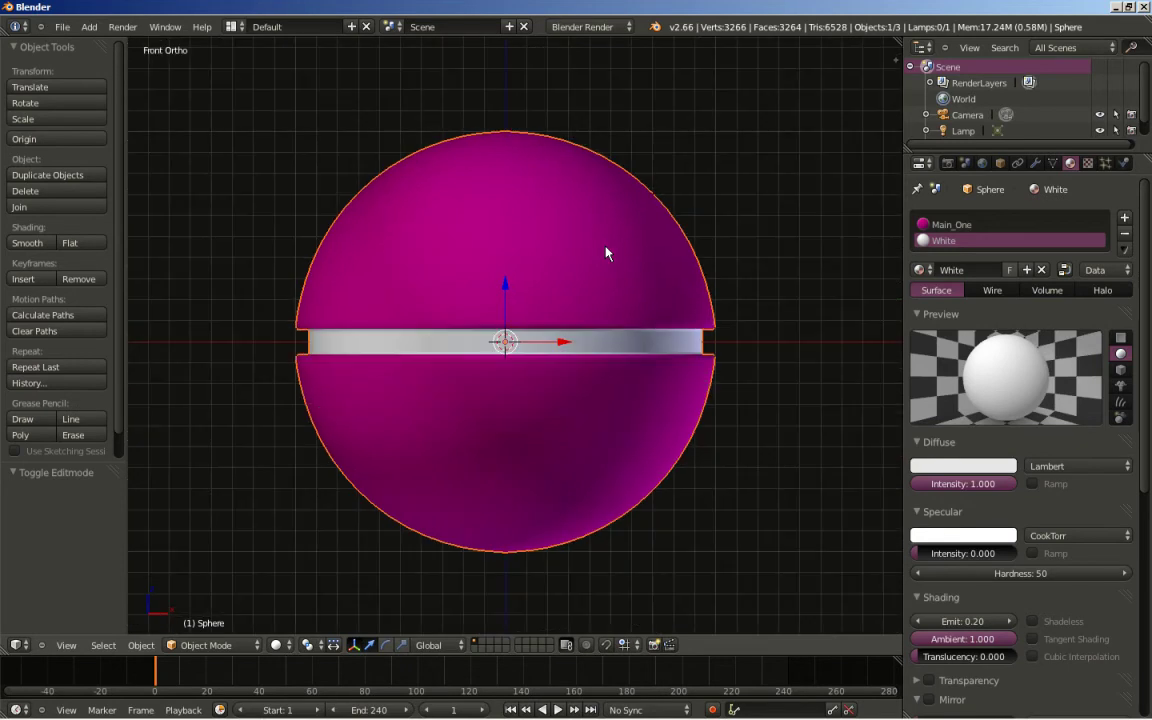
scroll(431, 301, "down", 3)
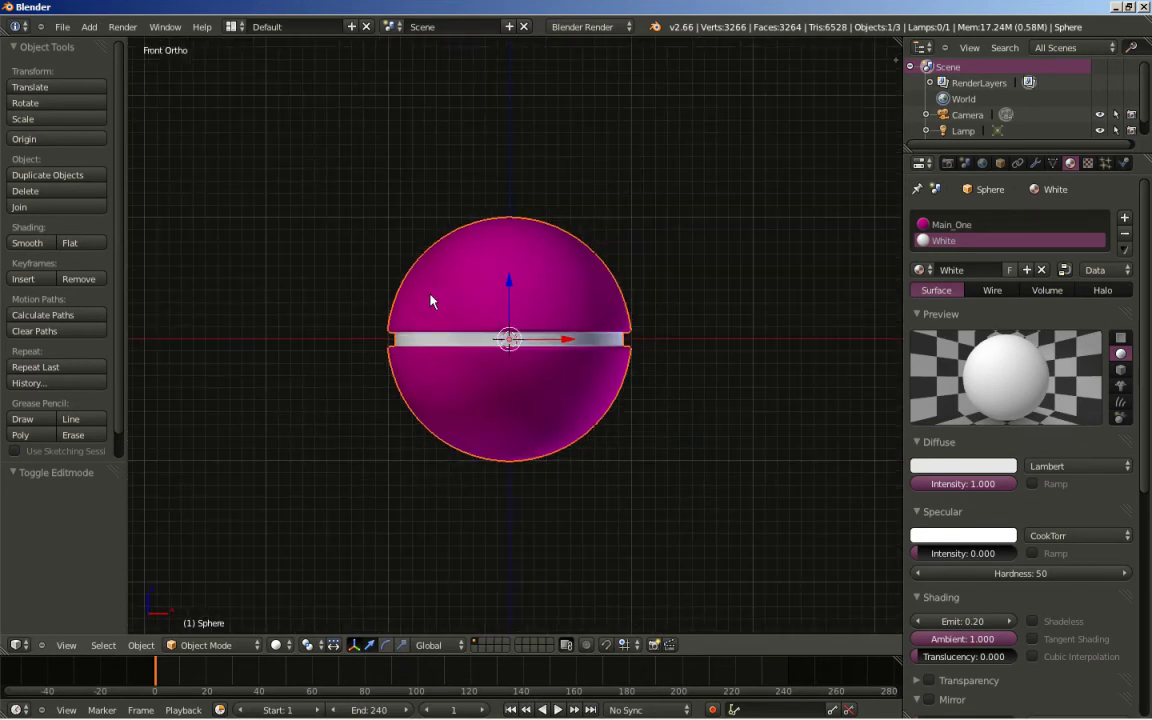
key("shift+d")
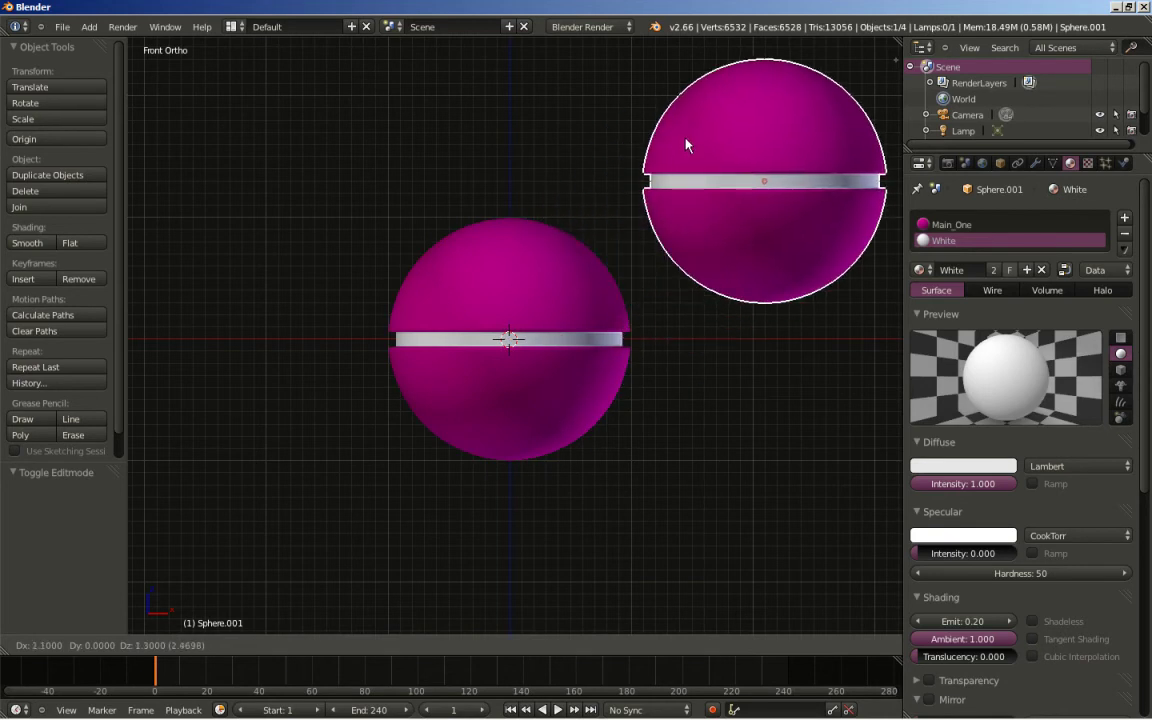
right_click(686, 146)
key("x")
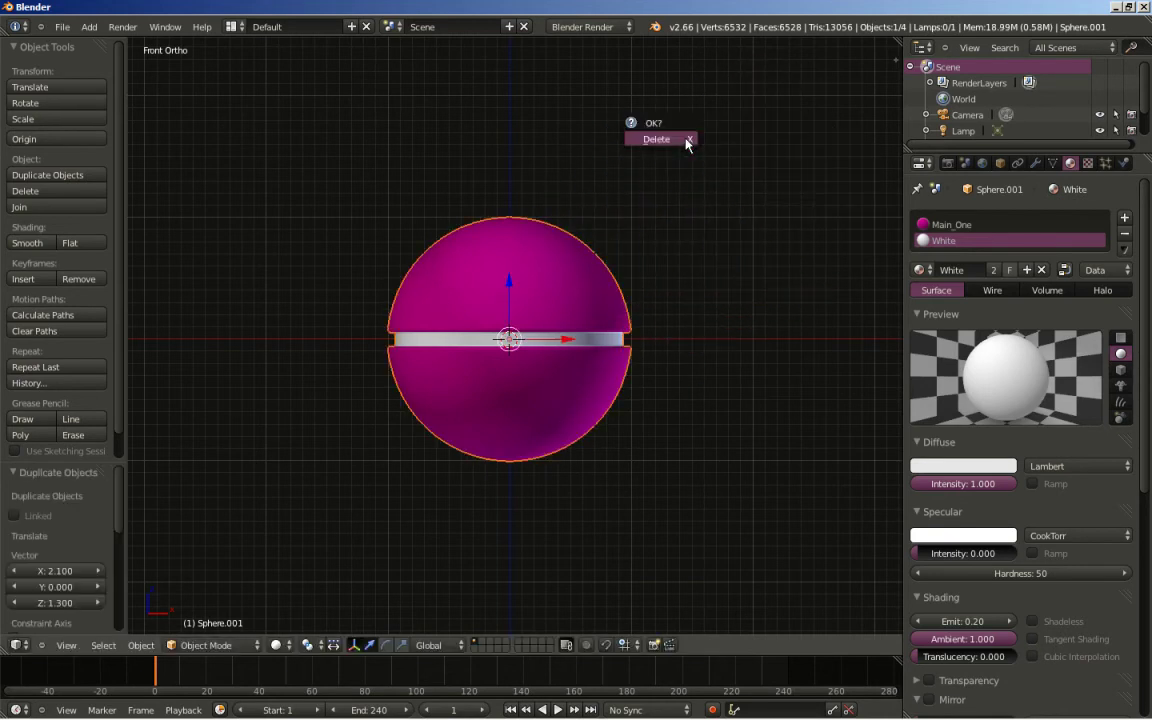
left_click(688, 141)
right_click(517, 244)
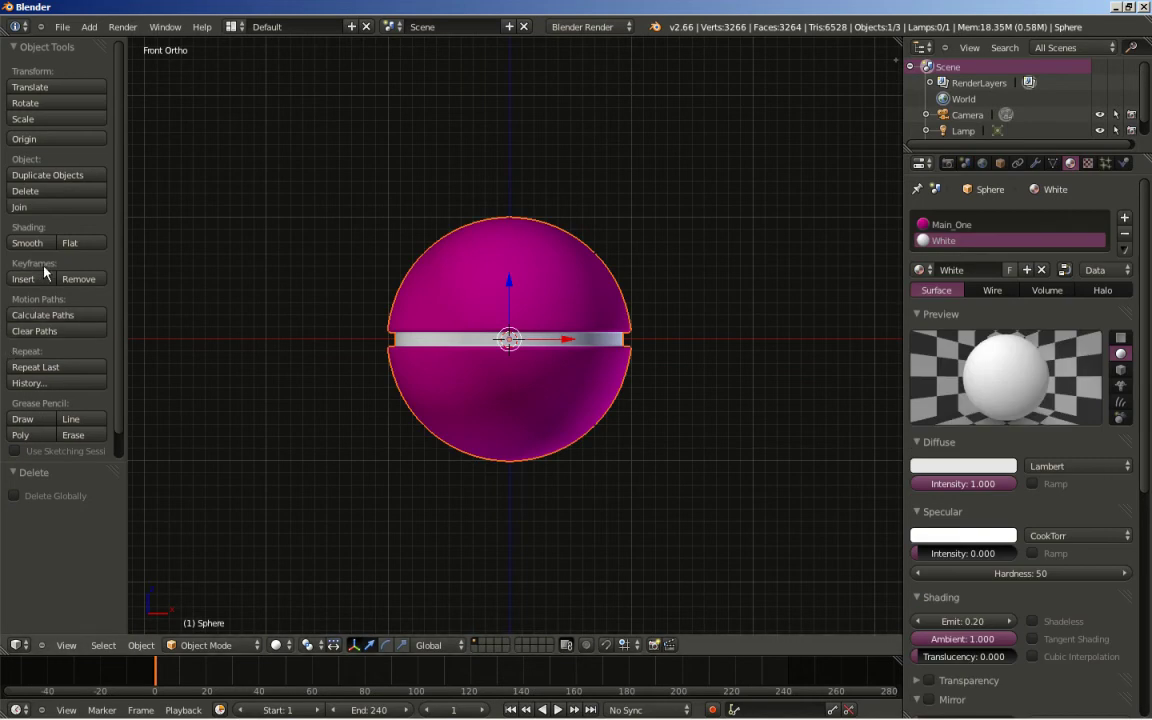
- Make the sphere an active rigid body using the Rigid Body Tools
scroll(45, 300, "down", 1)
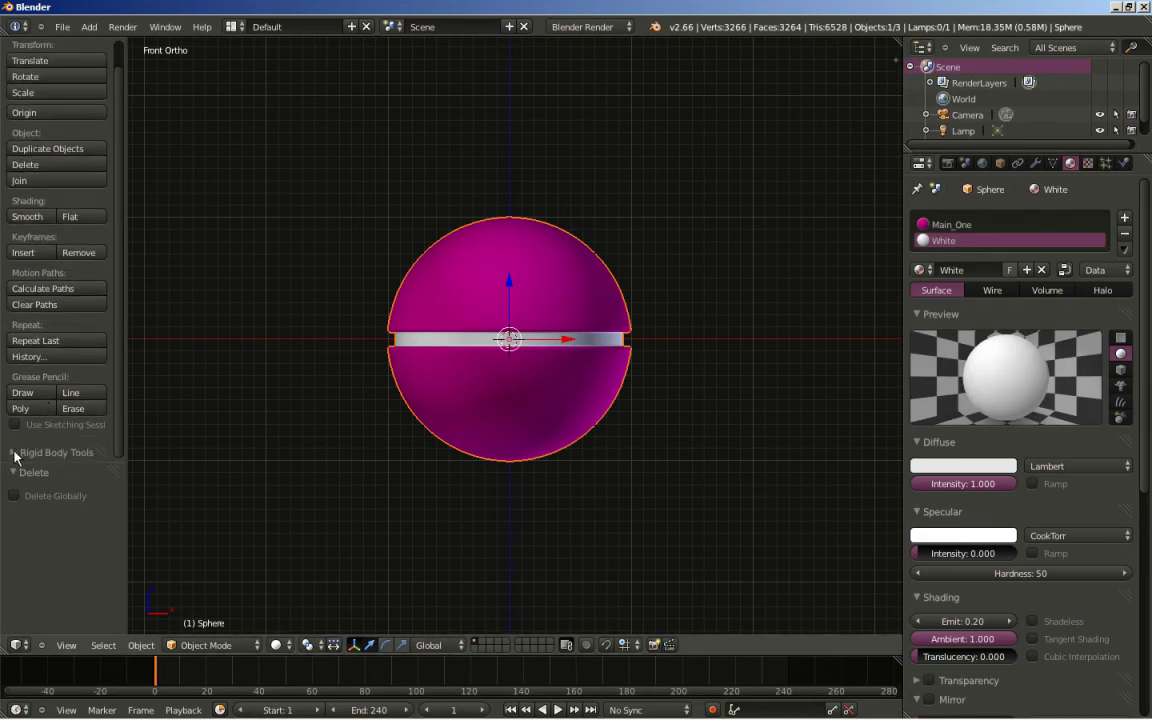
scroll(57, 395, "down", 2)
left_click(57, 395)
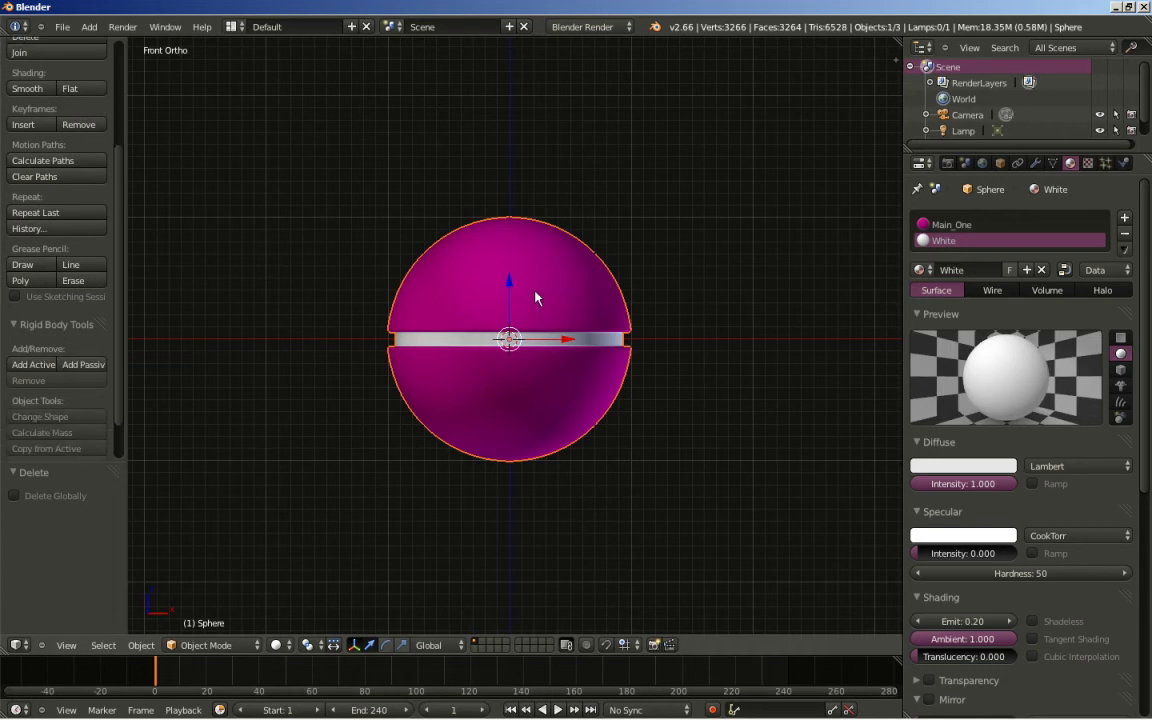
left_click(33, 364)
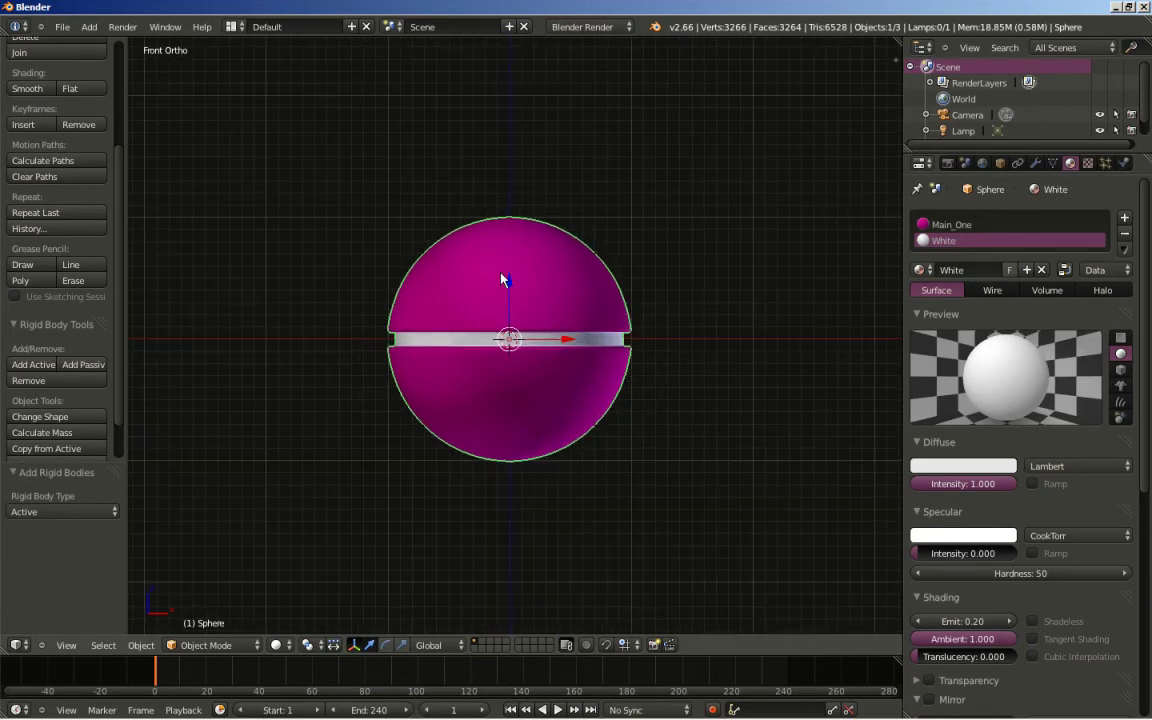
- Duplicate the rigid-body sphere and place the copy offset by 1.7 in X and 1.4 in Z
key("shift+d")
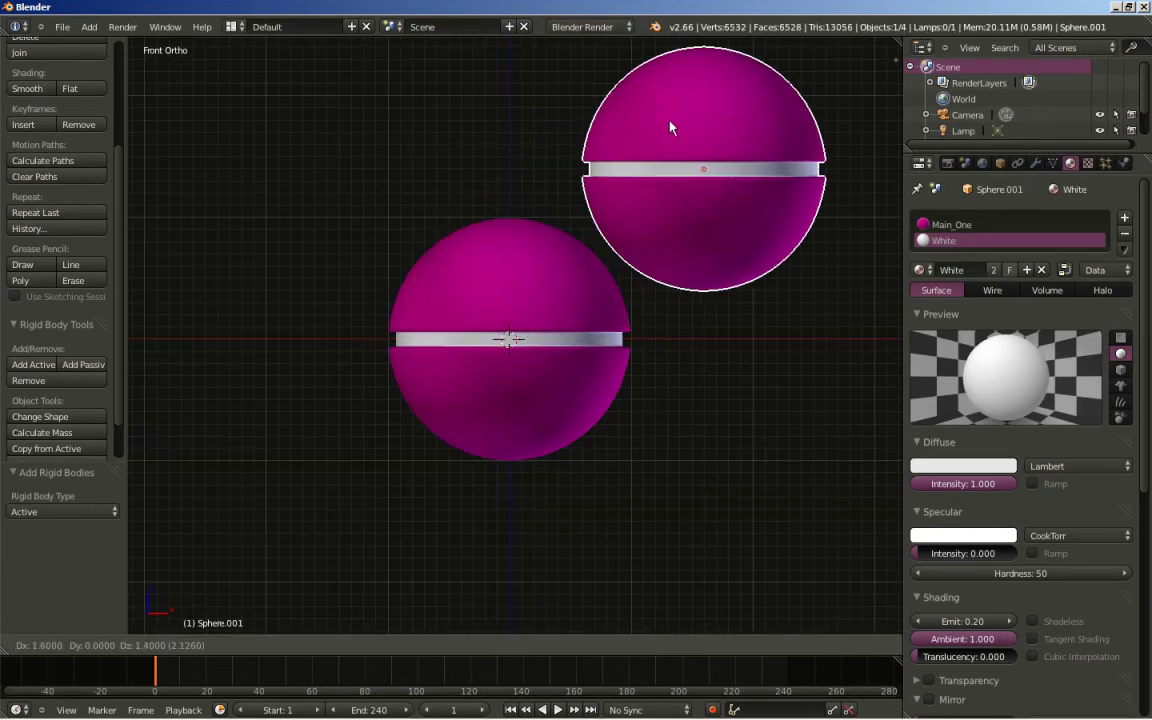
left_click(676, 122)
middle_click_drag(684, 126, 626, 232)
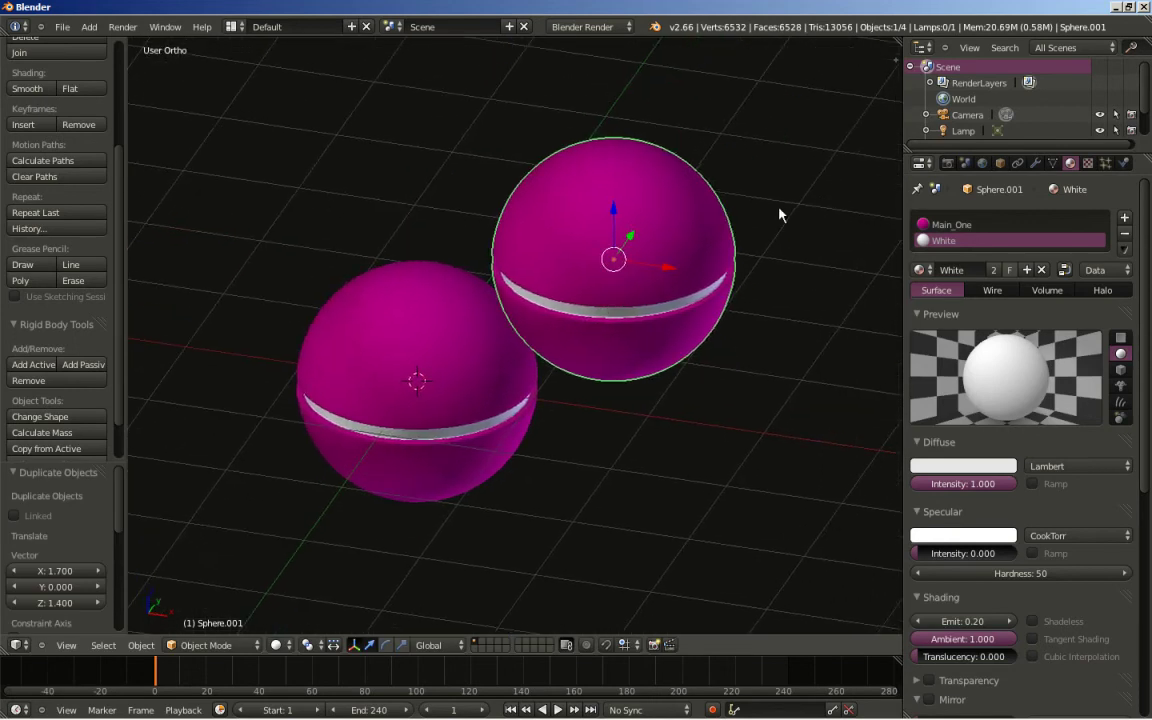
- Make the duplicate sphere's Main_One material a single-user copy and rename it Main_Two
left_click(950, 226)
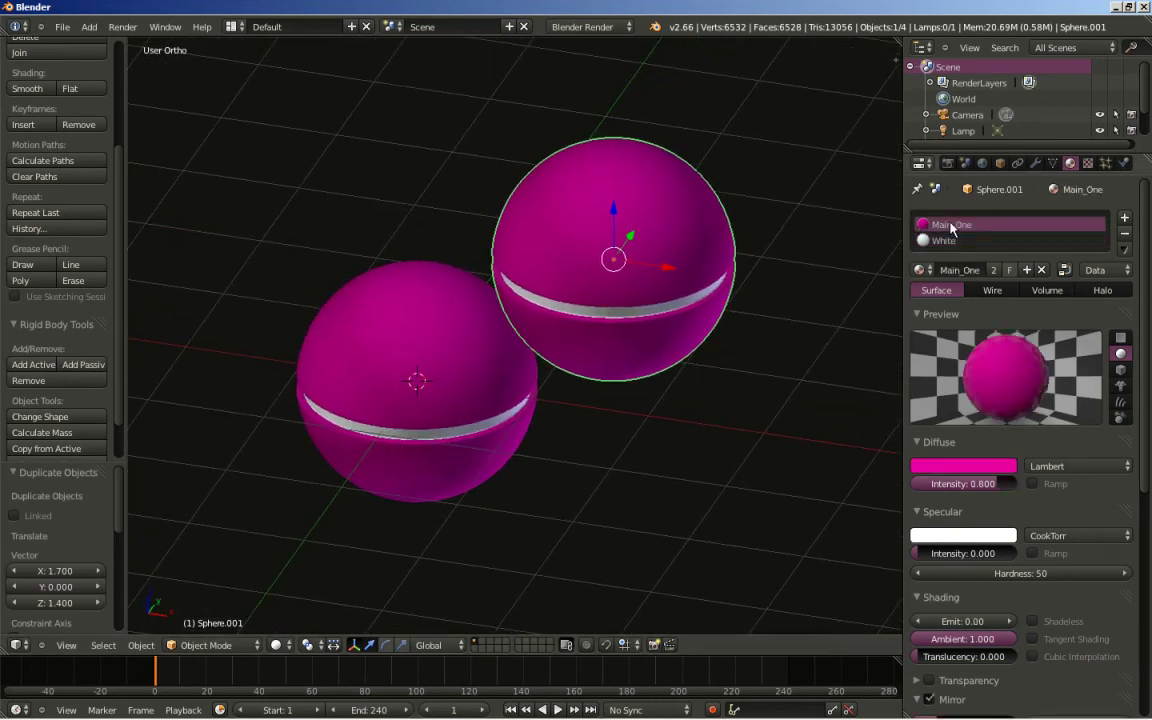
left_click(995, 271)
left_click(965, 271)
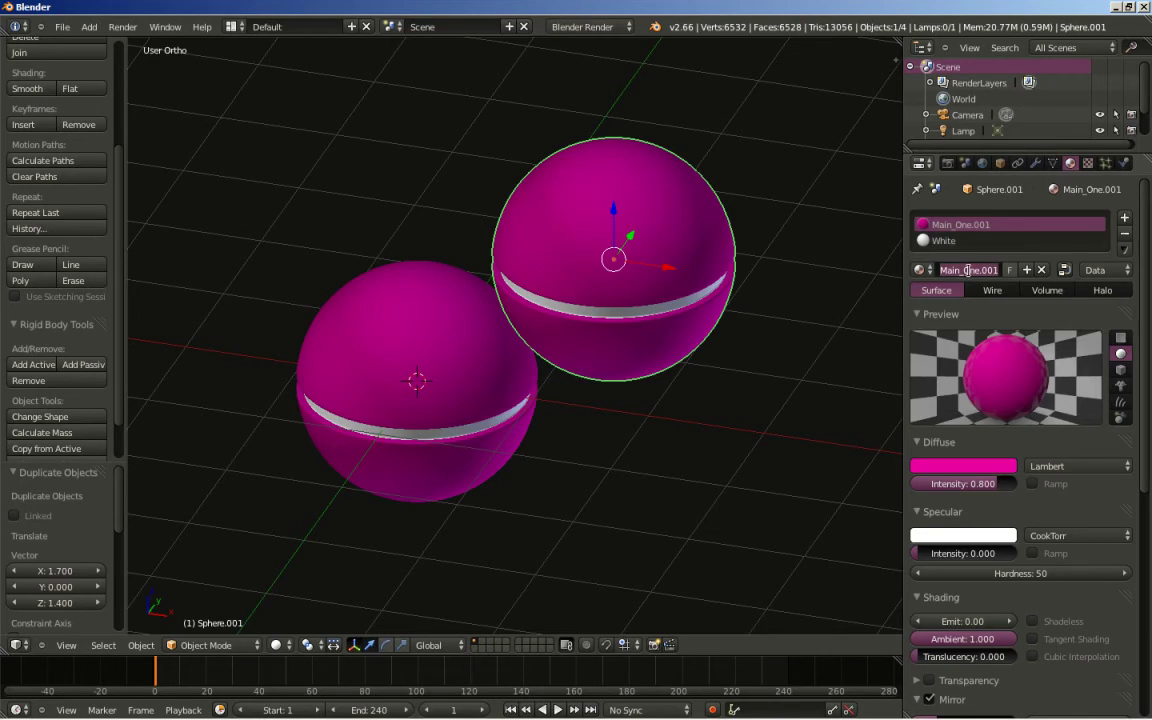
type("Main_Two")
key("Return")
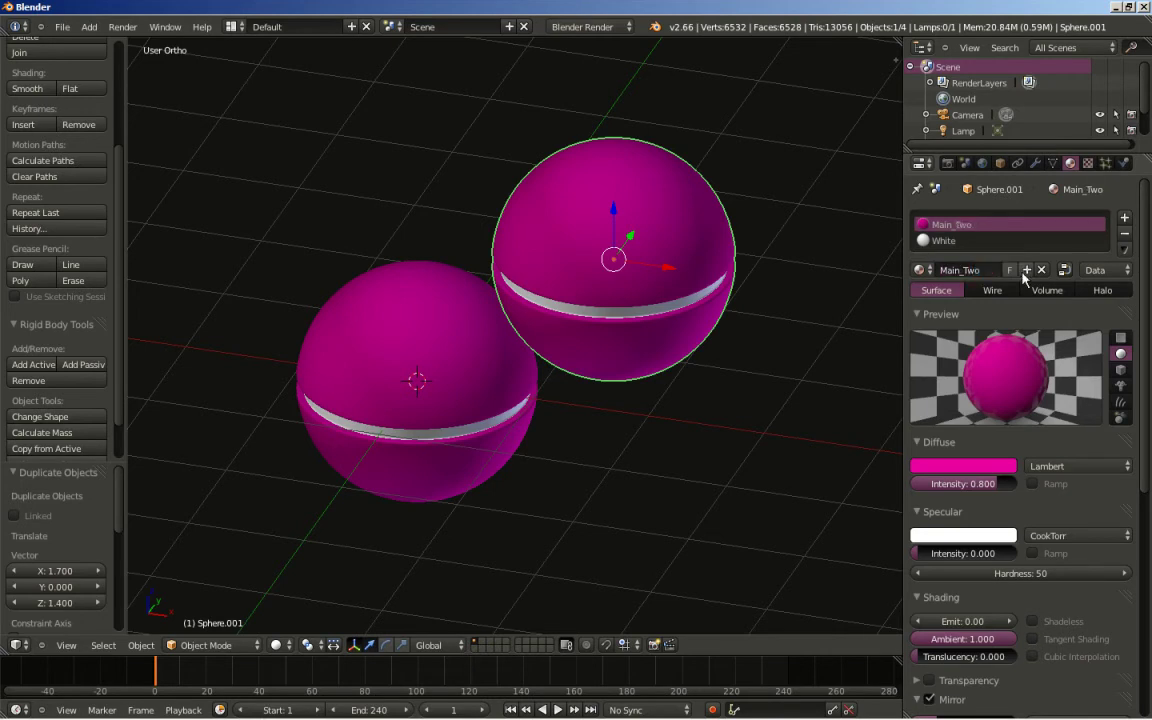
- Change Main_Two's diffuse color to a bright yellow-green
left_click(955, 466)
left_click(898, 323)
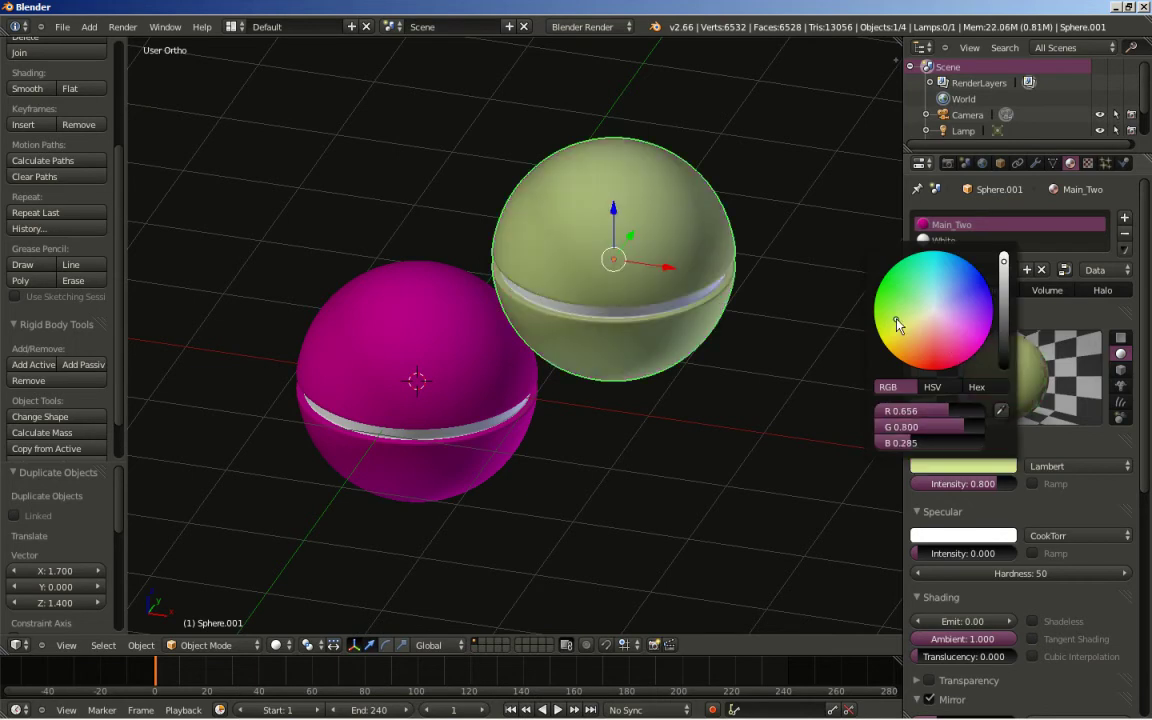
left_click_drag(897, 321, 882, 333)
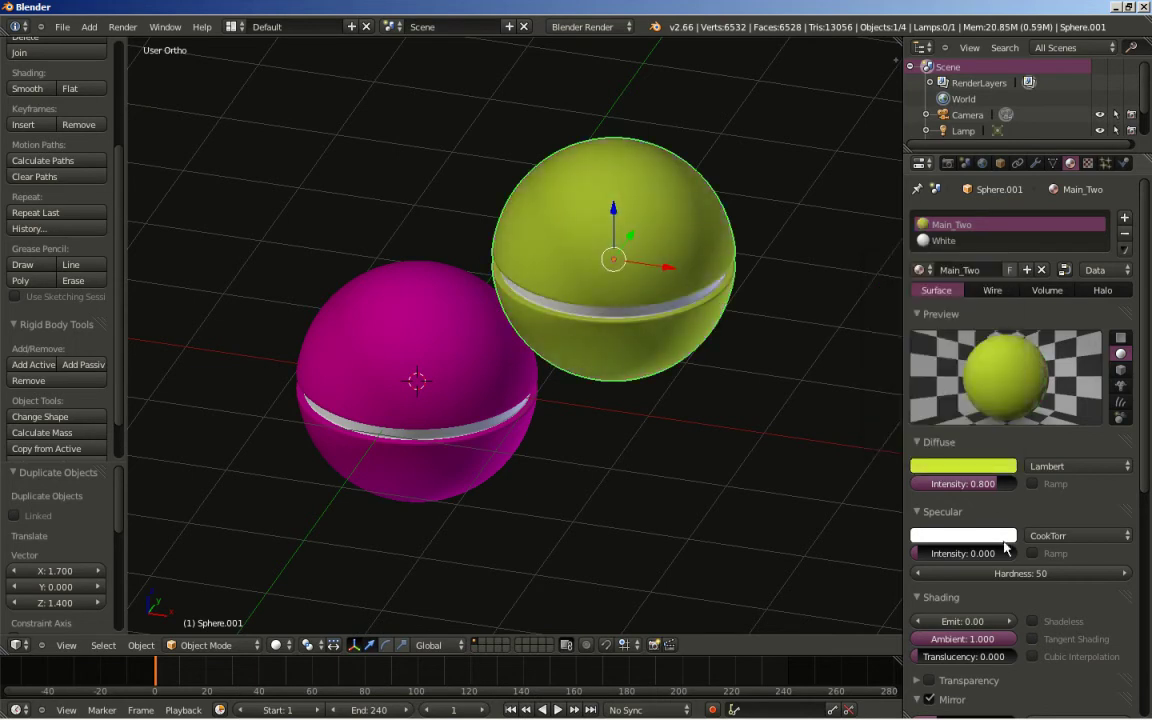
middle_click_drag(563, 406, 586, 399)
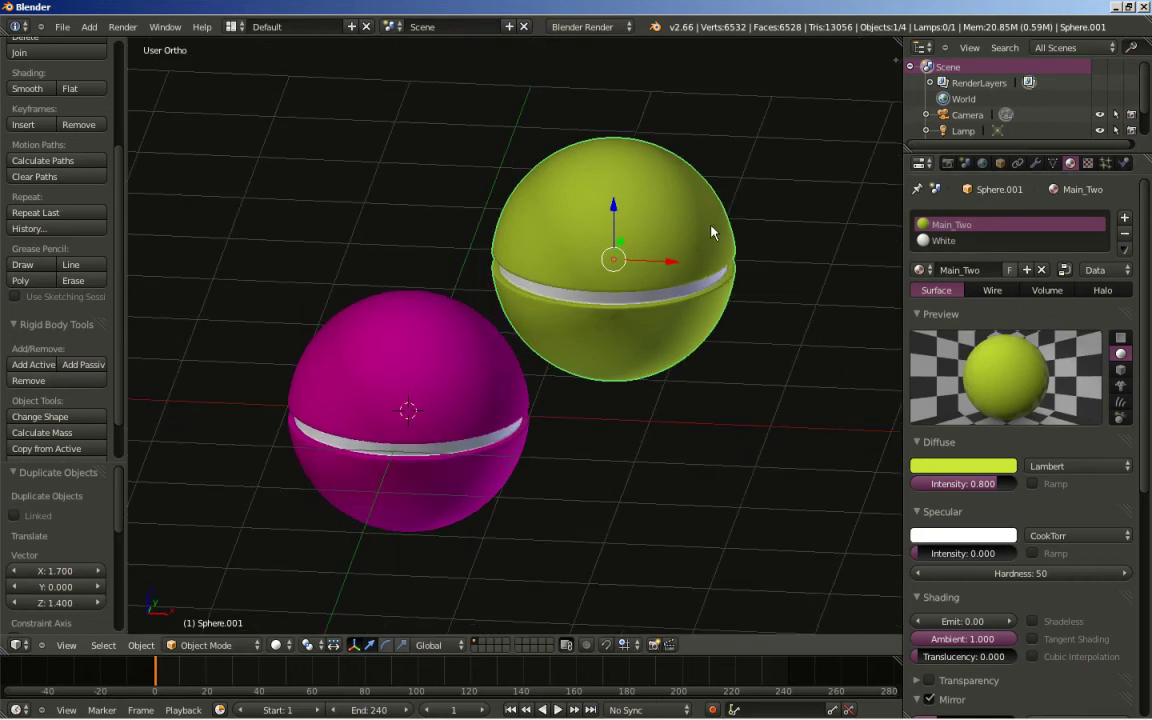
- Align the camera to a front view framing the magenta and yellow-green spheres
scroll(50, 357, "down", 2)
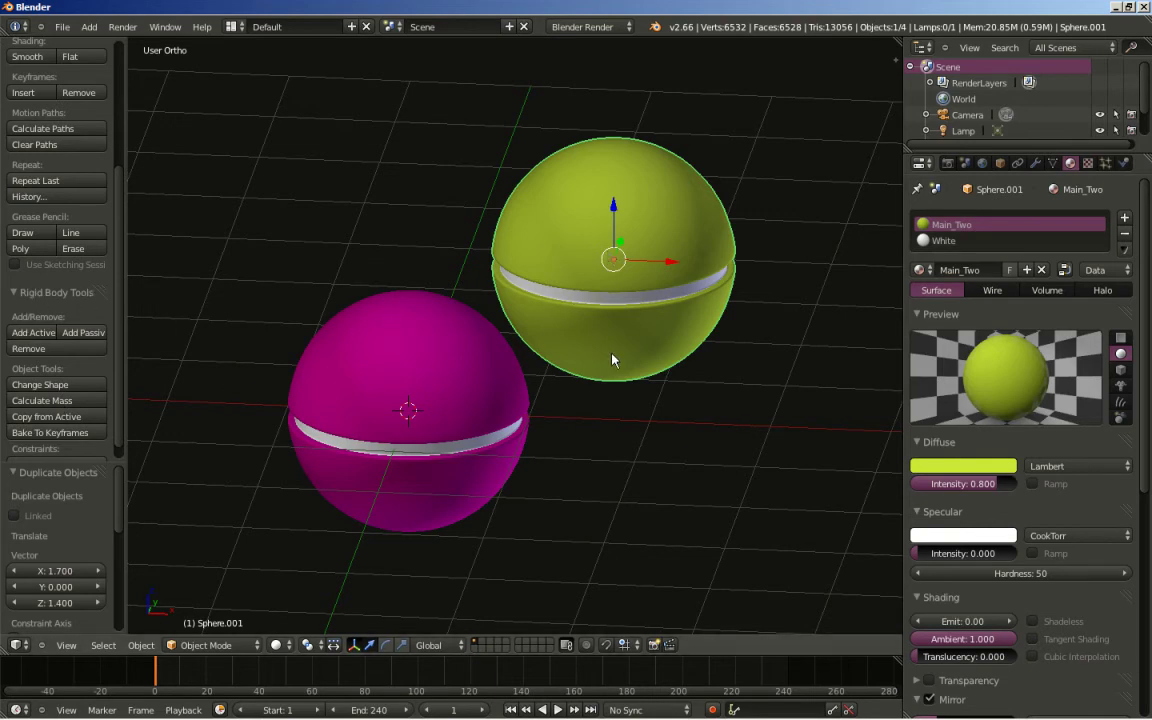
key("KP_1")
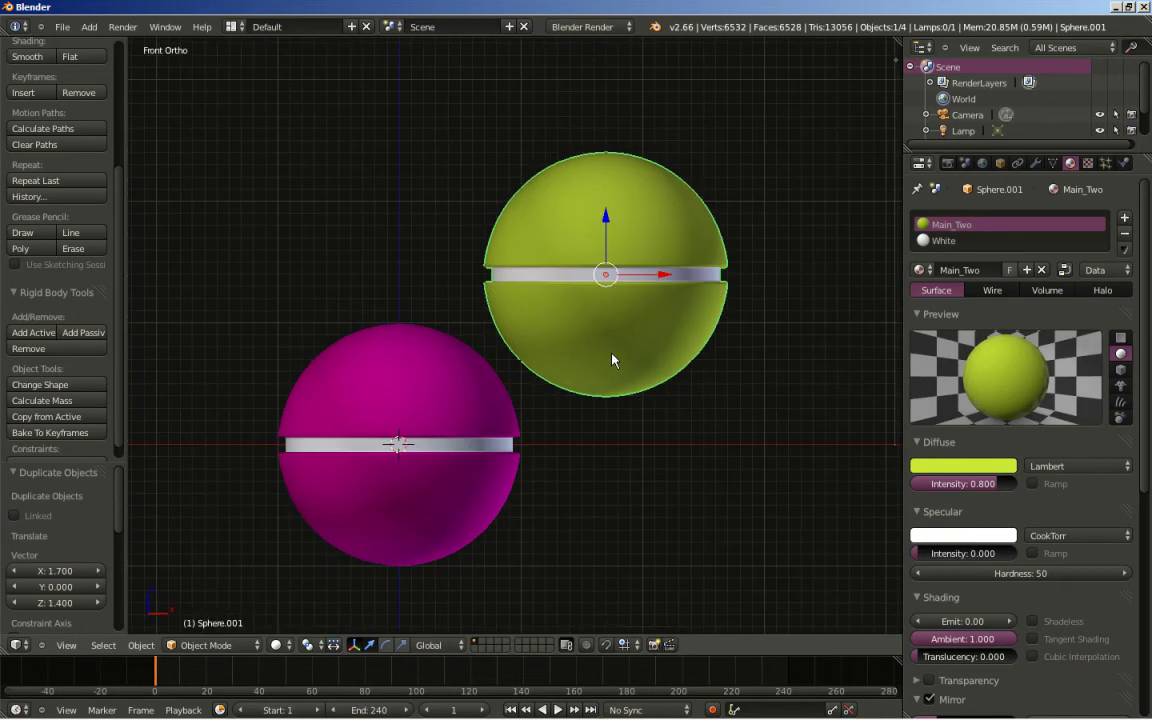
scroll(613, 360, "down", 6)
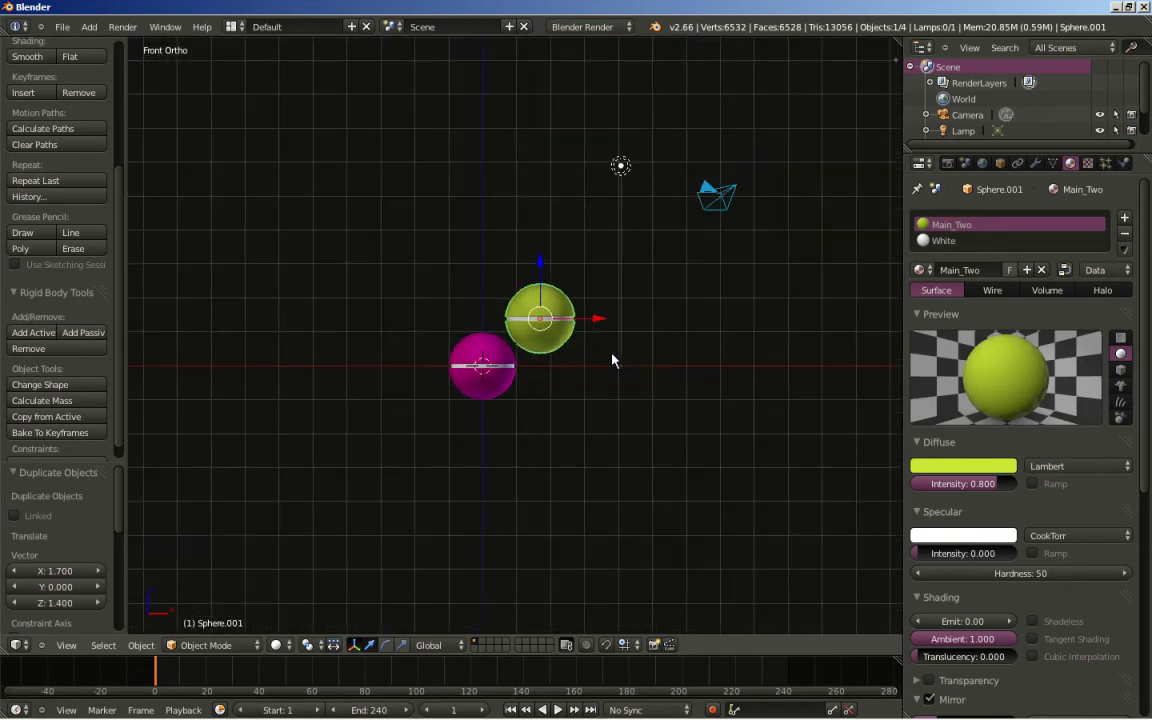
scroll(613, 360, "up", 2)
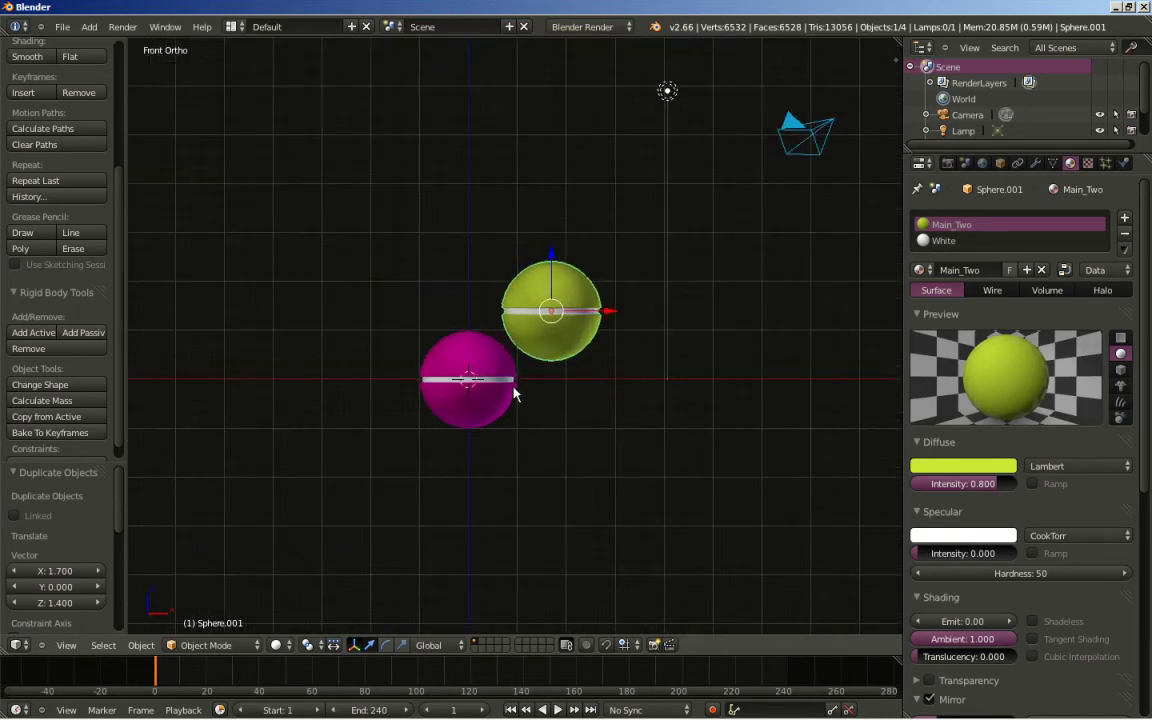
right_click(497, 358)
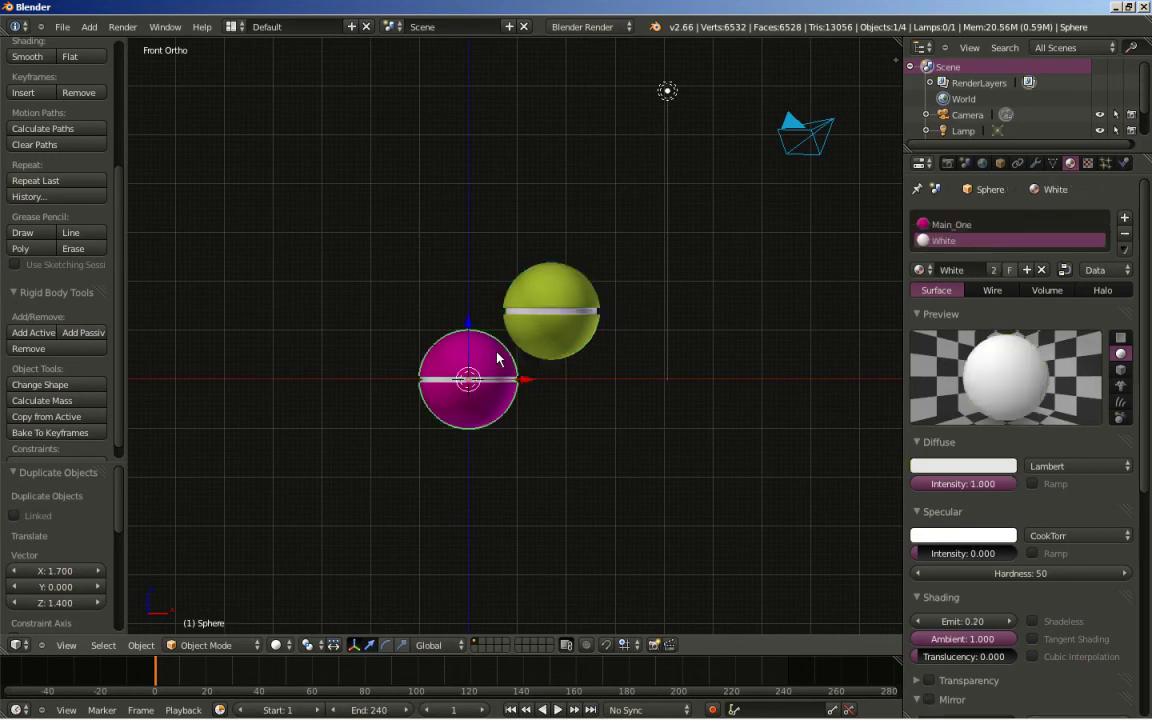
scroll(497, 358, "up", 6)
scroll(497, 358, "down", 8)
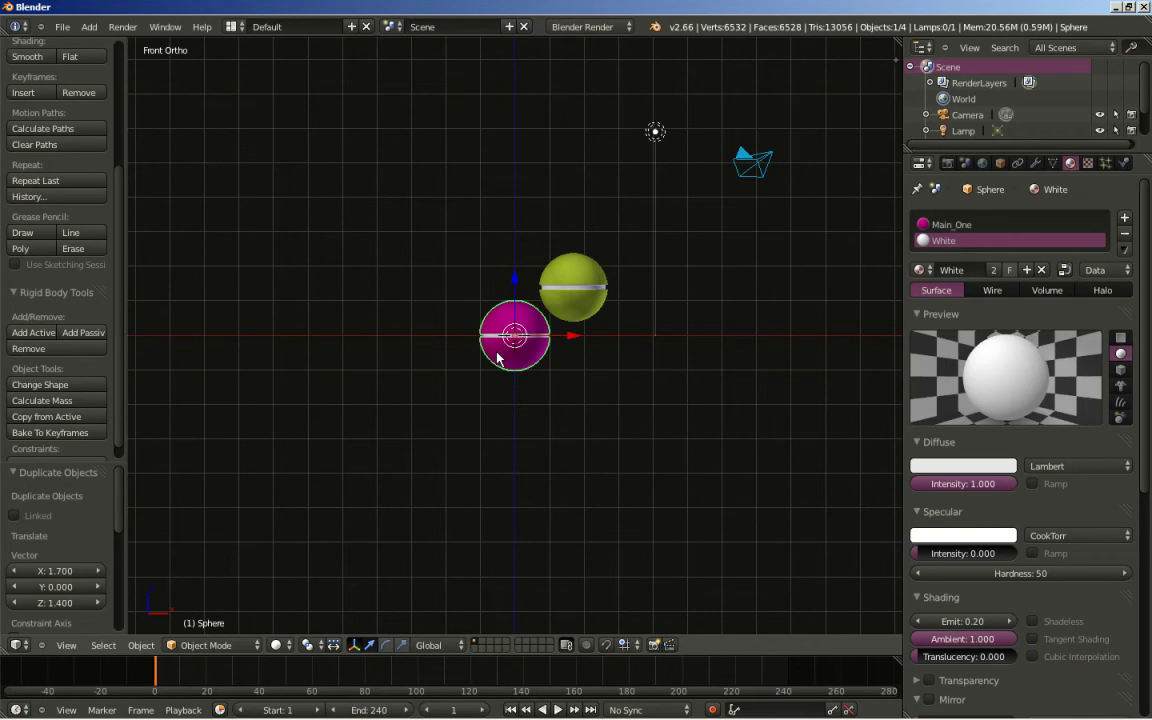
key("ctrl+alt+KP_0")
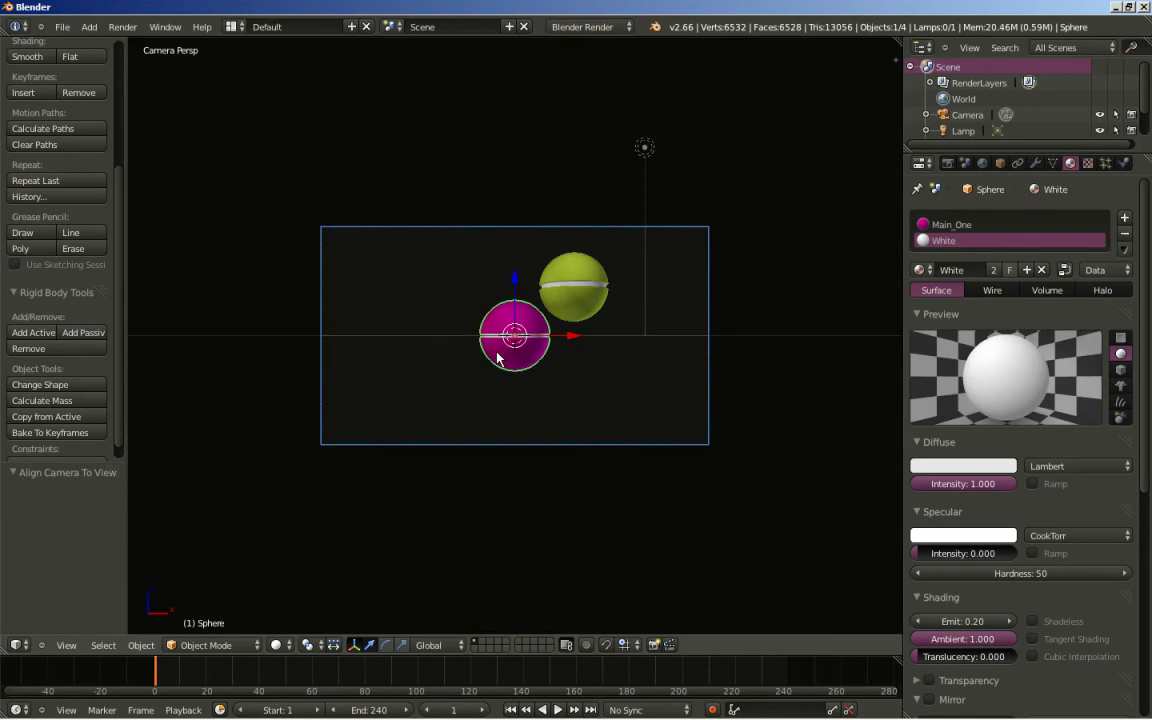
- Set the camera's location to X 0, Y -17 and Z 0
scroll(517, 405, "up", 3)
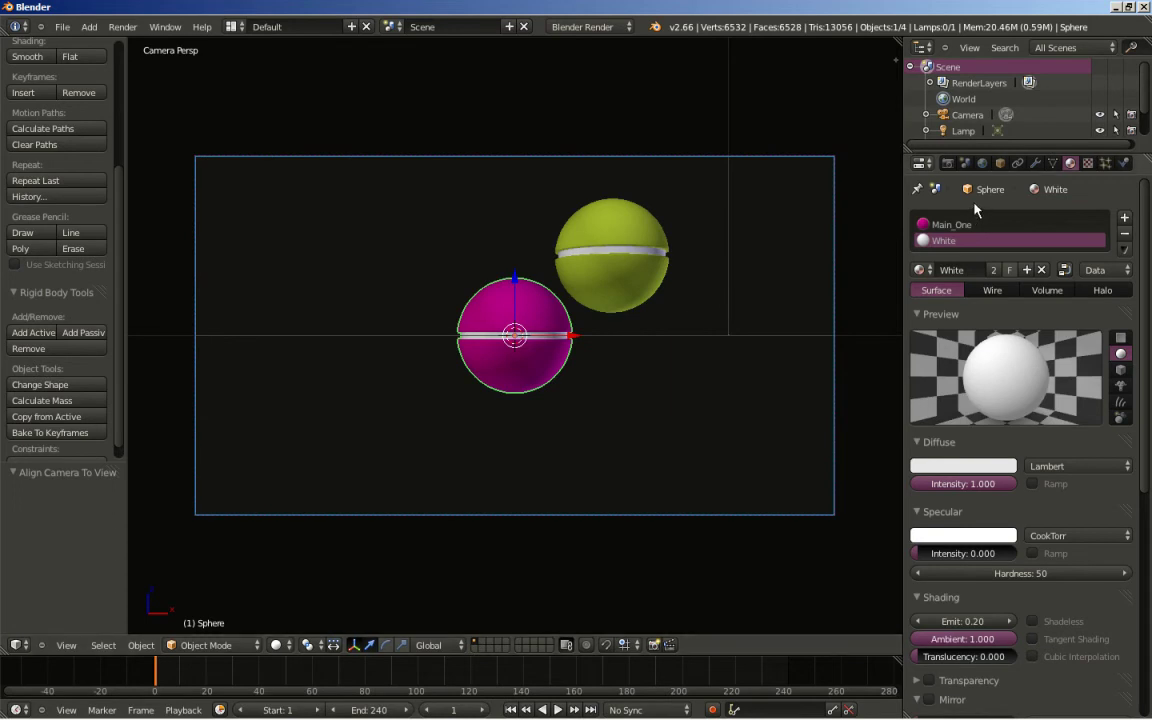
left_click(999, 164)
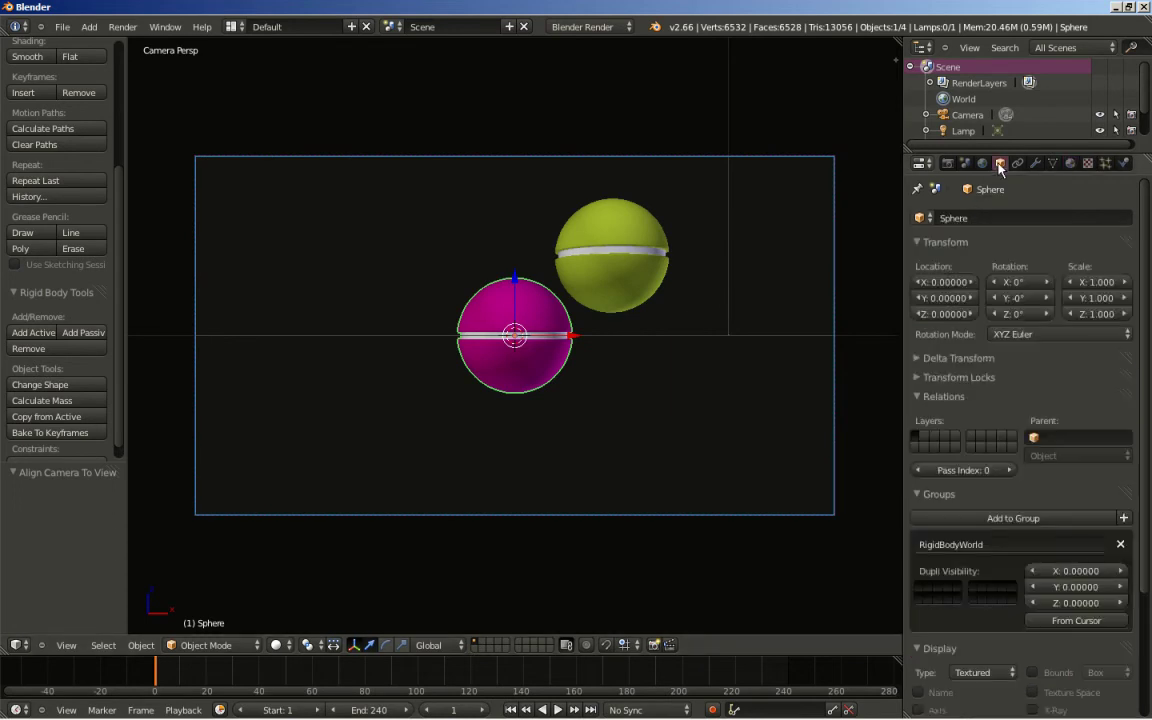
right_click(835, 175)
left_click(933, 283)
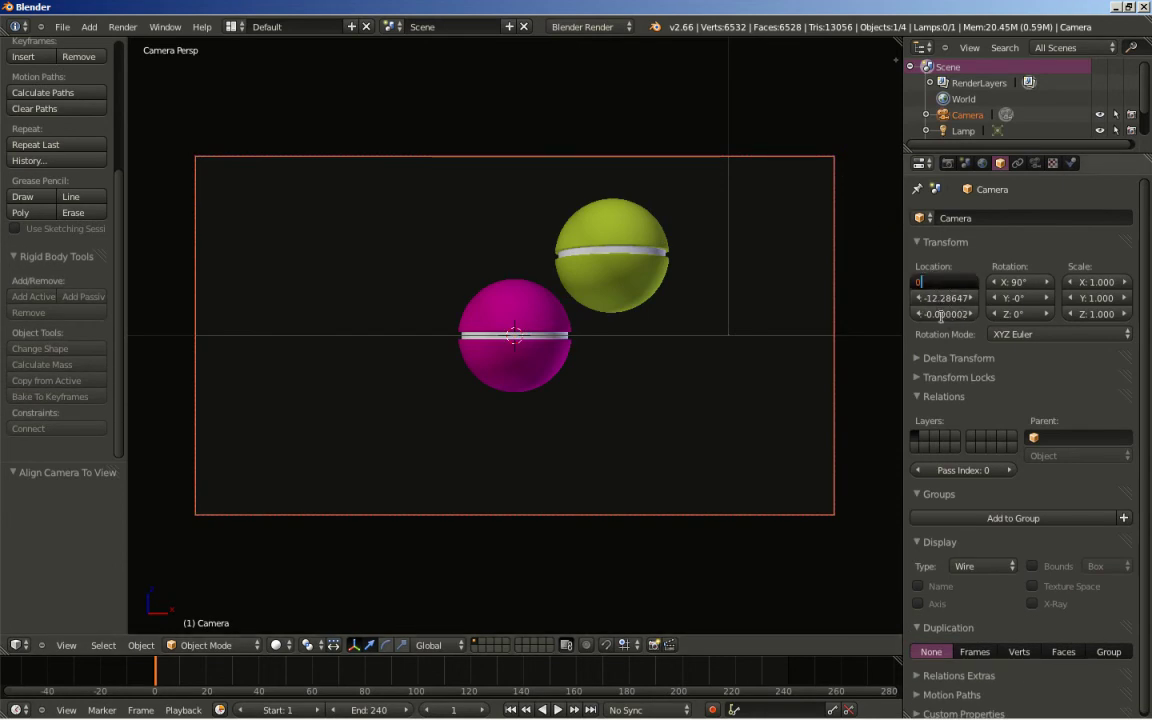
key("Return")
left_click(940, 315)
type("0")
key("Return")
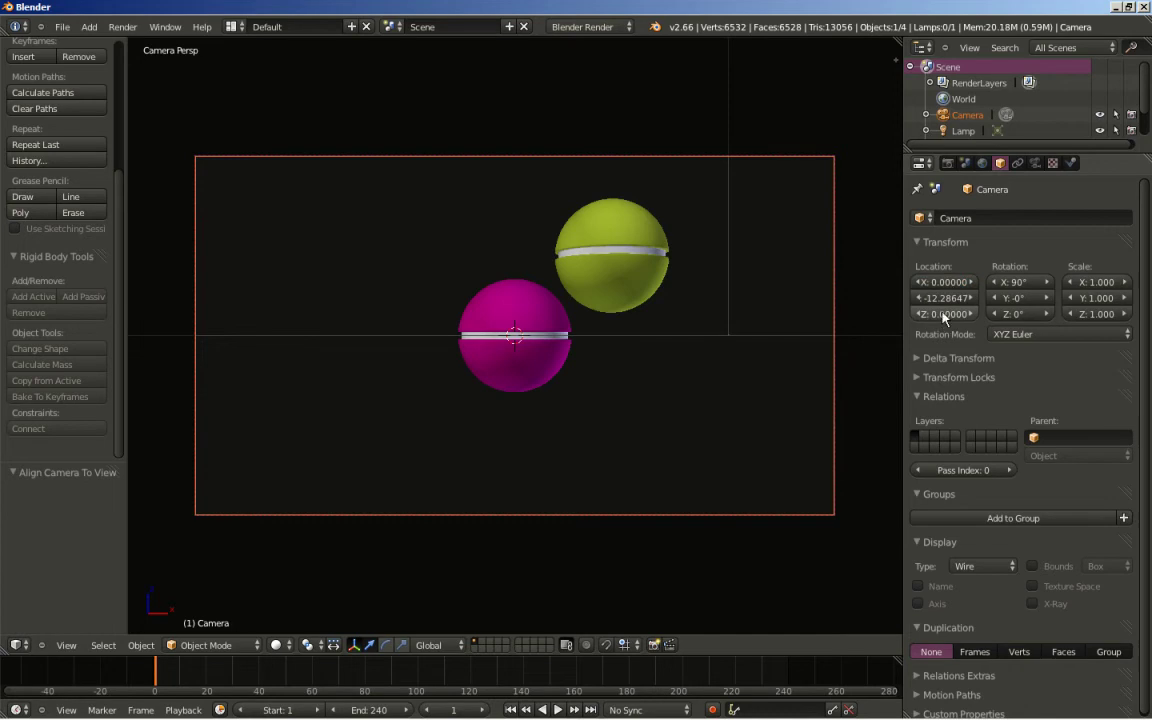
left_click(940, 298)
left_click_drag(940, 299, 924, 304)
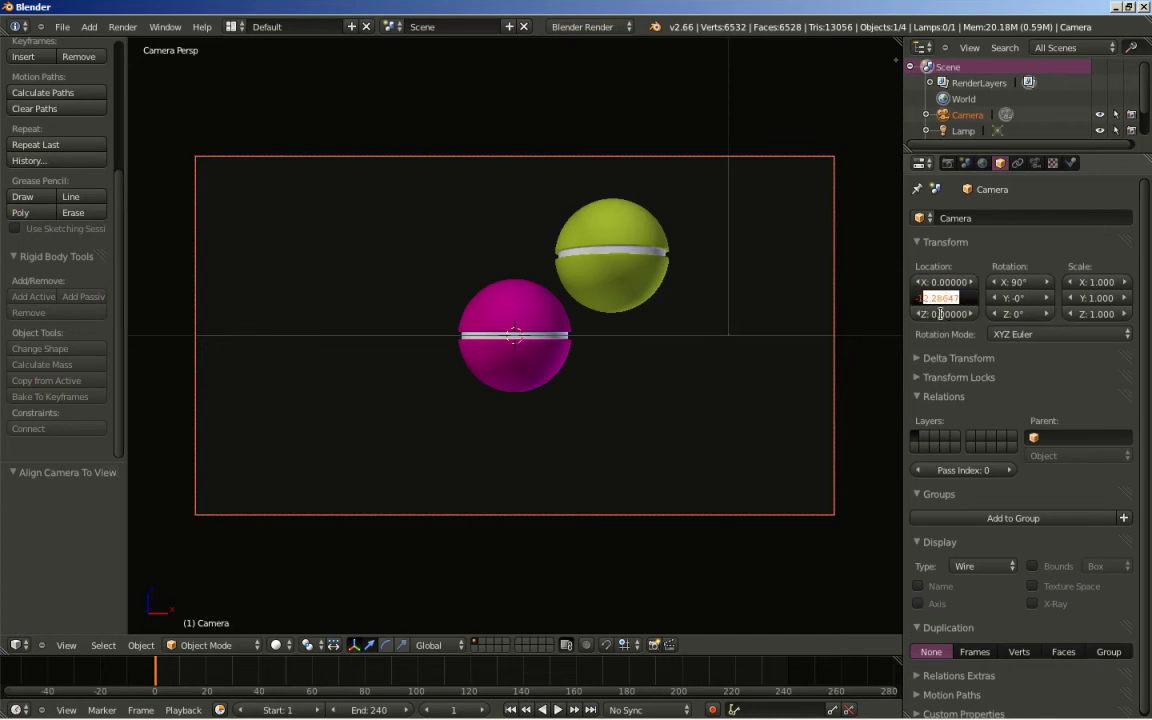
type("-17")
key("Return")
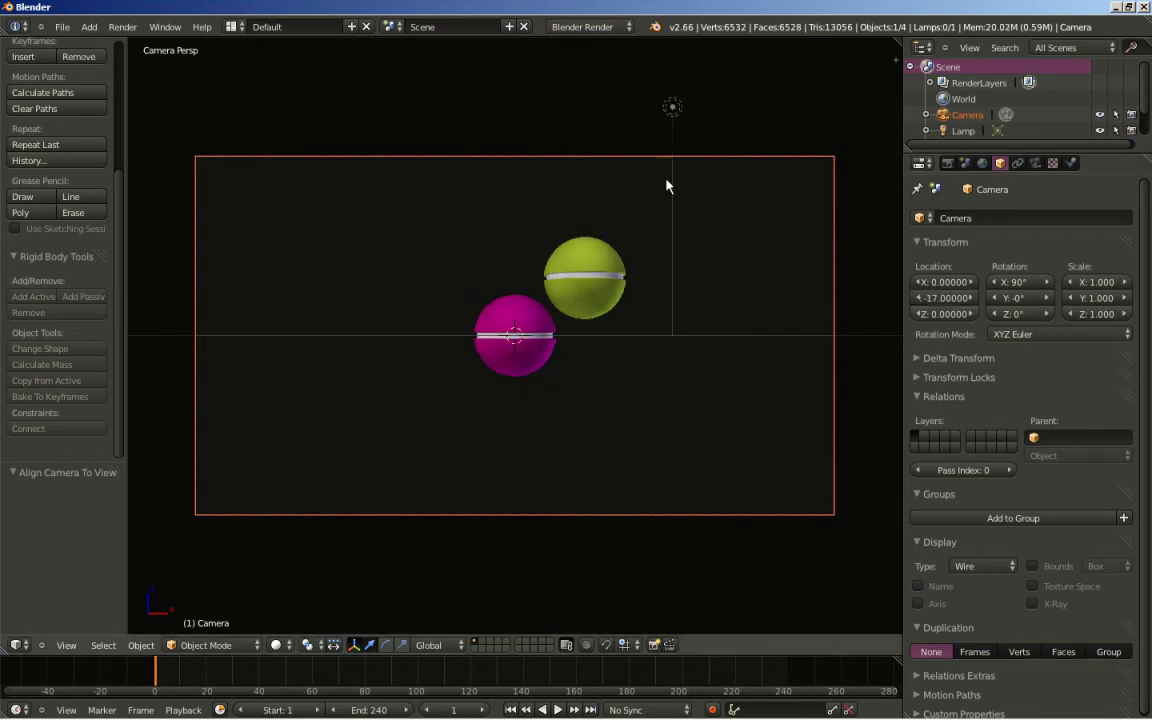
- Move the lamp 6 units in X and -13 units in Y, toward the camera
right_click(673, 108)
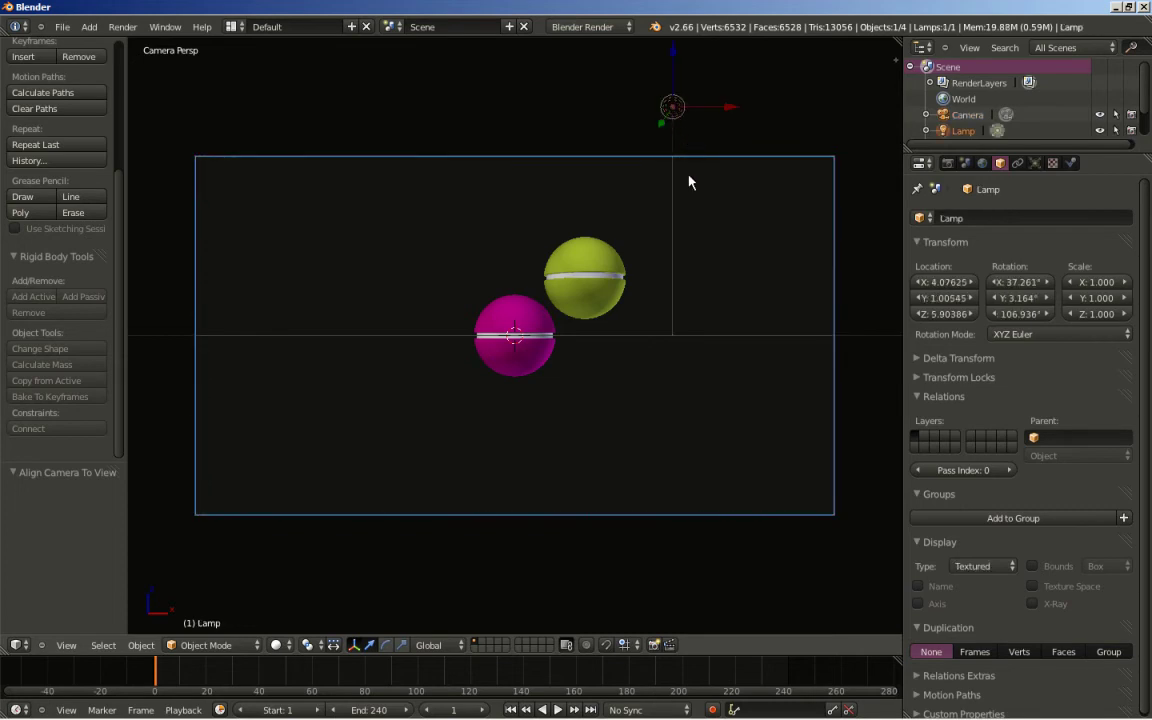
key("KP_7")
scroll(688, 182, "down", 5)
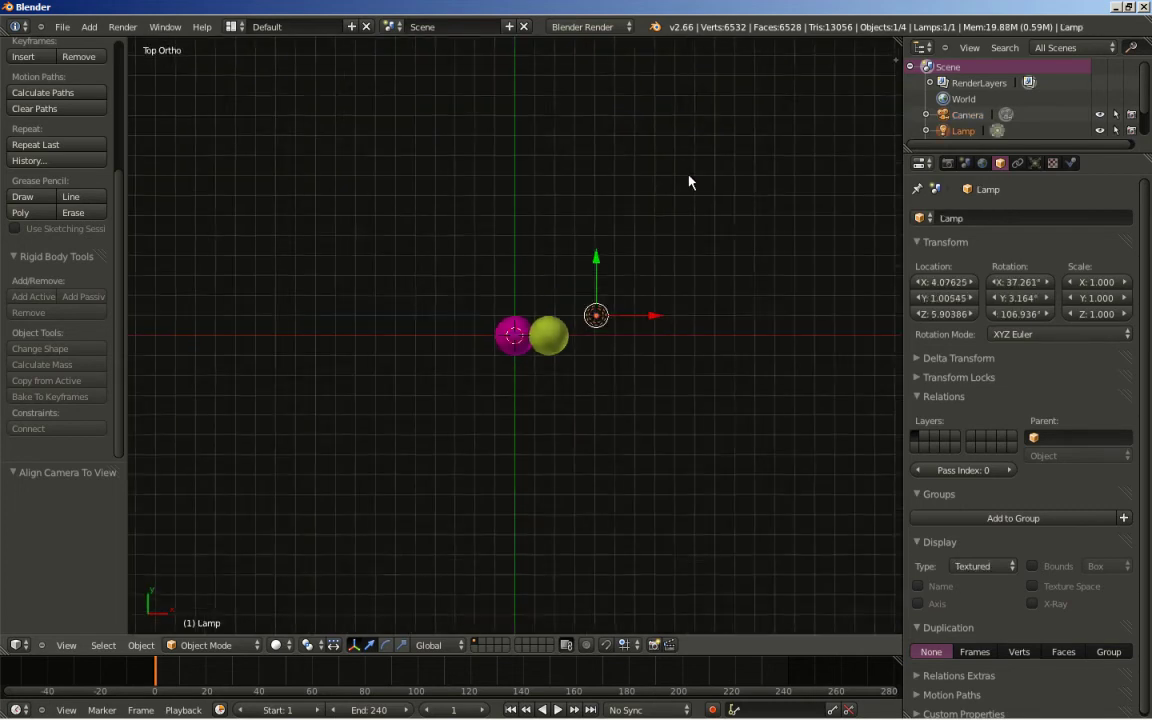
scroll(688, 182, "up", 1)
key("g")
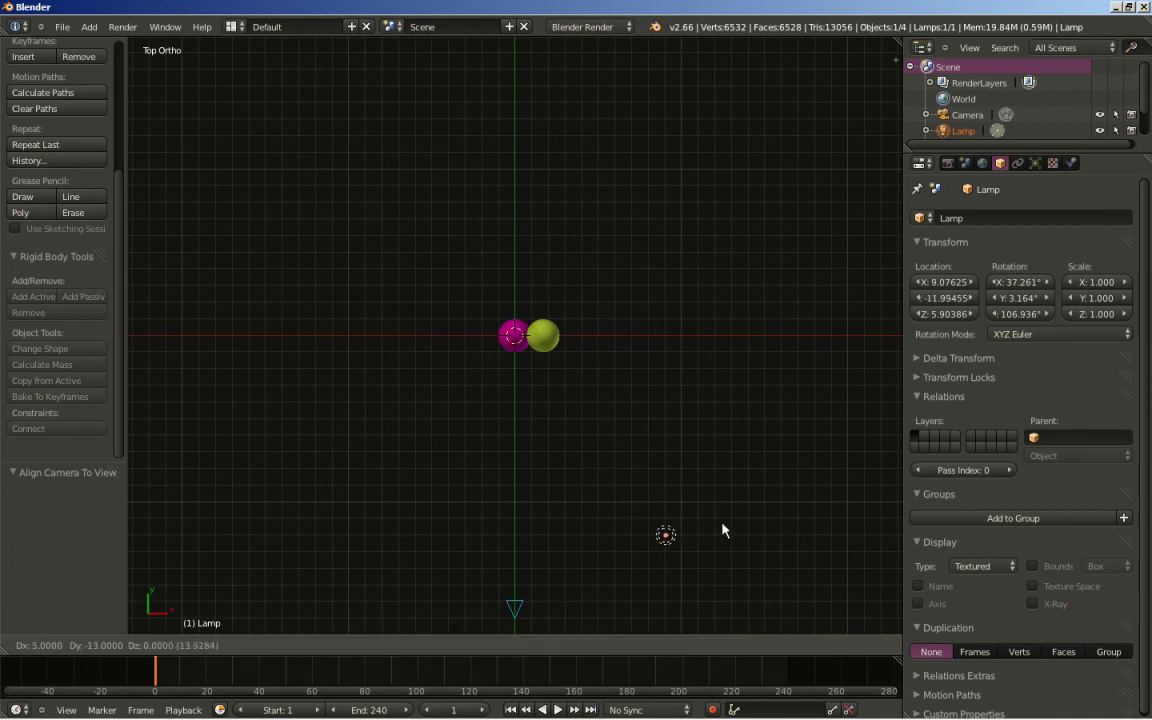
left_click(731, 531)
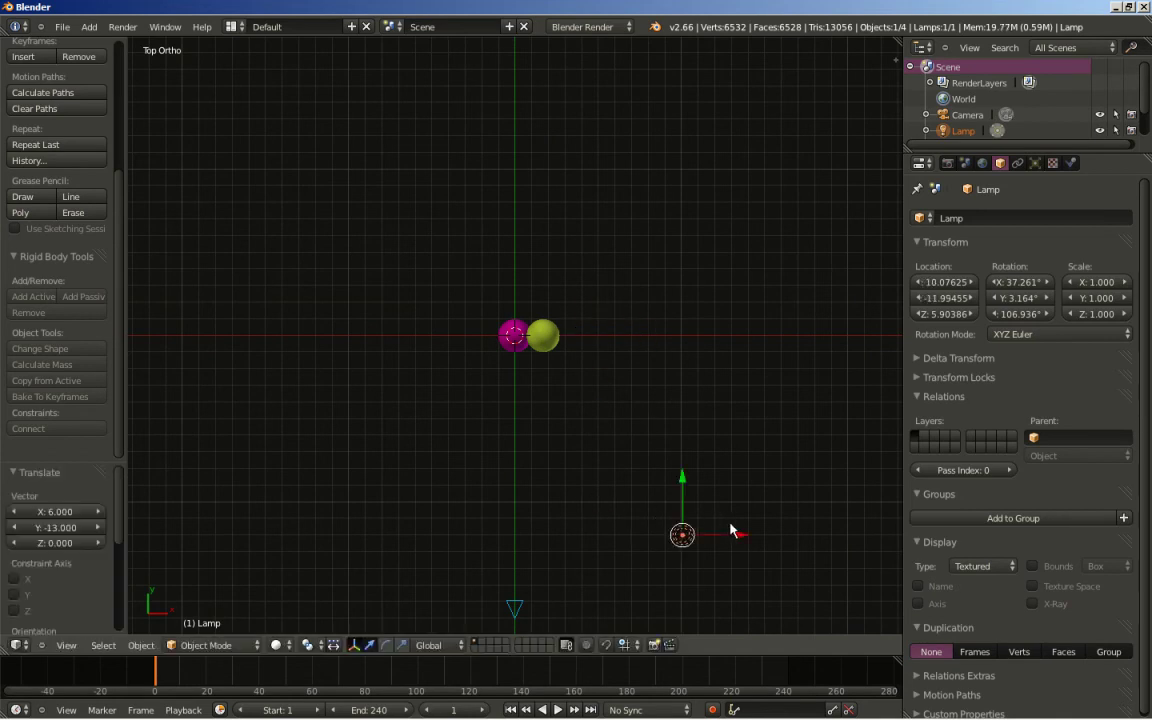
- Move the magenta and yellow-green spheres together 10 units along X, outside the camera frame
right_click(542, 342)
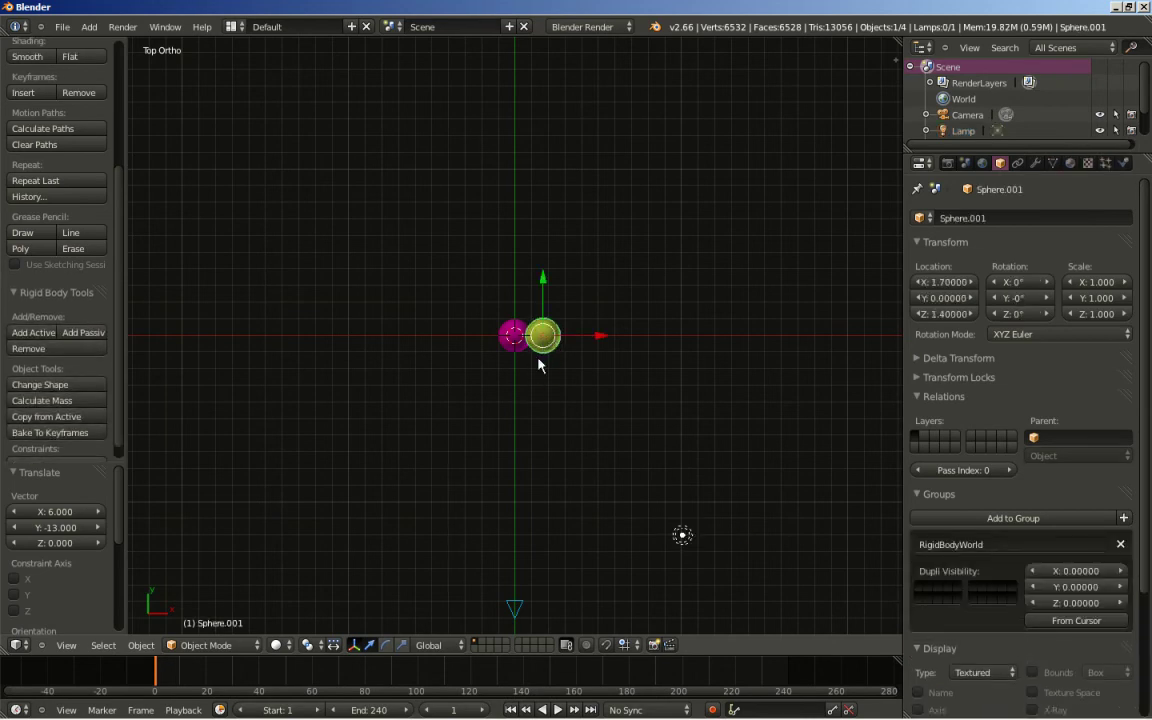
right_click(516, 352, "shift")
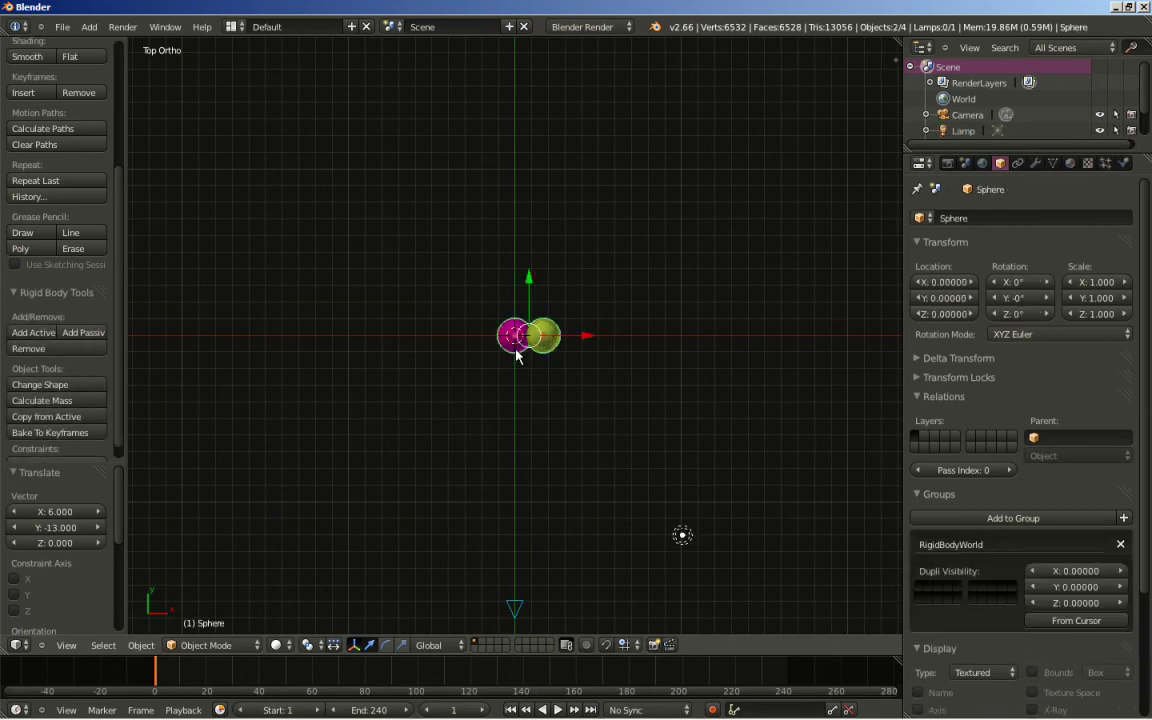
key("KP_1")
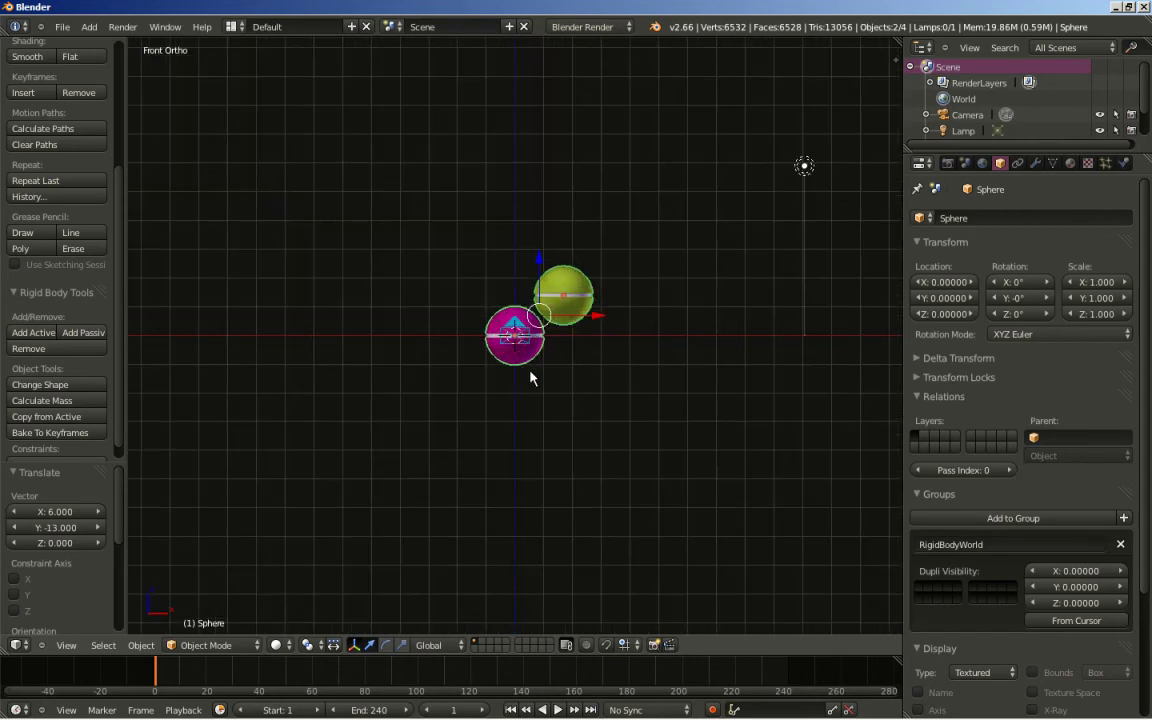
key("KP_0")
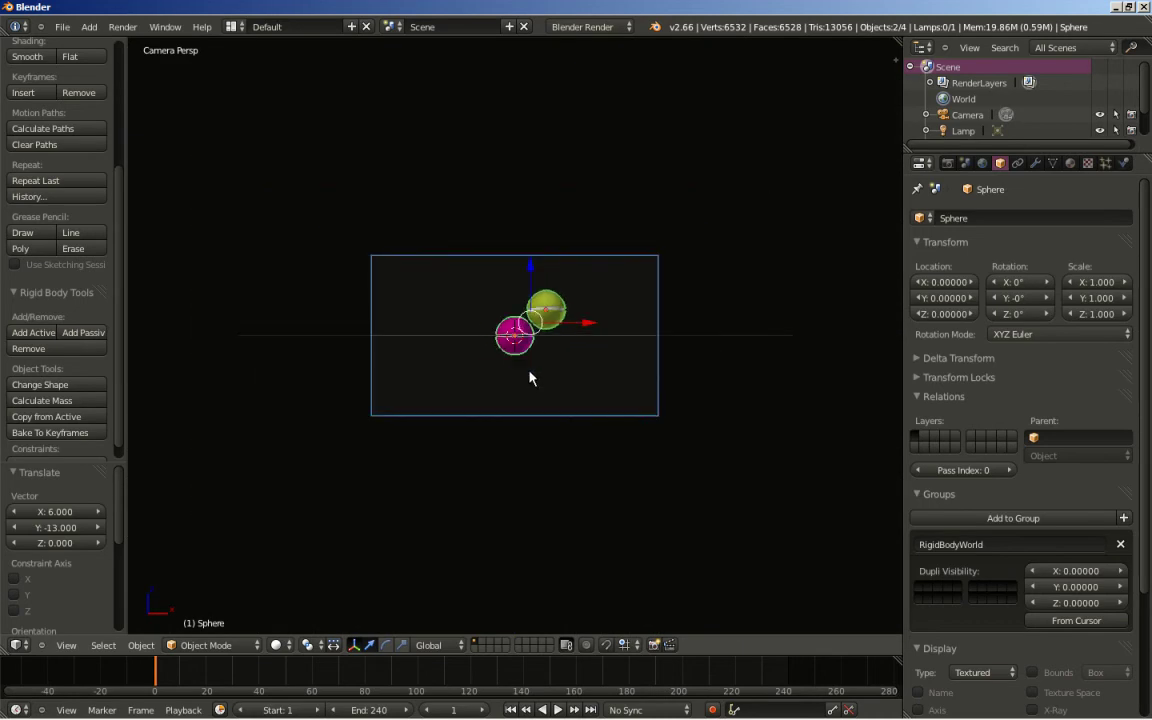
key("g")
key("x")
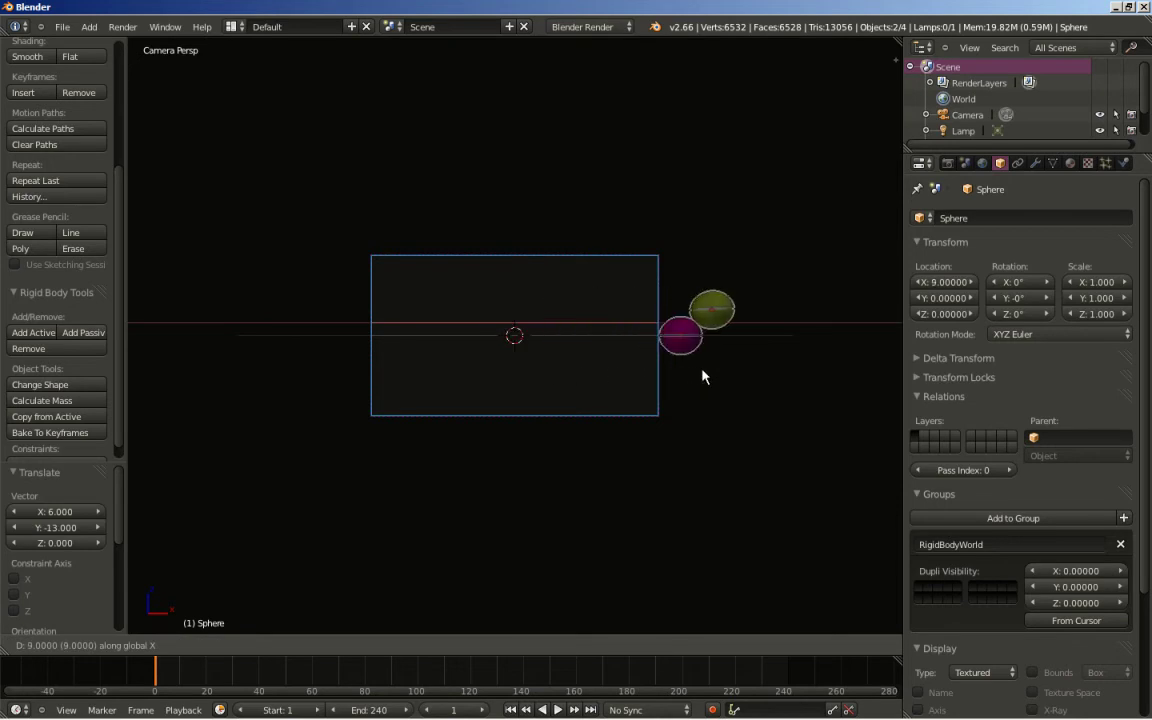
left_click(708, 375)
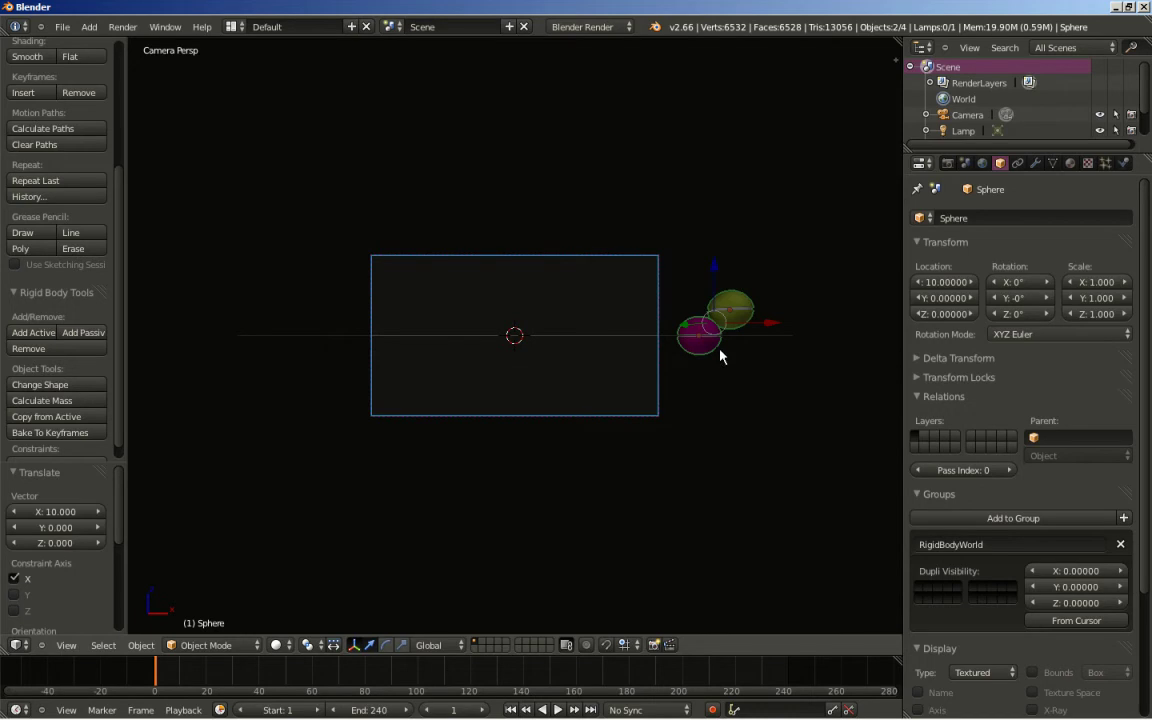
- Duplicate the sphere pair offset by X 2, Z -2, and duplicate that copy offset by X -1, Z 6
key("shift+d")
left_click(757, 387)
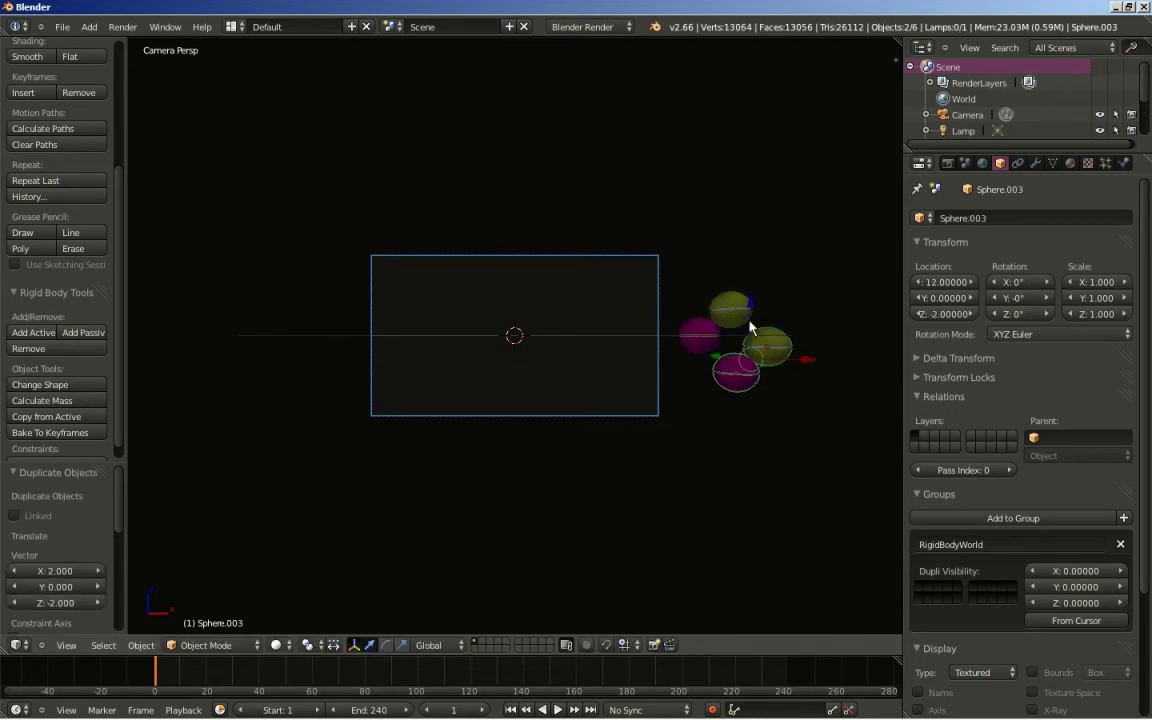
key("shift+d")
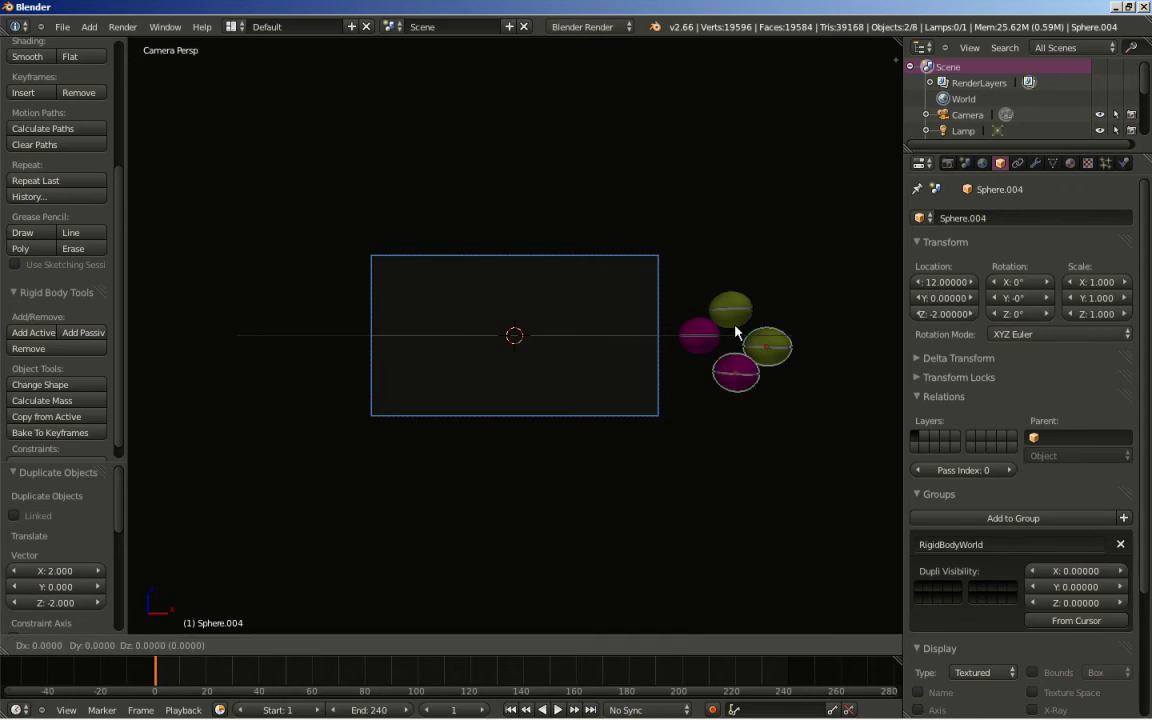
left_click(712, 220)
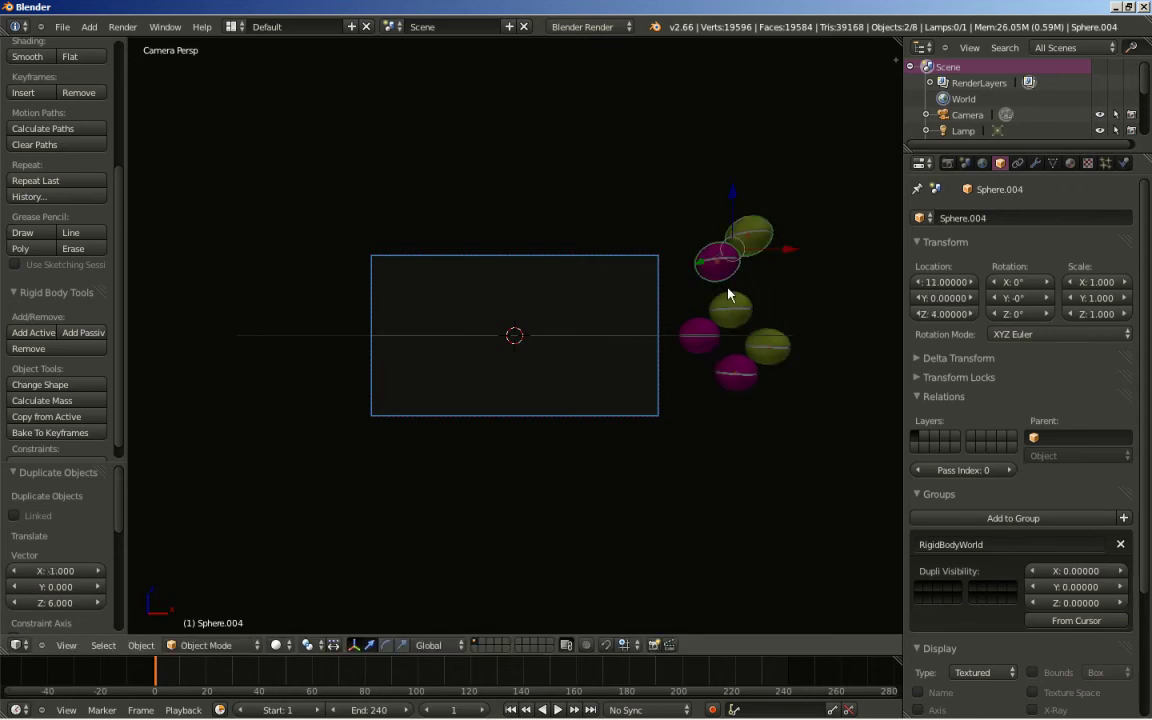
- Move the newest sphere pair 2 units in Y
key("KP_7")
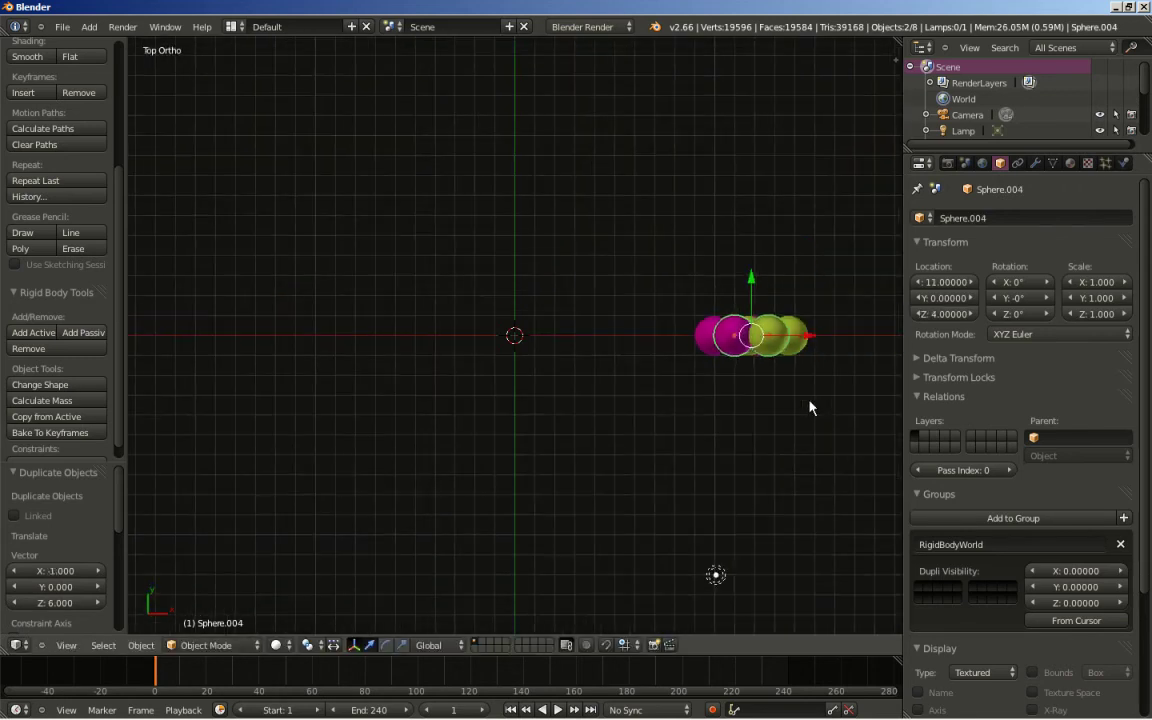
key("g")
left_click(796, 337)
- Move the two yellow-green spheres of the first two pairs by -1 in X and -2 in Y
right_click(792, 343)
right_click(758, 345, "shift")
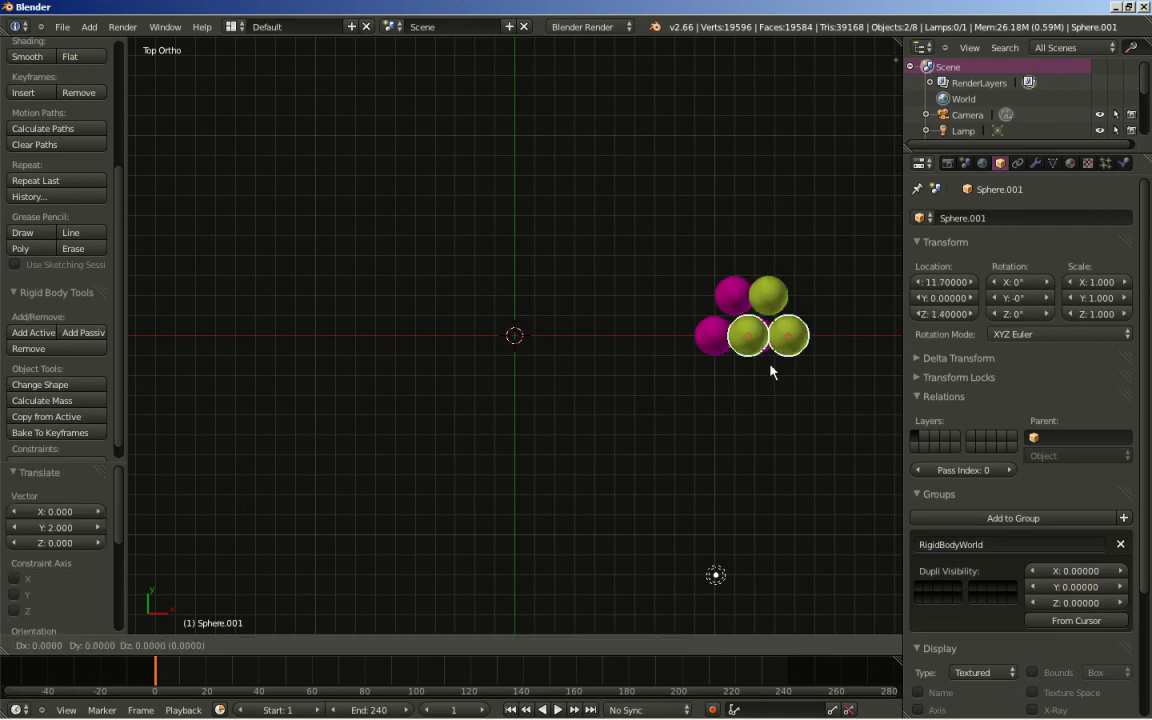
key("g")
left_click(756, 413)
- Duplicate all six spheres and place the copies offset by 5 in X and 1 in Z
middle_click_drag(738, 453, 733, 303)
key("KP_1")
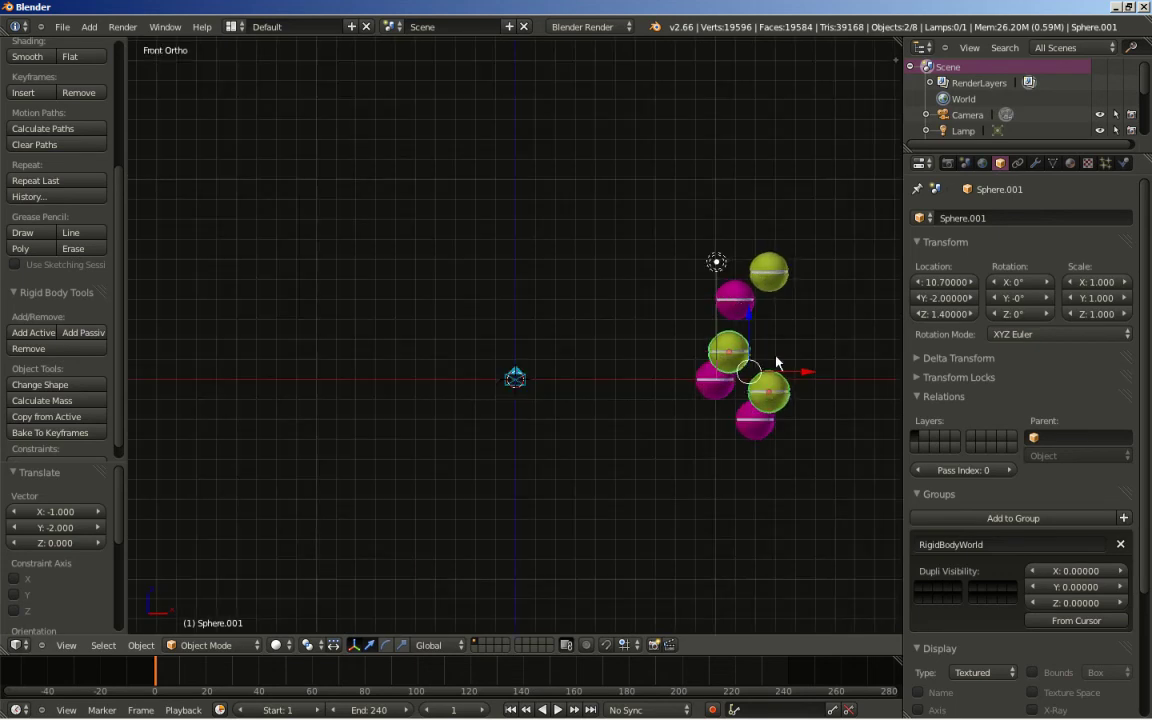
right_click(764, 287)
right_click(735, 300, "shift")
right_click(728, 352, "shift")
right_click(728, 388, "shift")
right_click(755, 425, "shift")
right_click(769, 395, "shift")
key("shift+d")
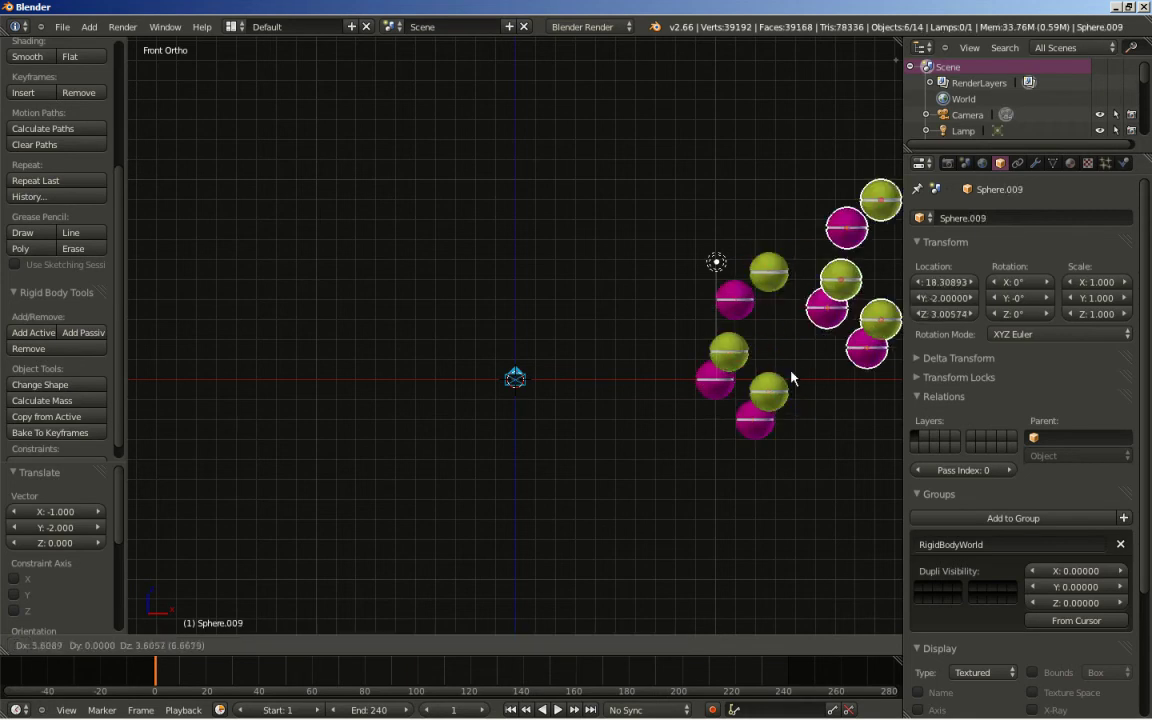
left_click(765, 433)
- Rotate the six copied spheres by -40° in the front view and move them 1 in X and -1 in Z
middle_click_drag(764, 450, 553, 496, "shift")
key("r")
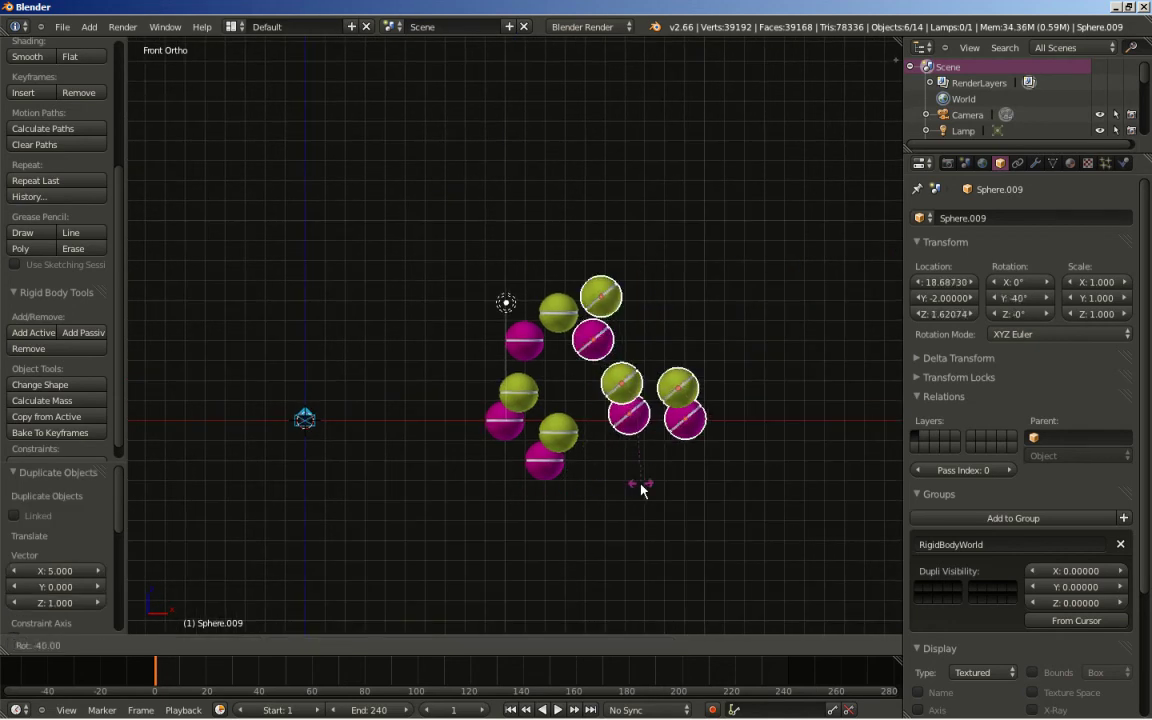
left_click(645, 488)
key("g")
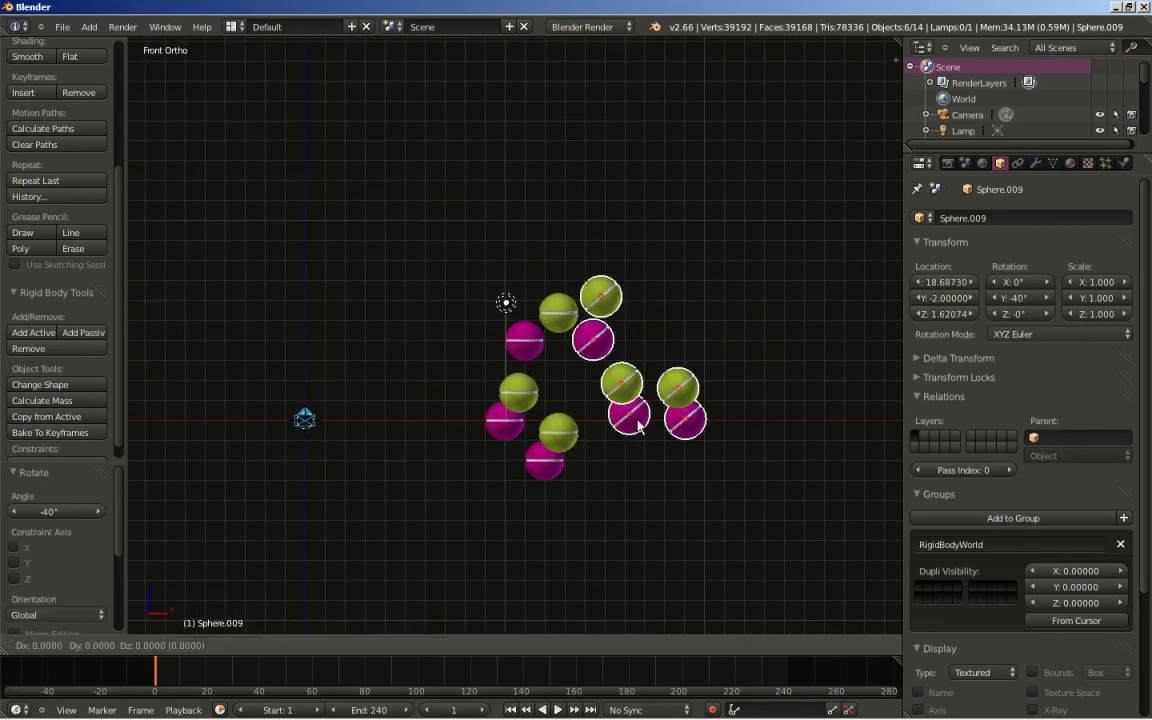
left_click(662, 444)
- Move the six copied spheres by -1 in X and 3 in Y
middle_click_drag(662, 444, 589, 401)
key("KP_7")
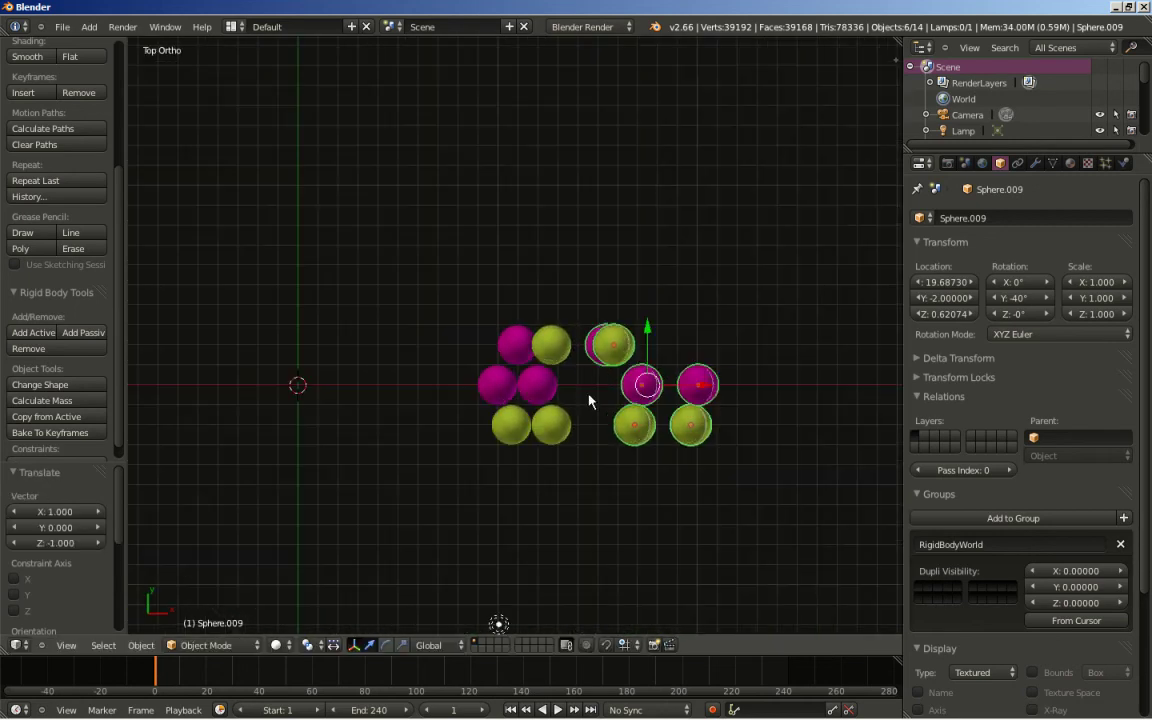
key("g")
left_click(548, 337)
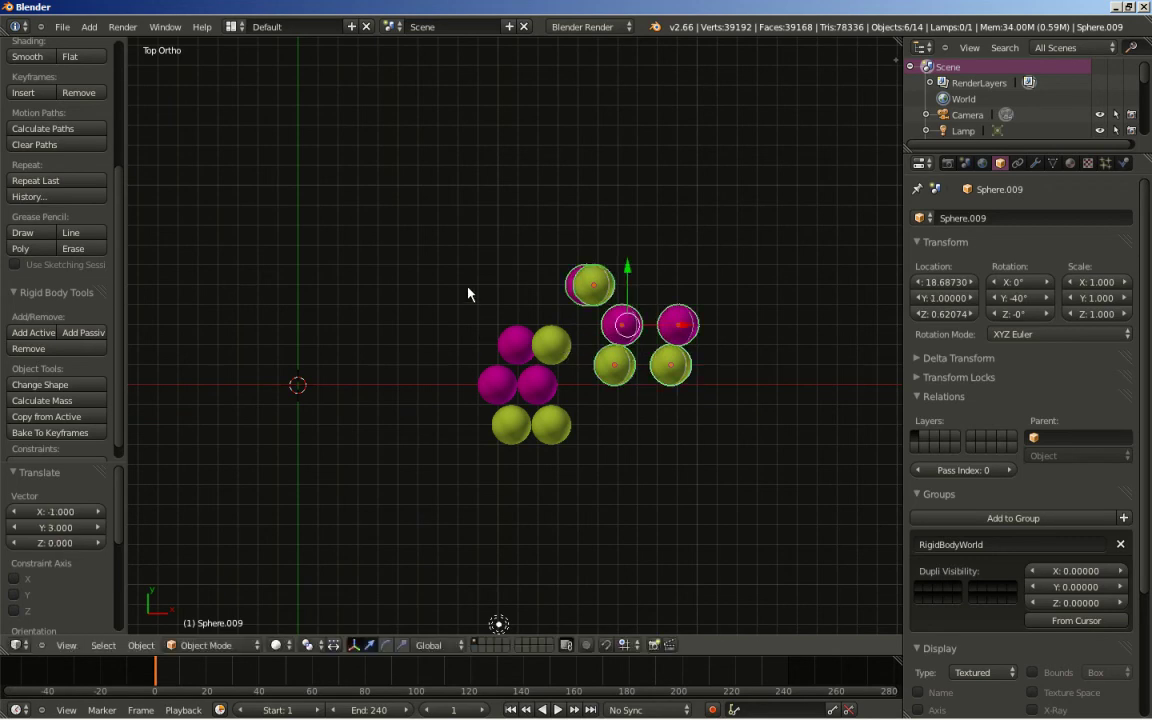
- Duplicate all twelve spheres and place the copies offset by -32 in X and -1 in Z
key("a")
key("b")
left_click_drag(463, 247, 739, 462)
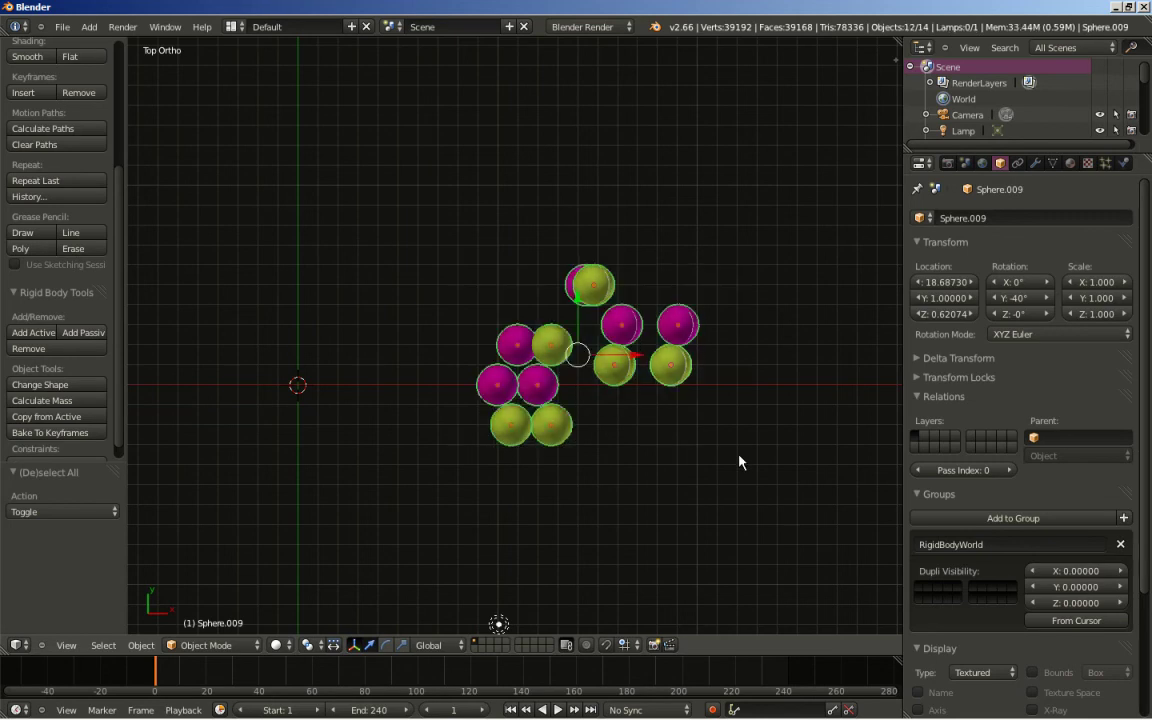
key("KP_1")
key("KP_0")
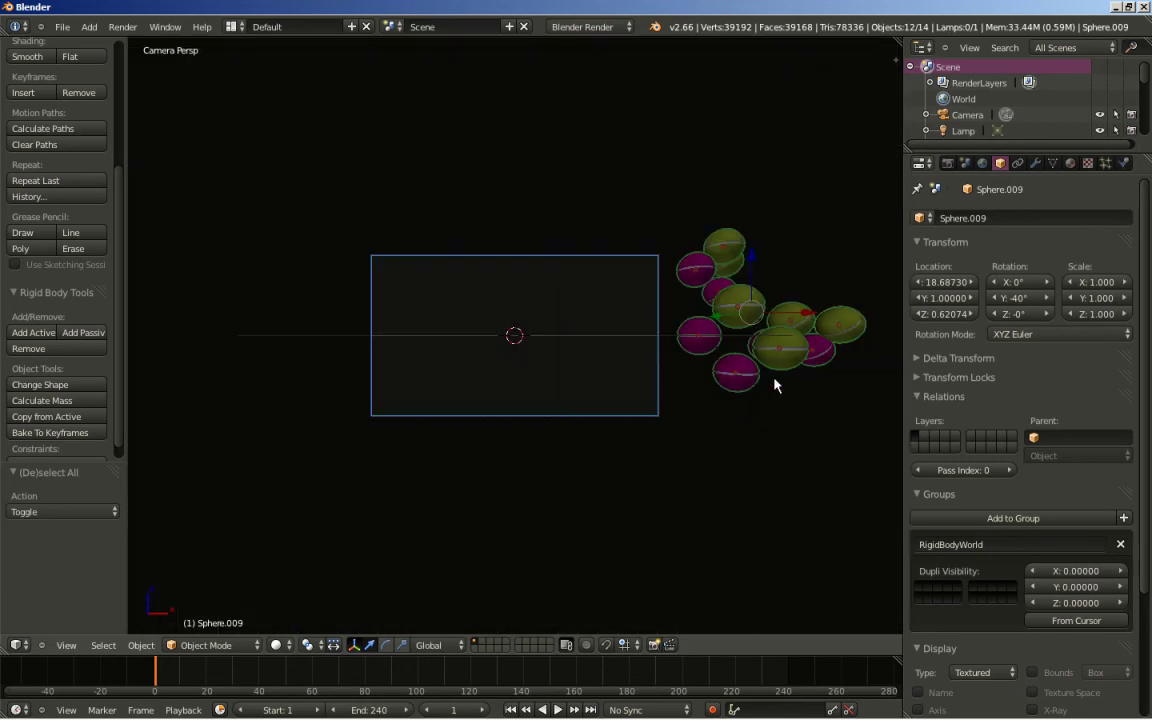
key("shift+d")
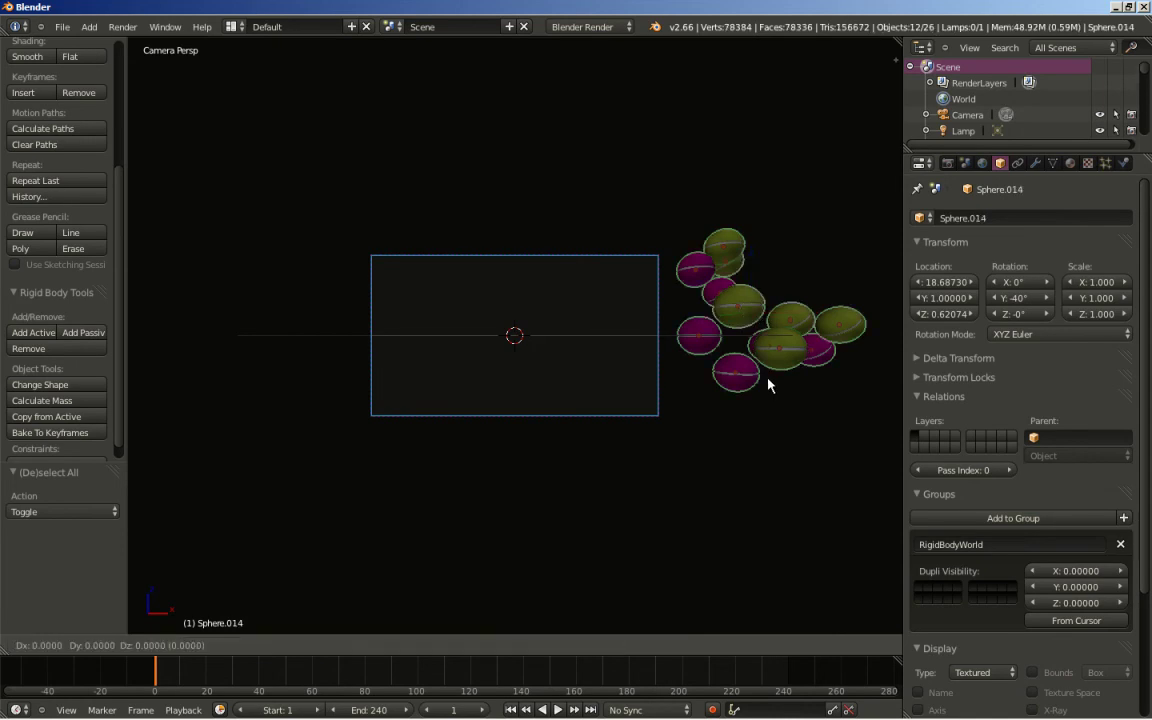
left_click(229, 397)
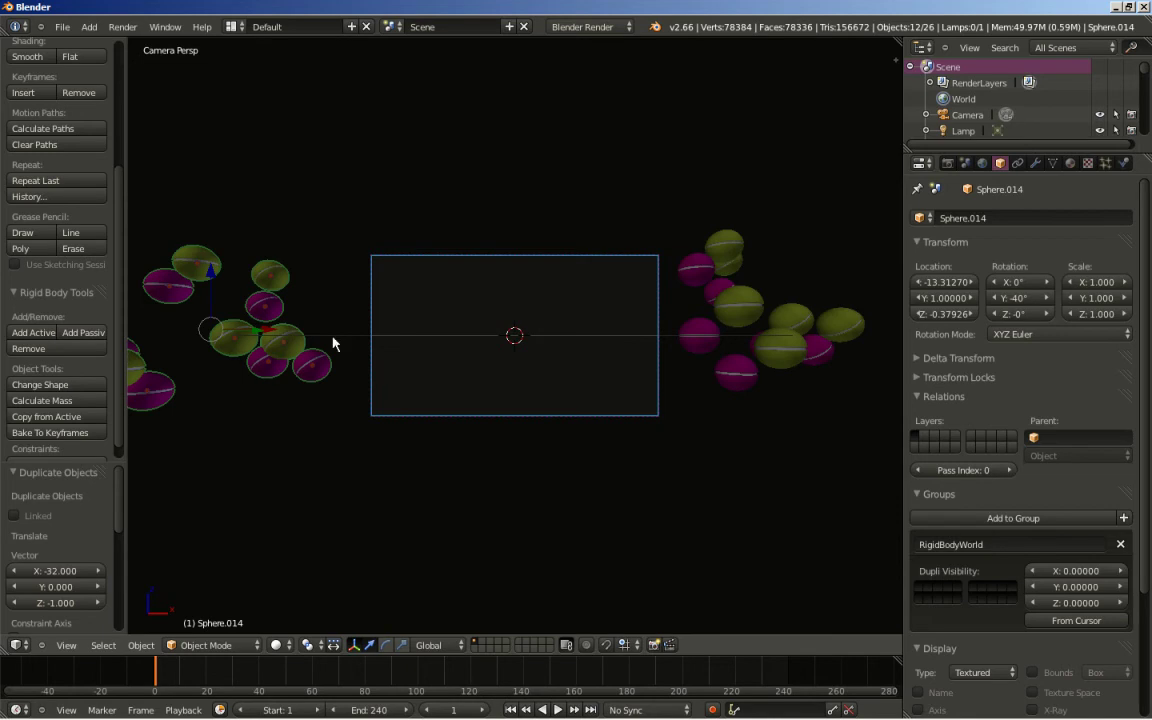
- Rotate the twelve copied spheres by -60° in the front view
scroll(334, 342, "down", 2)
key("KP_1")
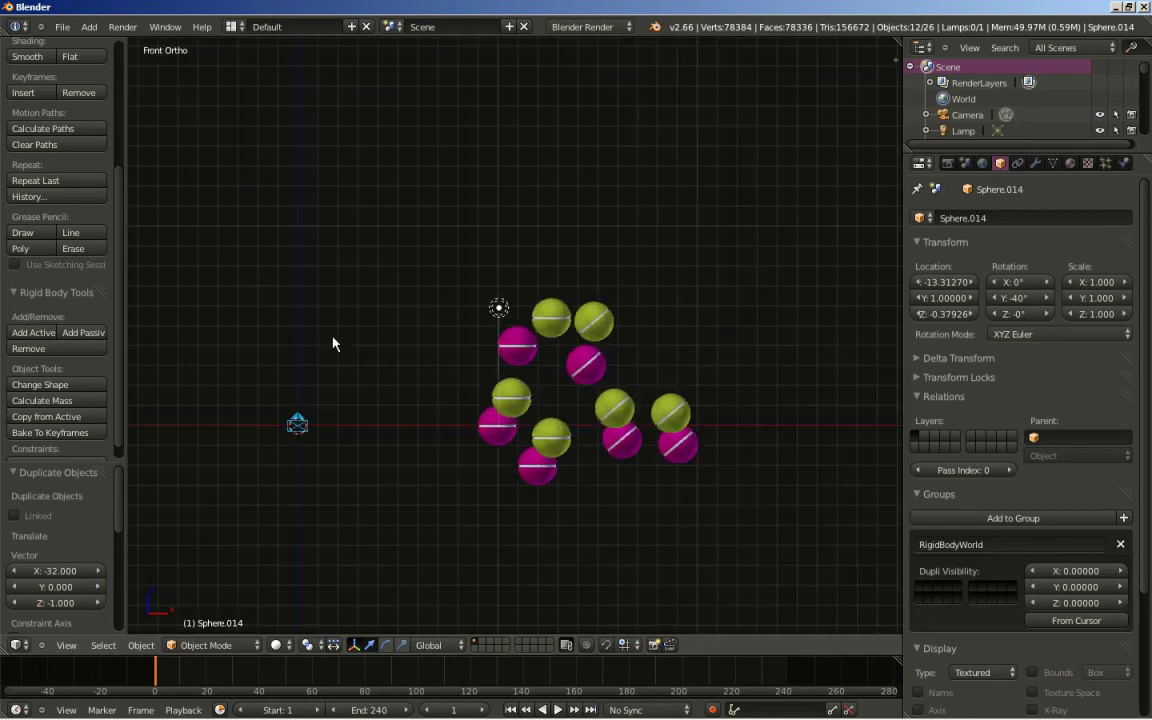
scroll(316, 362, "down", 2)
middle_click_drag(316, 362, 627, 337, "shift")
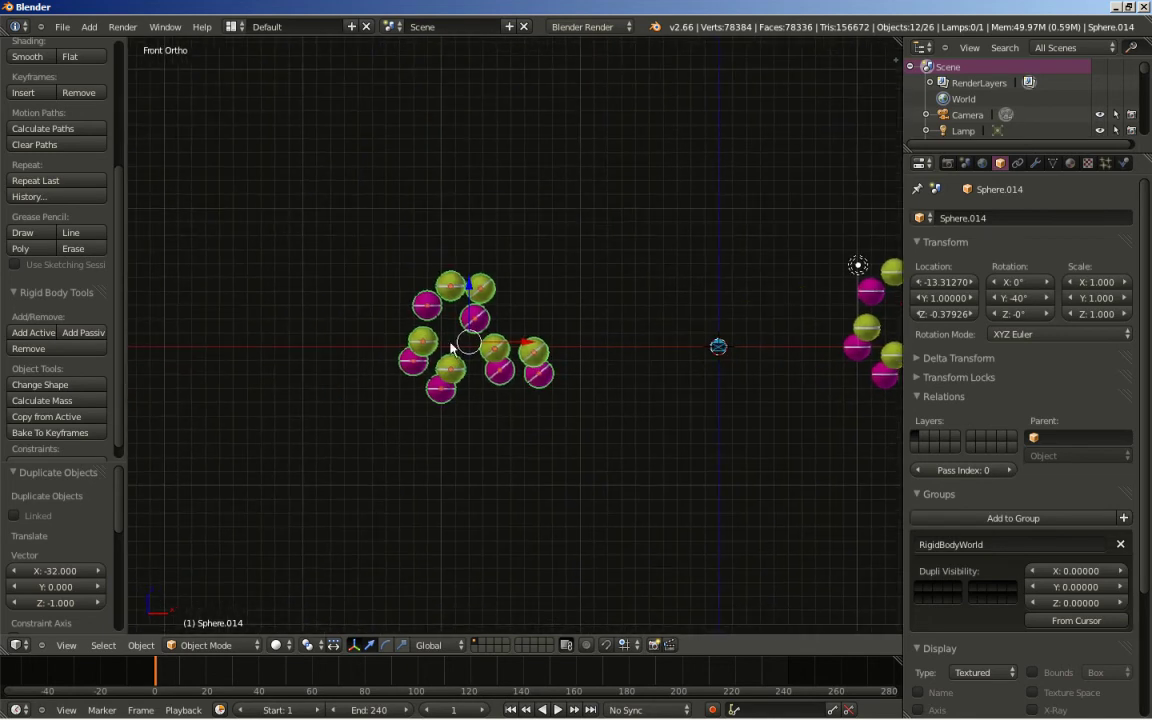
key("r")
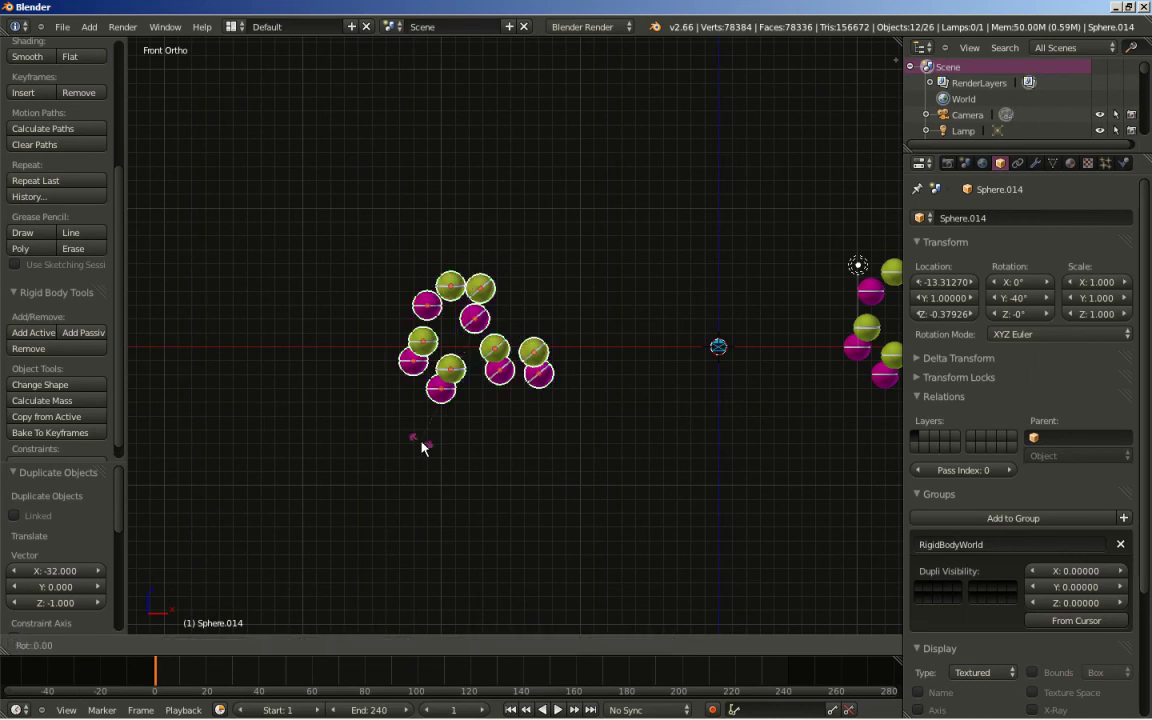
left_click(534, 448)
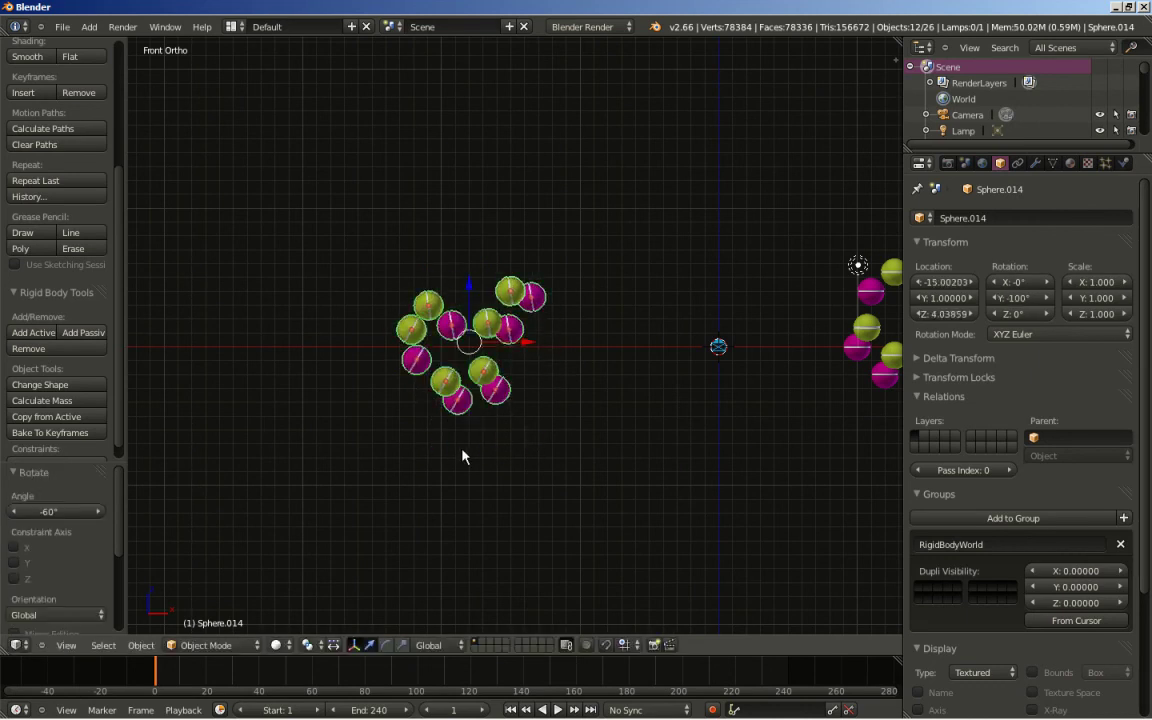
- Duplicate the rotated twelve-sphere cluster with an offset of 17 in X and 15 in Z, and move the copies by -5 in Z
key("shift+d")
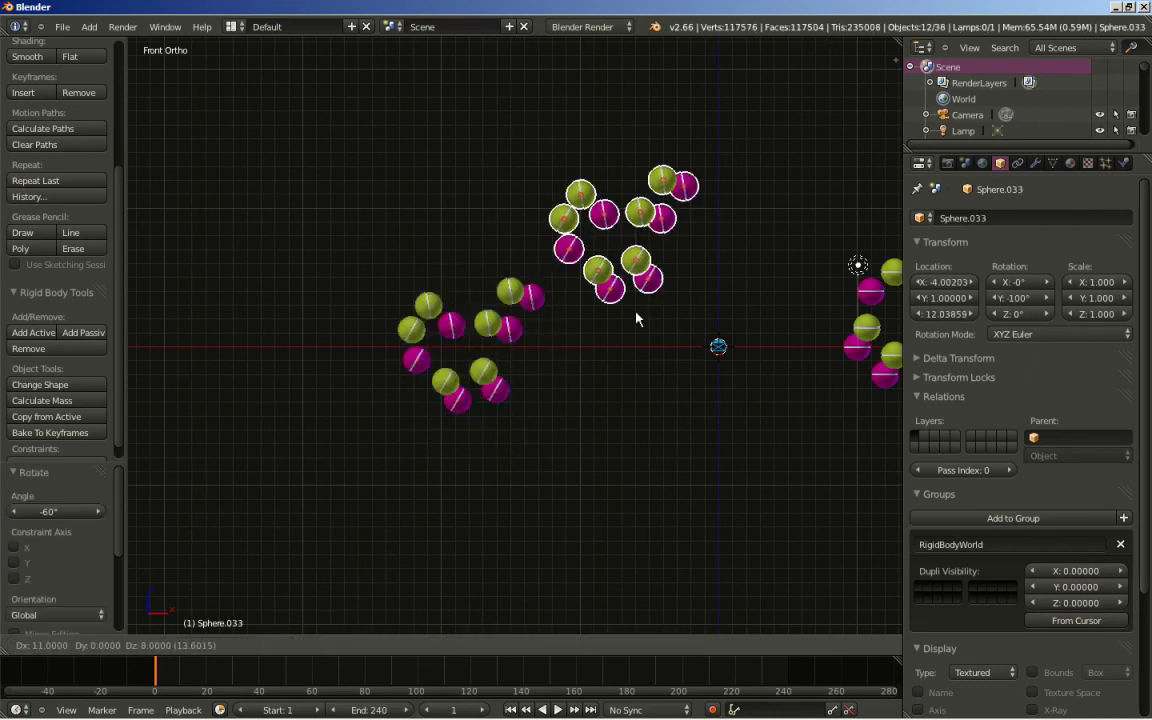
left_click(692, 244)
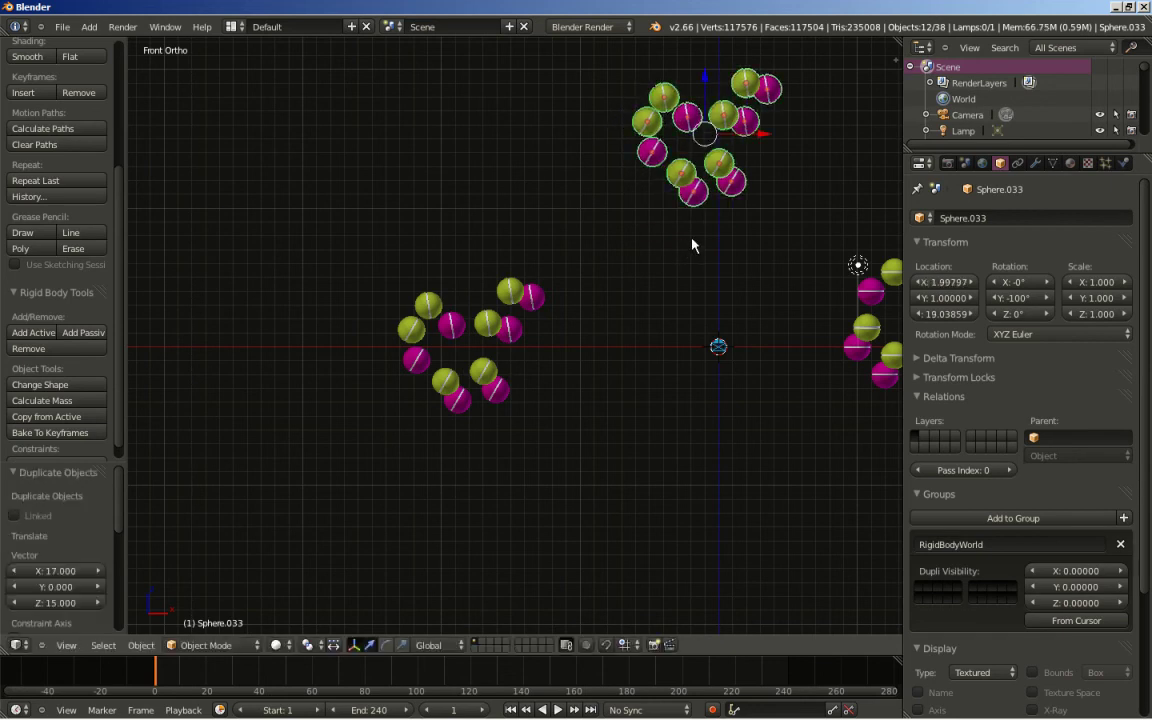
key("KP_0")
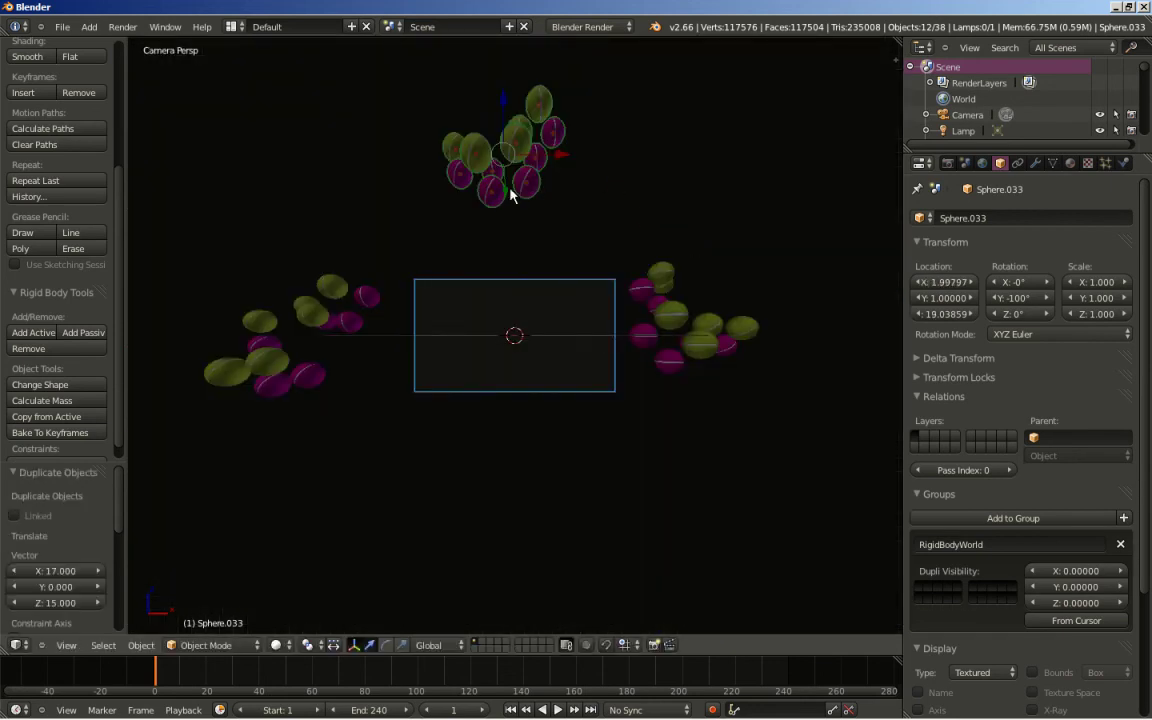
key("g")
key("z")
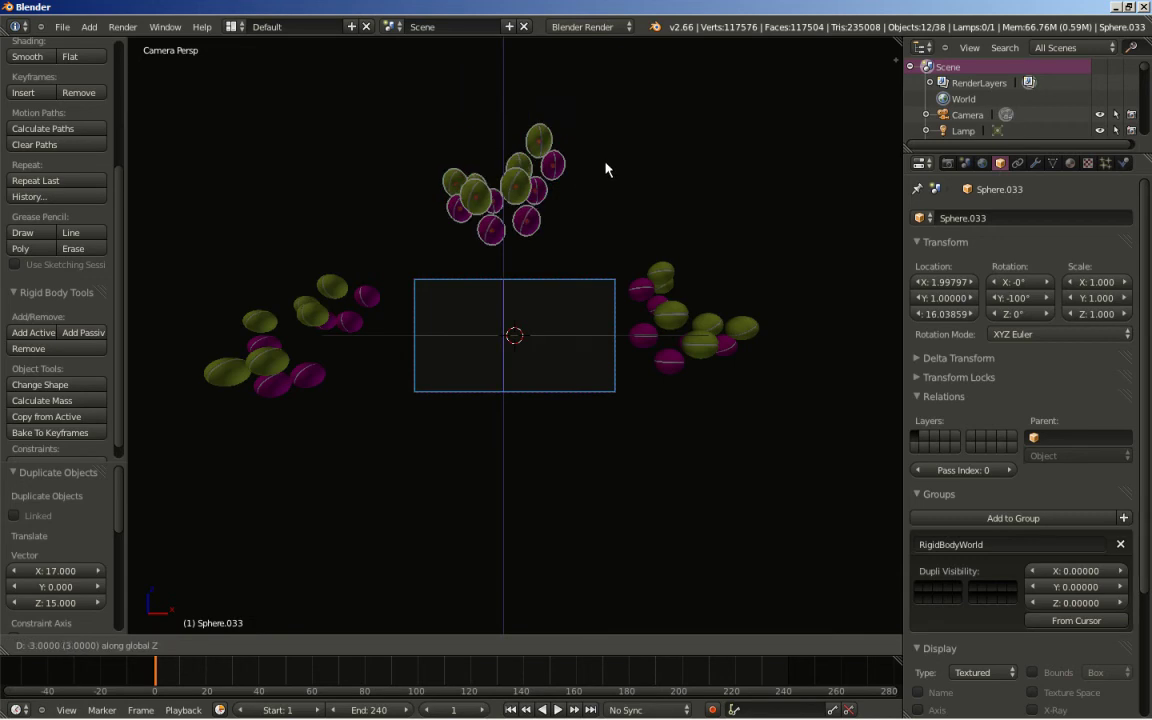
left_click(607, 188)
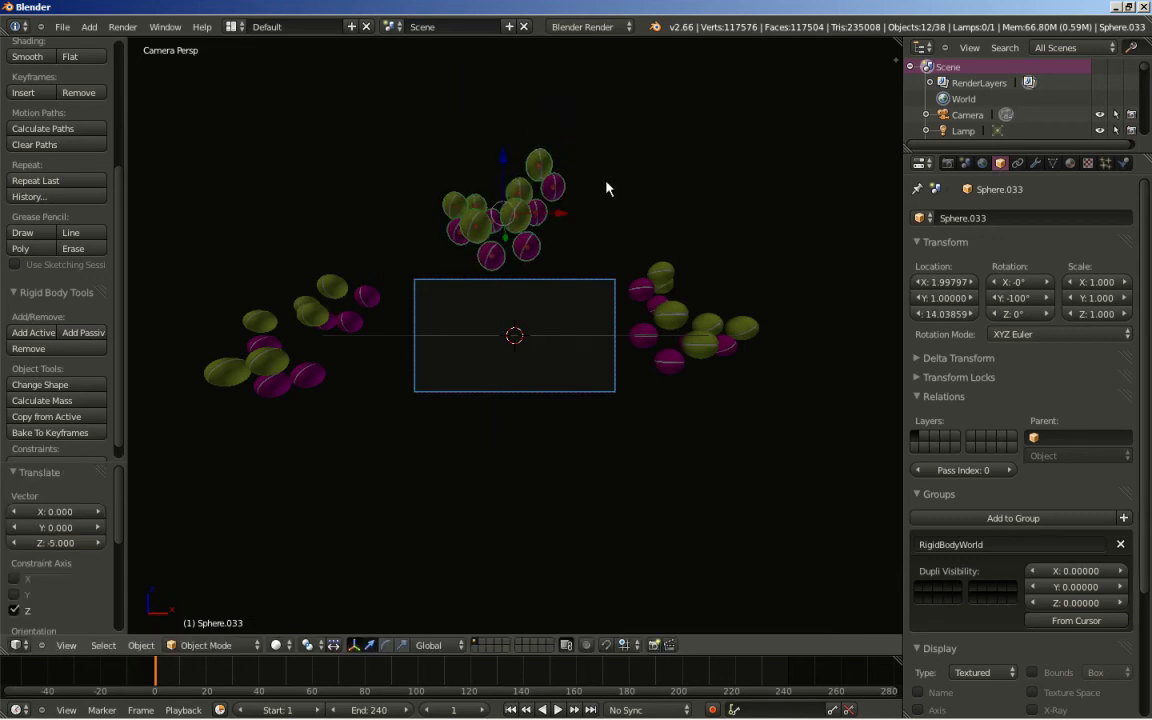
- Rotate the cluster above the camera frame by -75° in the top view and check it in the camera view
key("KP_7")
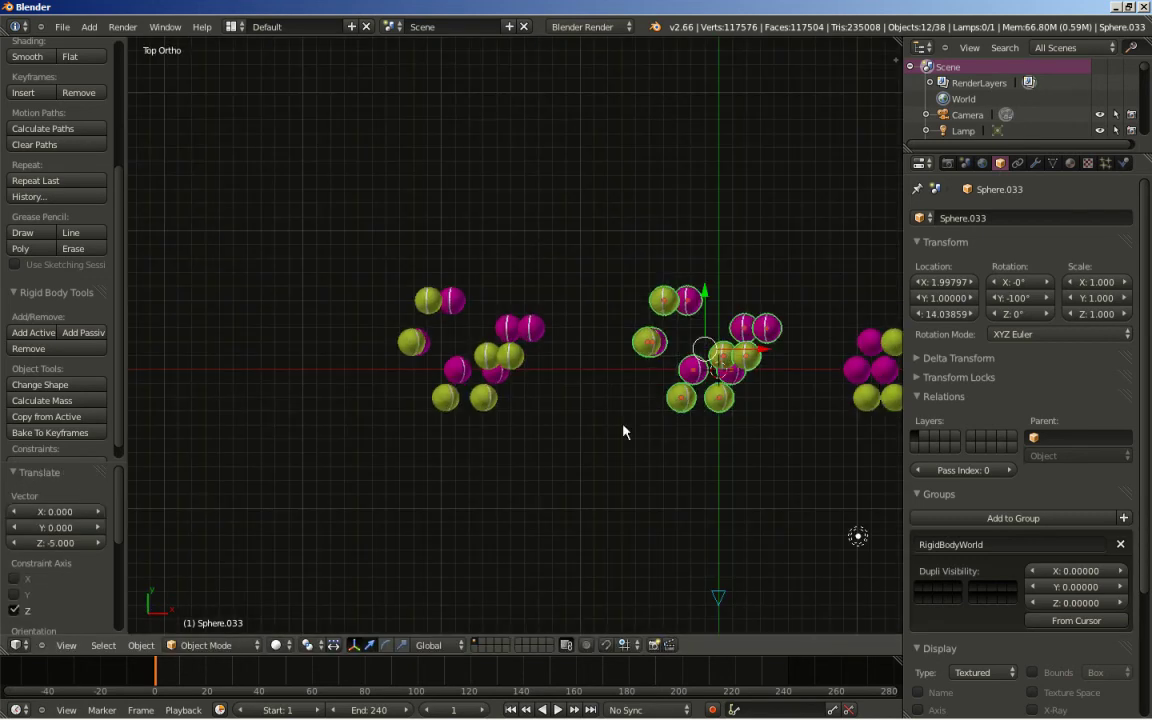
key("r")
left_click(743, 436)
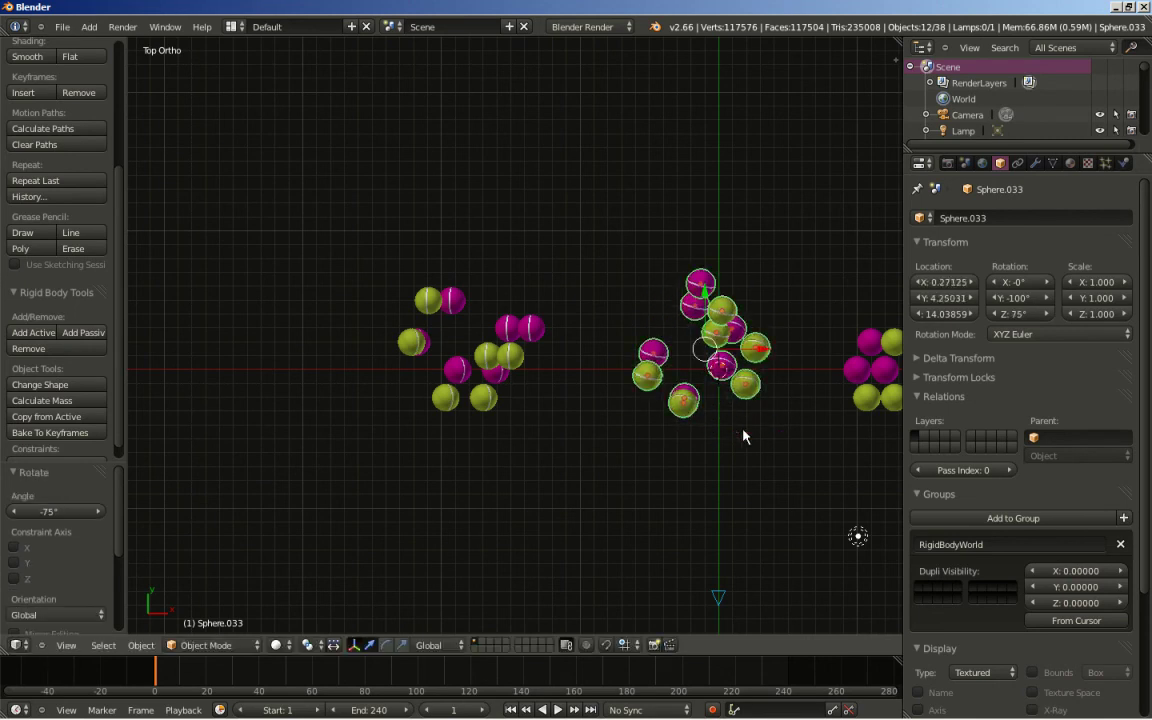
key("KP_1")
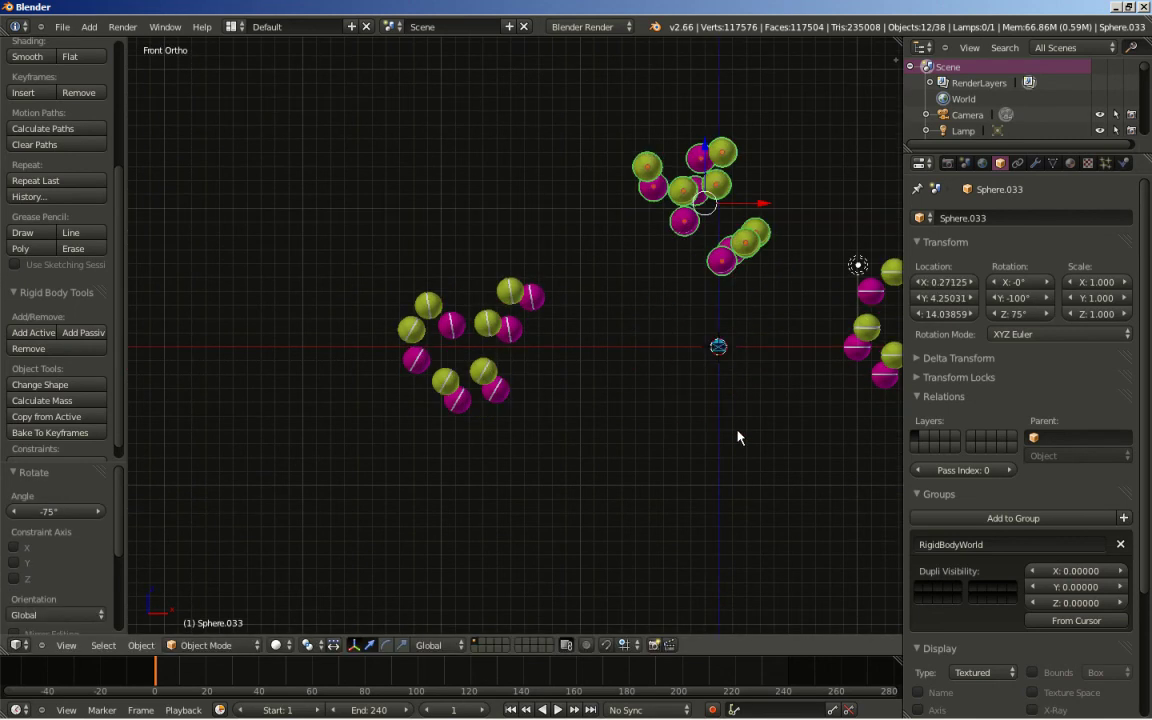
key("KP_0")
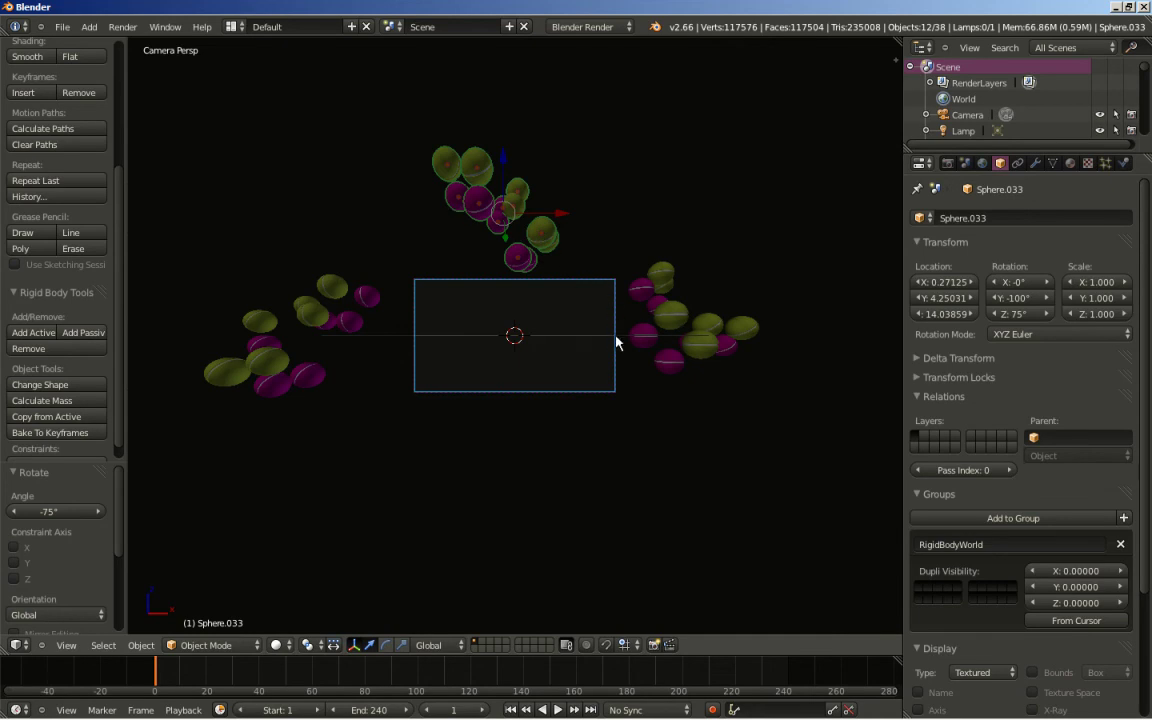
- Play the rigid-body animation in the camera view to check how the sphere clusters move, and stop it
scroll(479, 403, "up", 5)
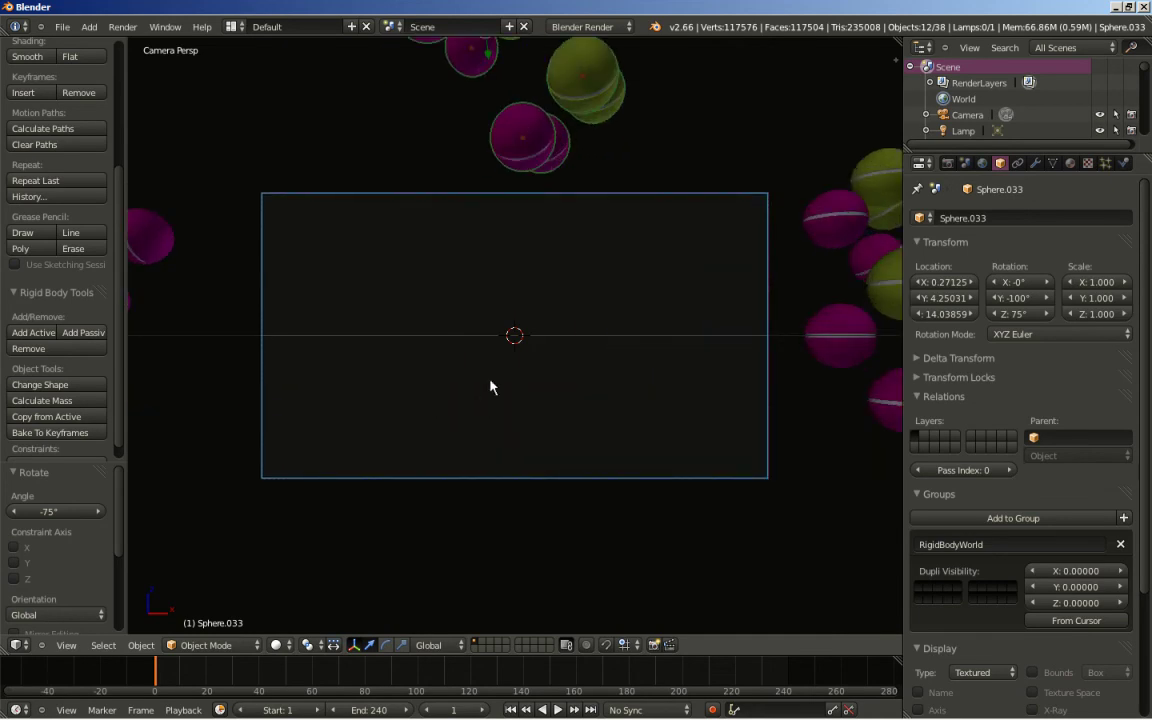
scroll(555, 188, "down", 3)
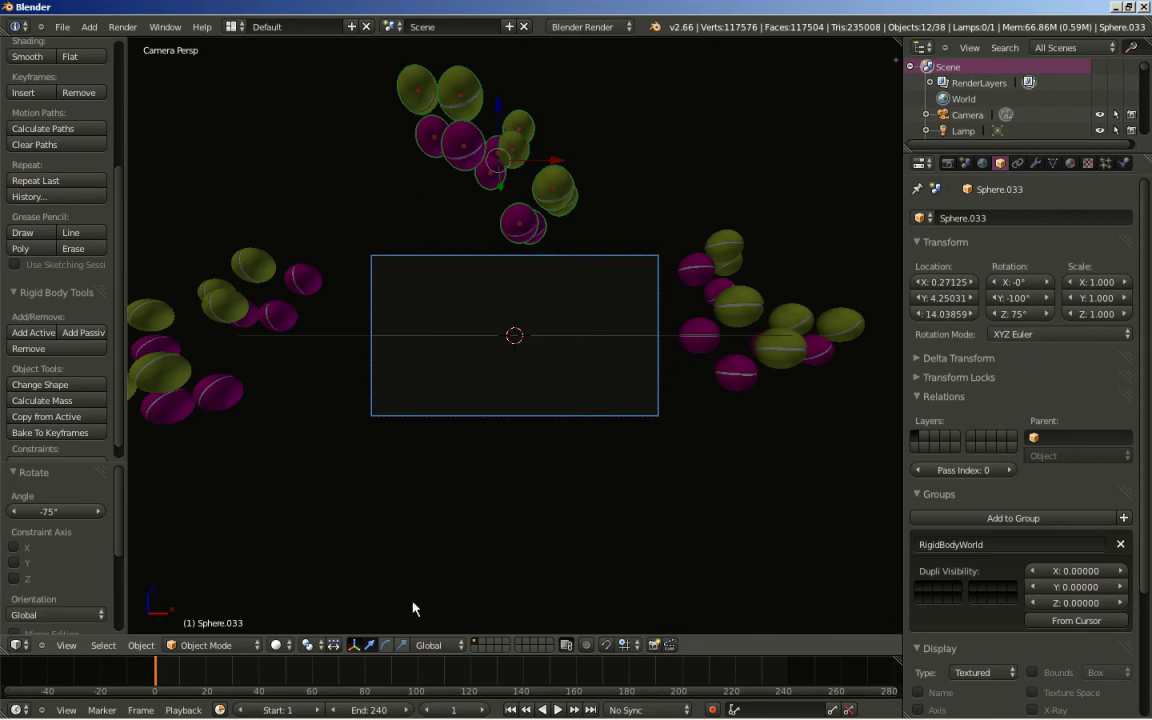
left_click(559, 710)
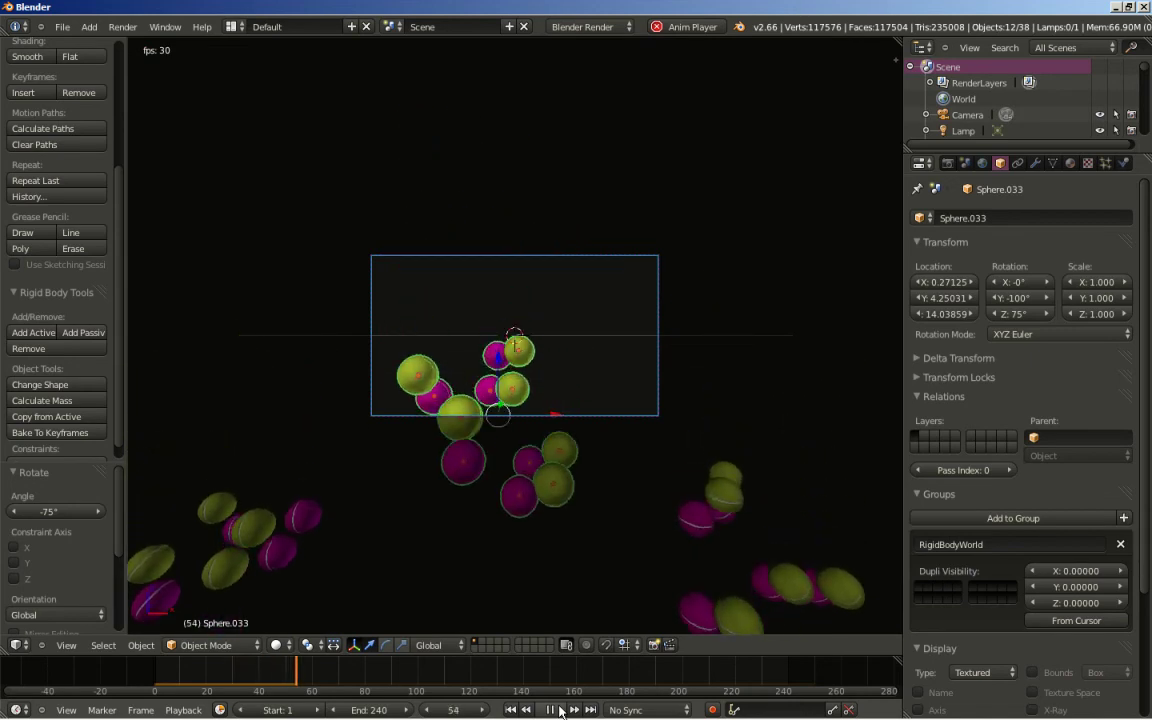
left_click(559, 710)
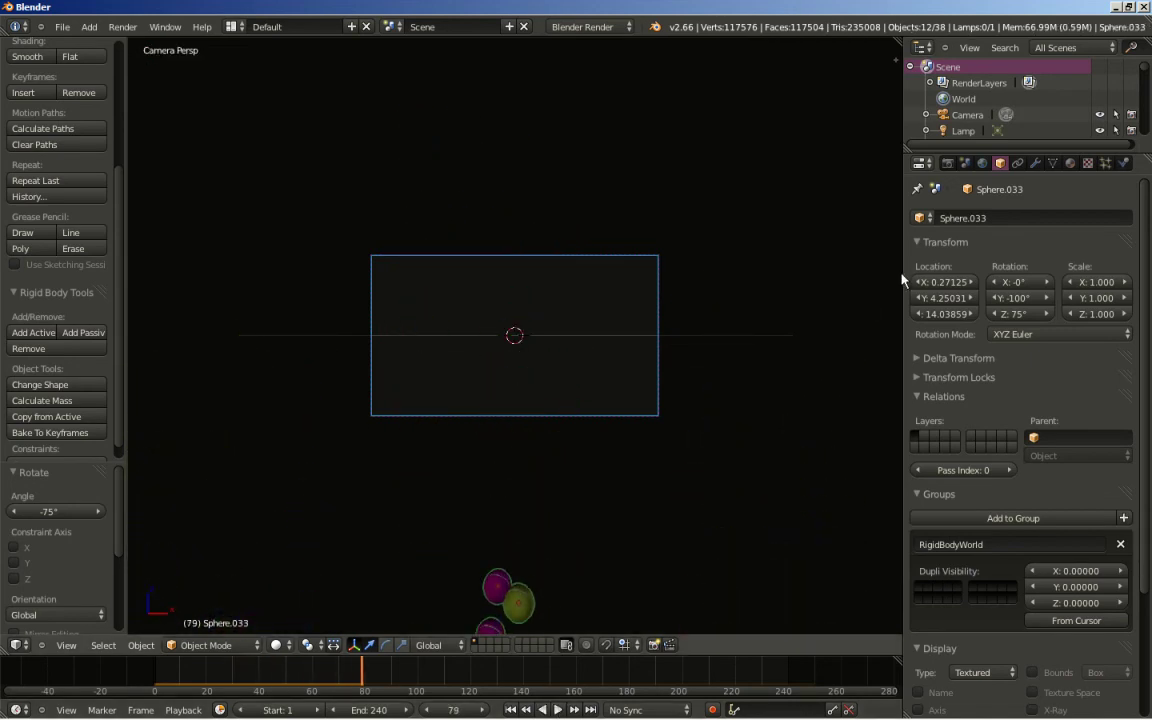
- Set the scene's Z gravity to 0
left_click(965, 163)
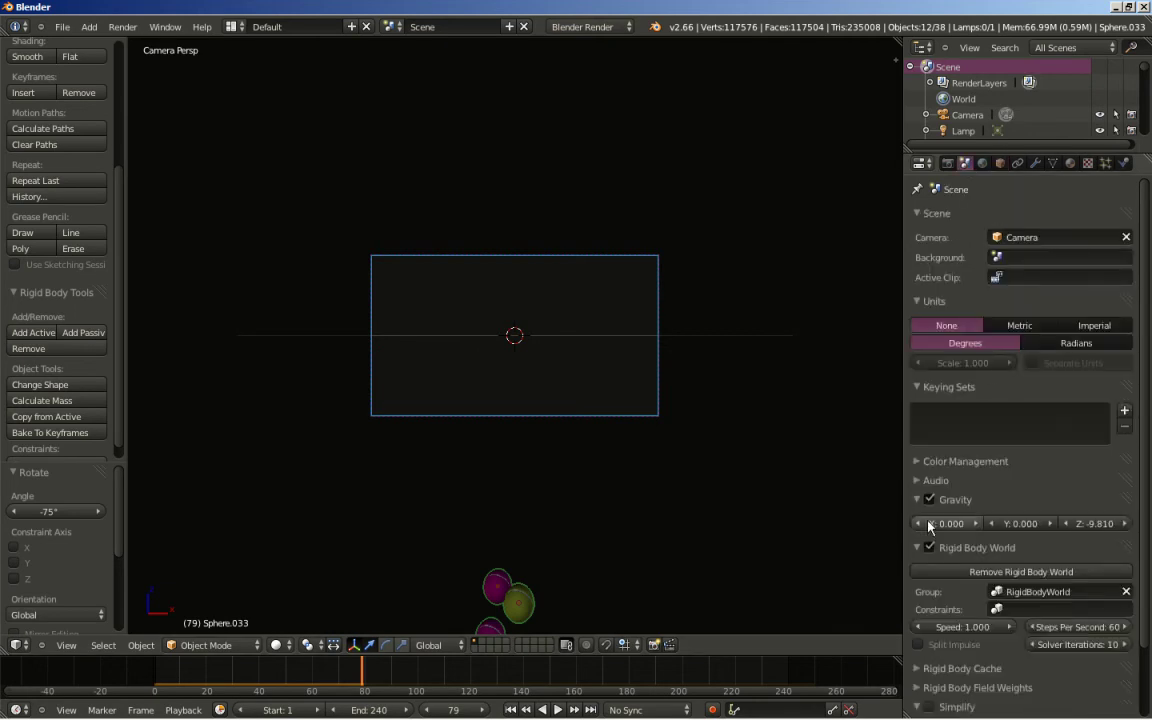
left_click(1104, 525)
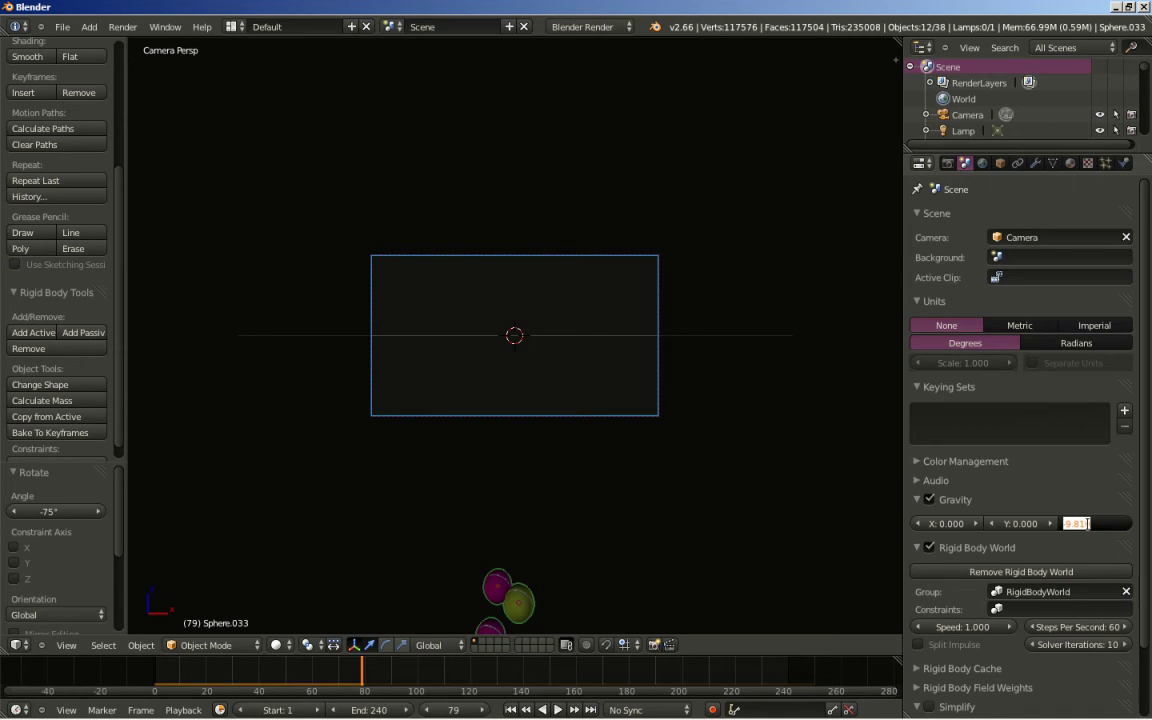
type("0")
key("Return")
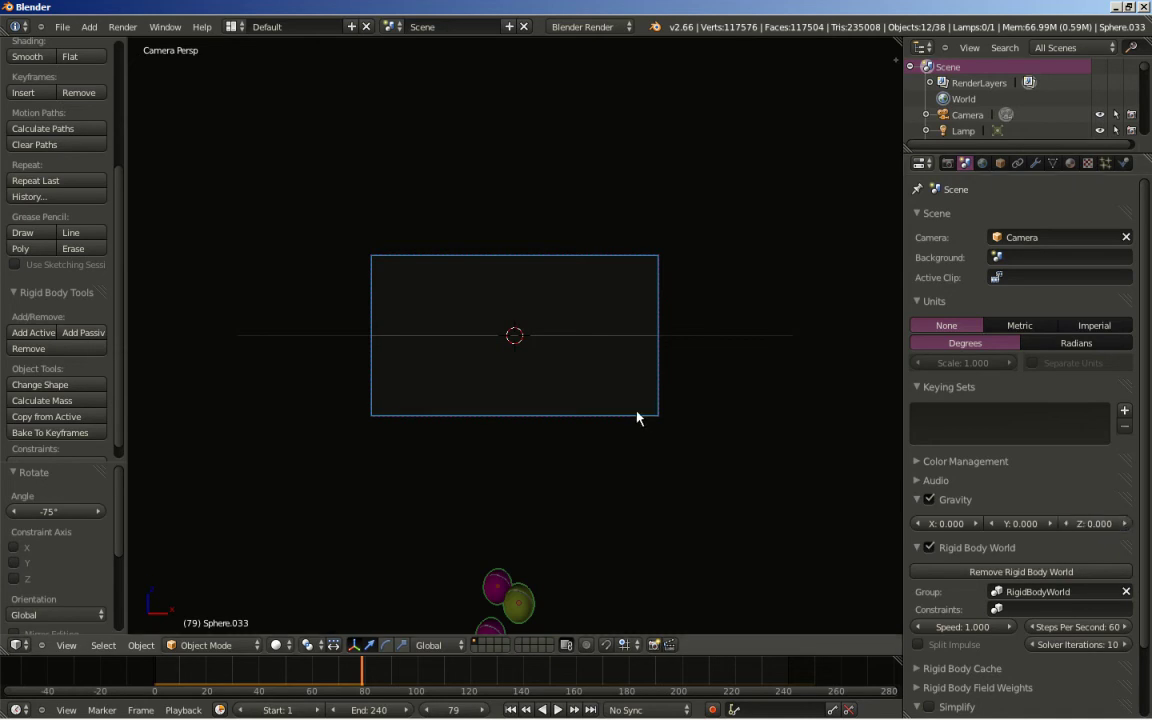
- Add a Force type force field at the scene's origin
middle_click_drag(555, 380, 524, 337)
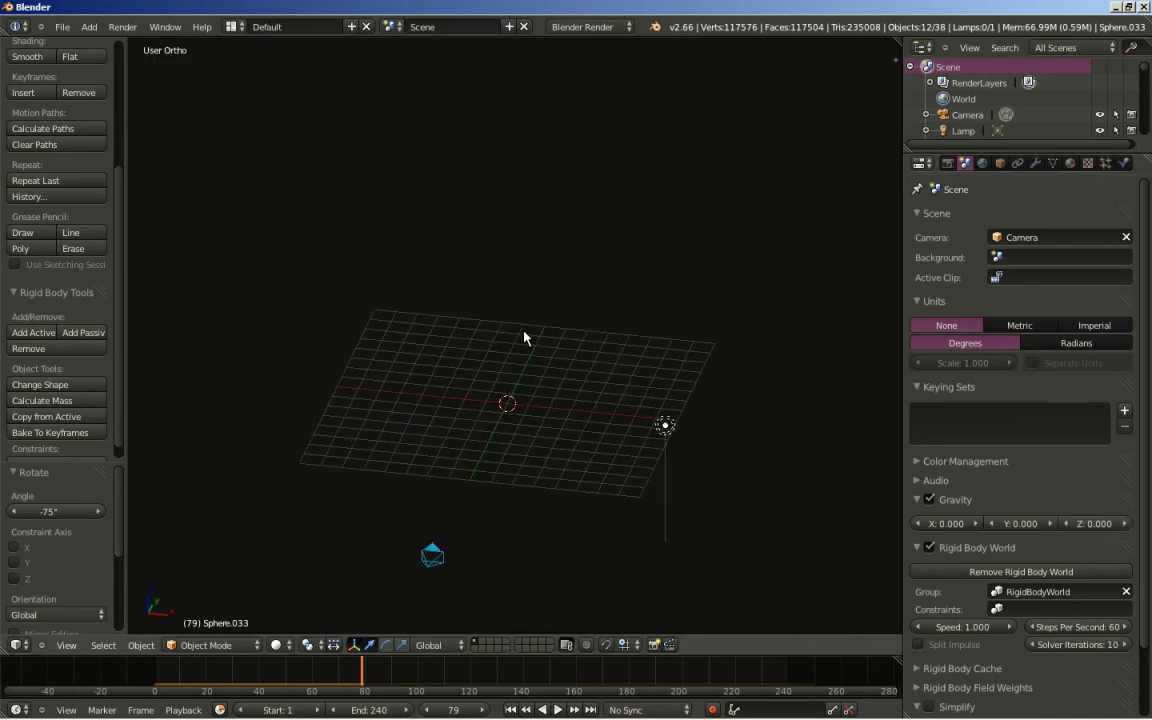
scroll(429, 409, "up", 4)
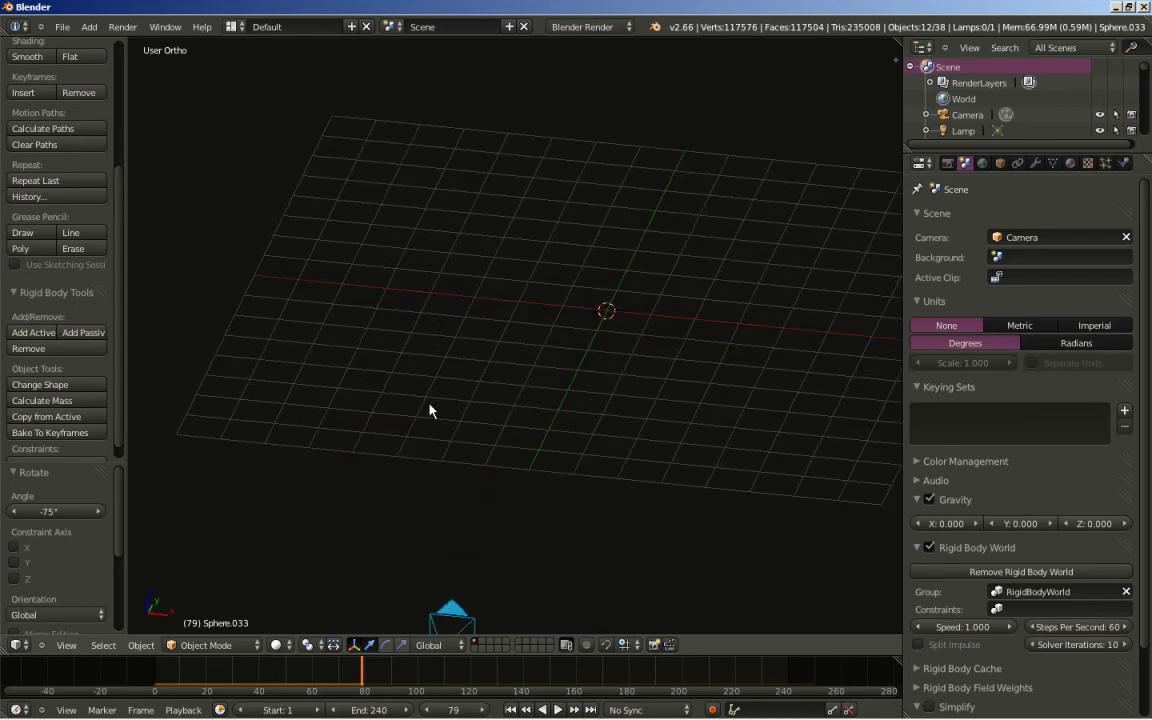
key("shift+a")
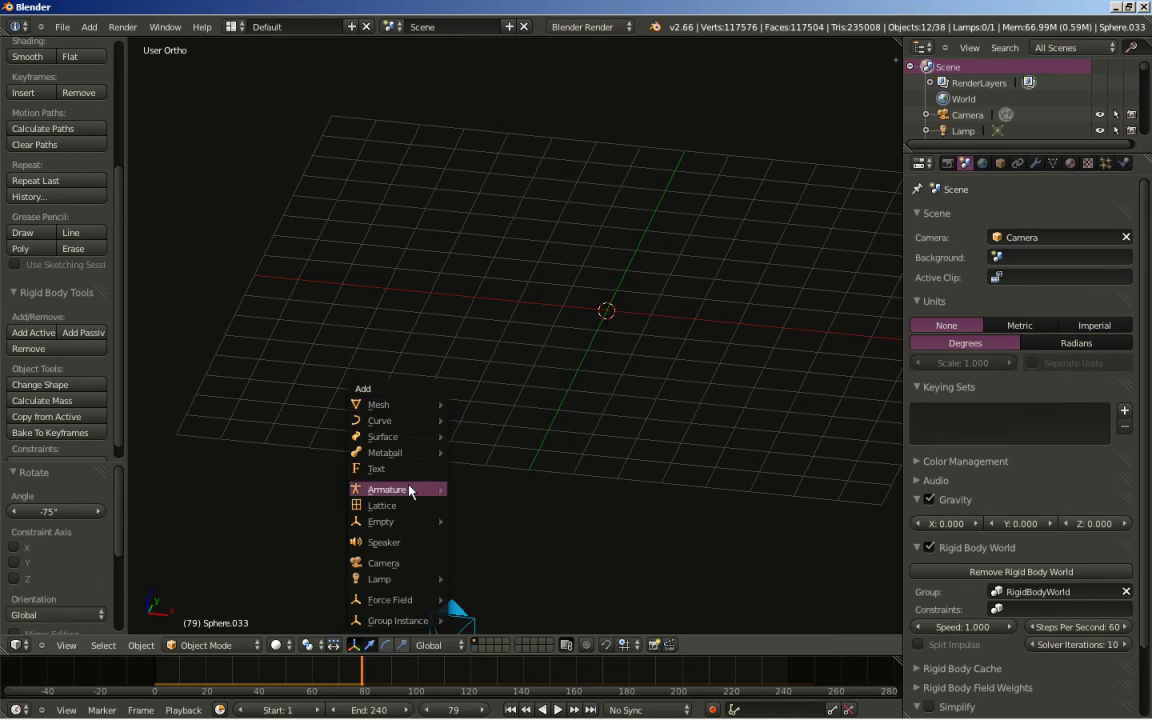
mouse_move(405, 602)
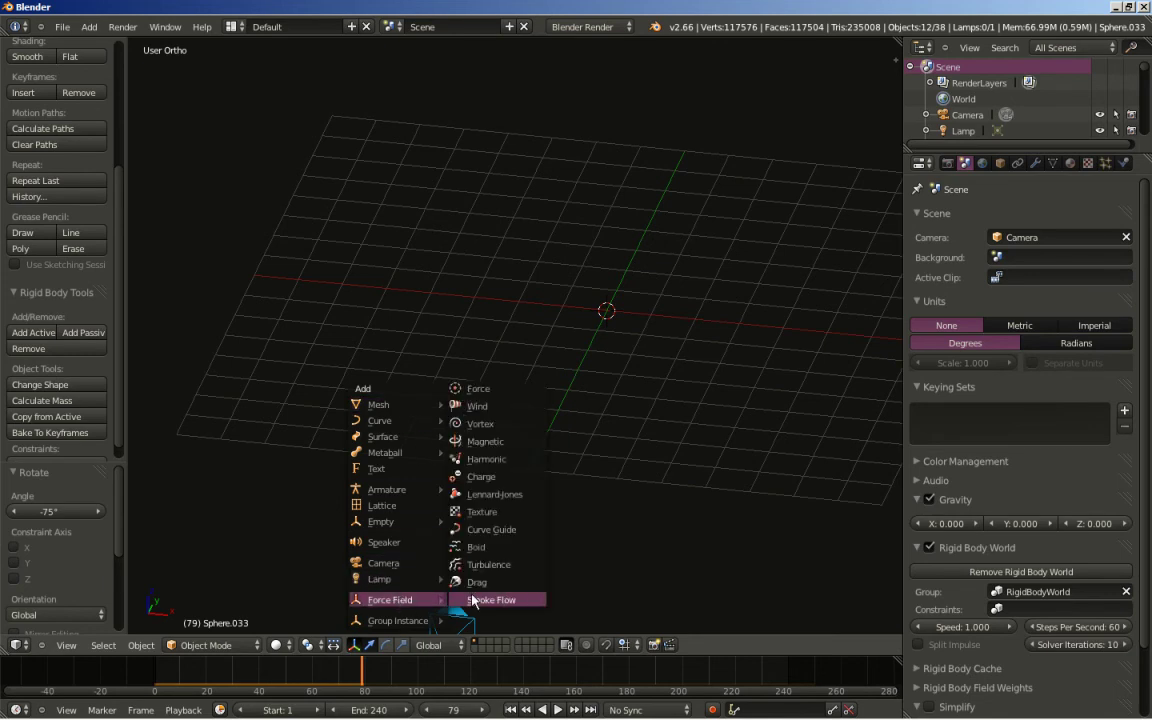
left_click(488, 390)
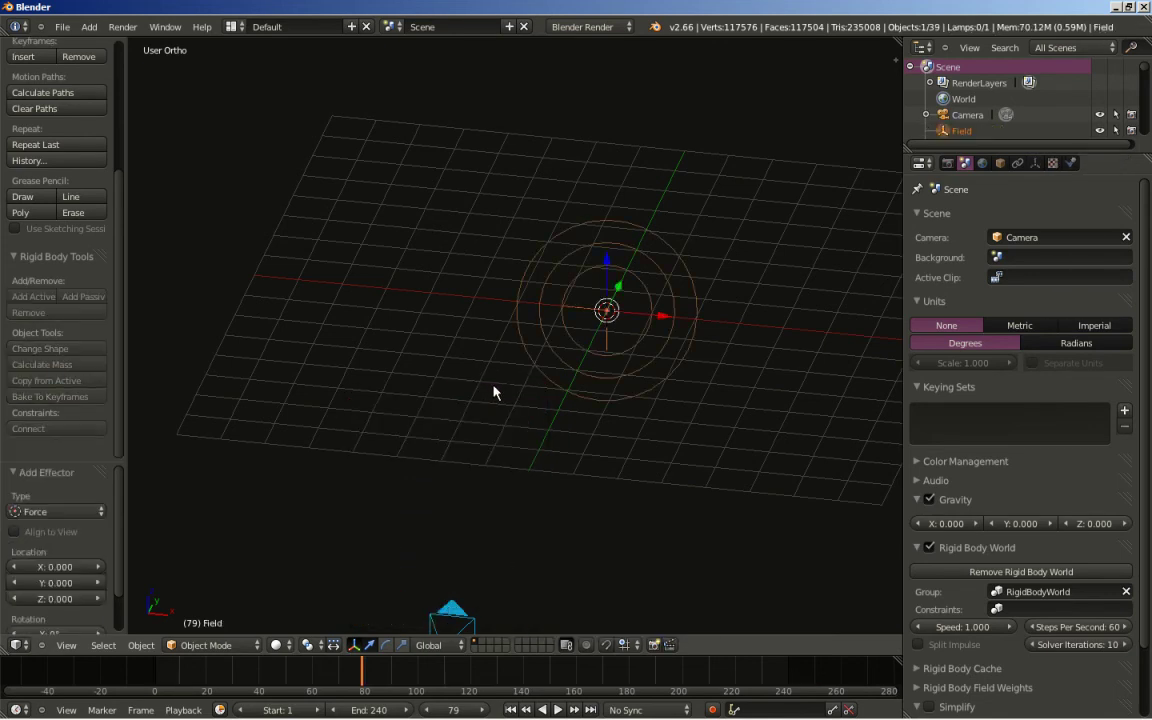
middle_click_drag(609, 350, 476, 373, "shift")
scroll(476, 376, "up", 3)
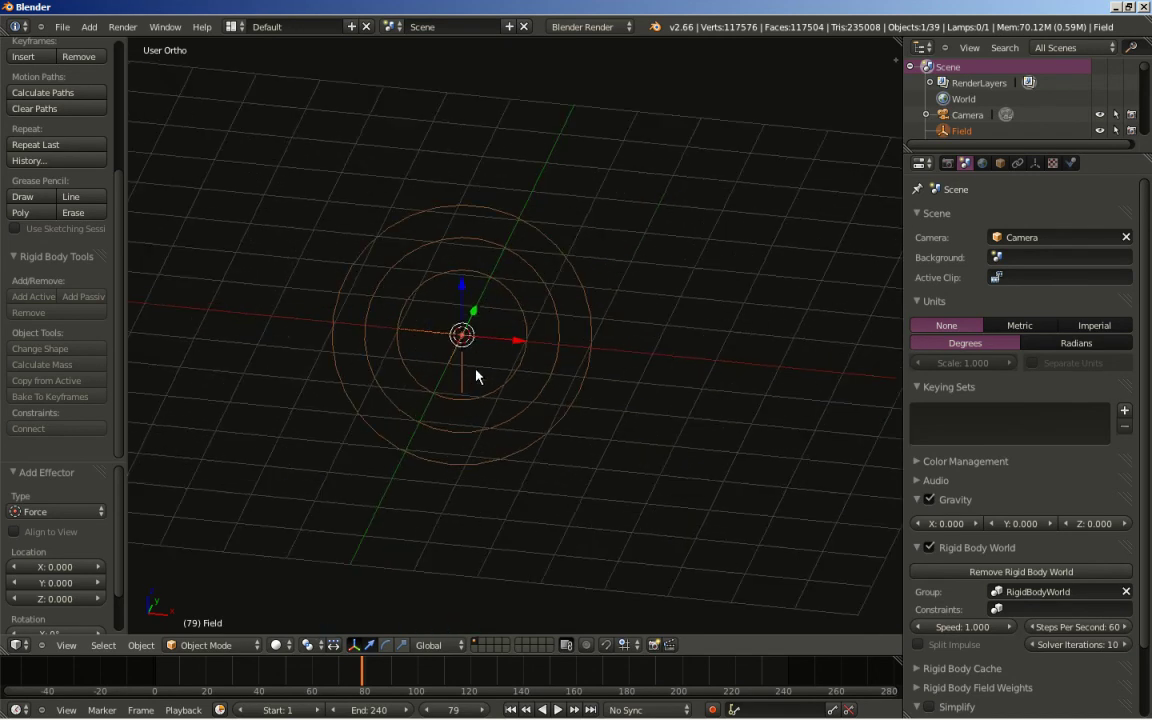
- Set the force field's noise to 0.2 and its strength to -300
left_click(1071, 164)
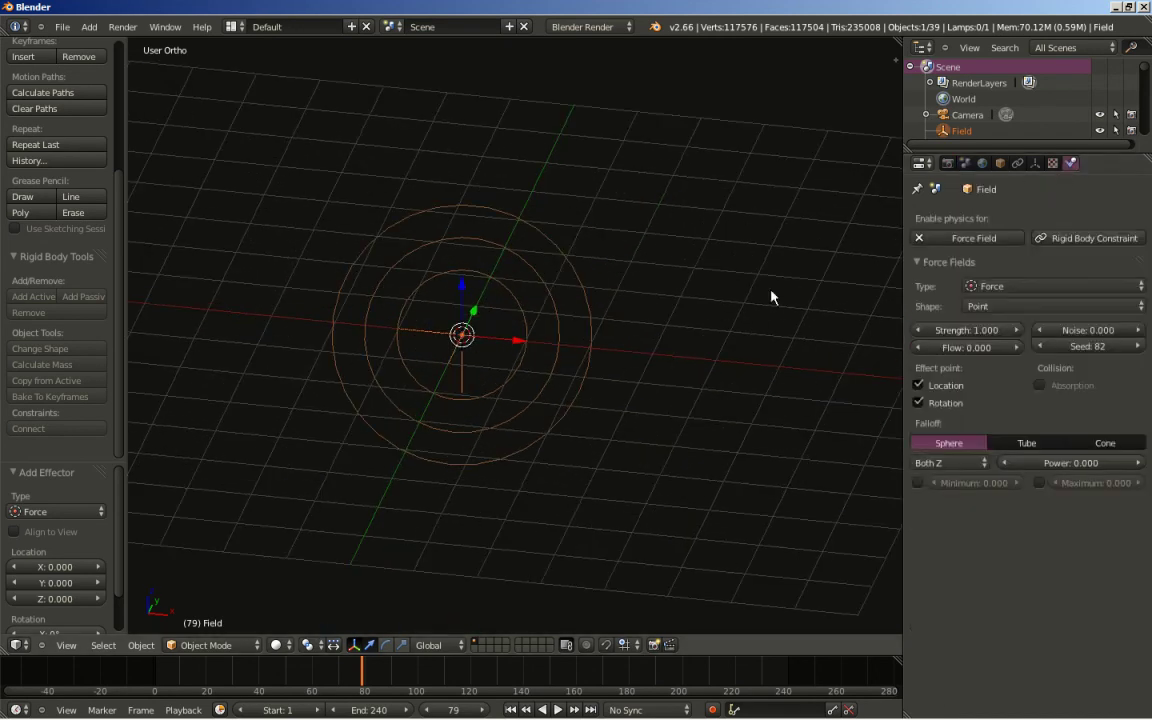
scroll(384, 357, "up", 1)
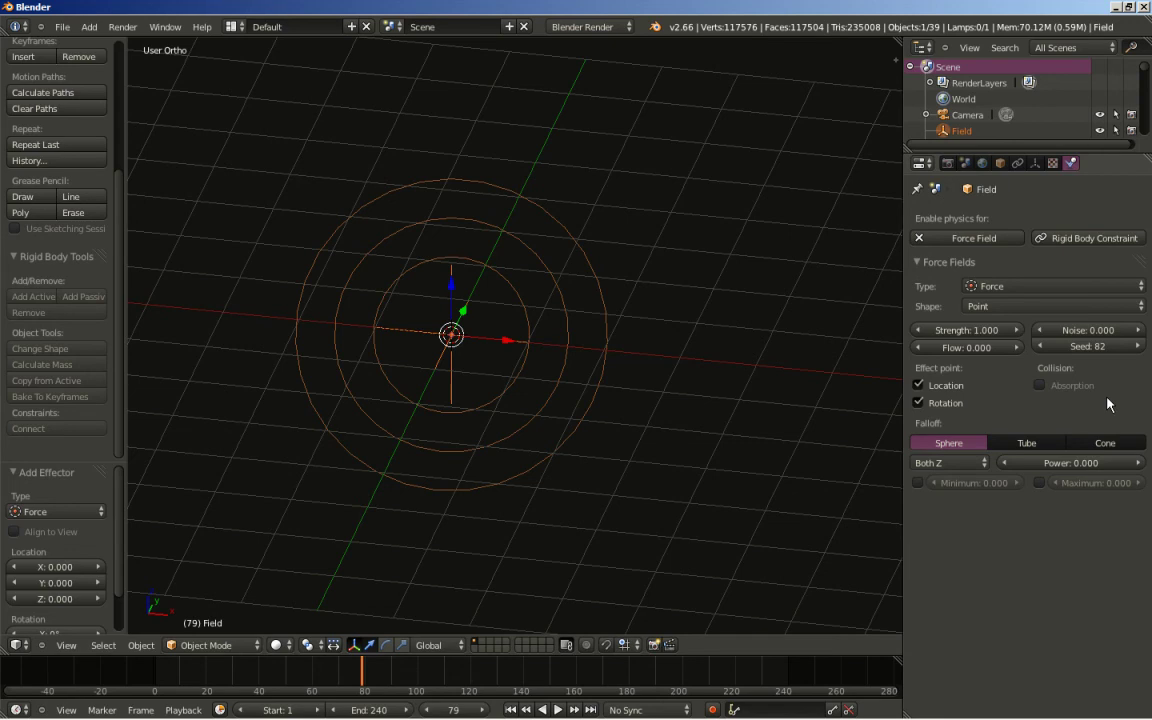
left_click(1087, 331)
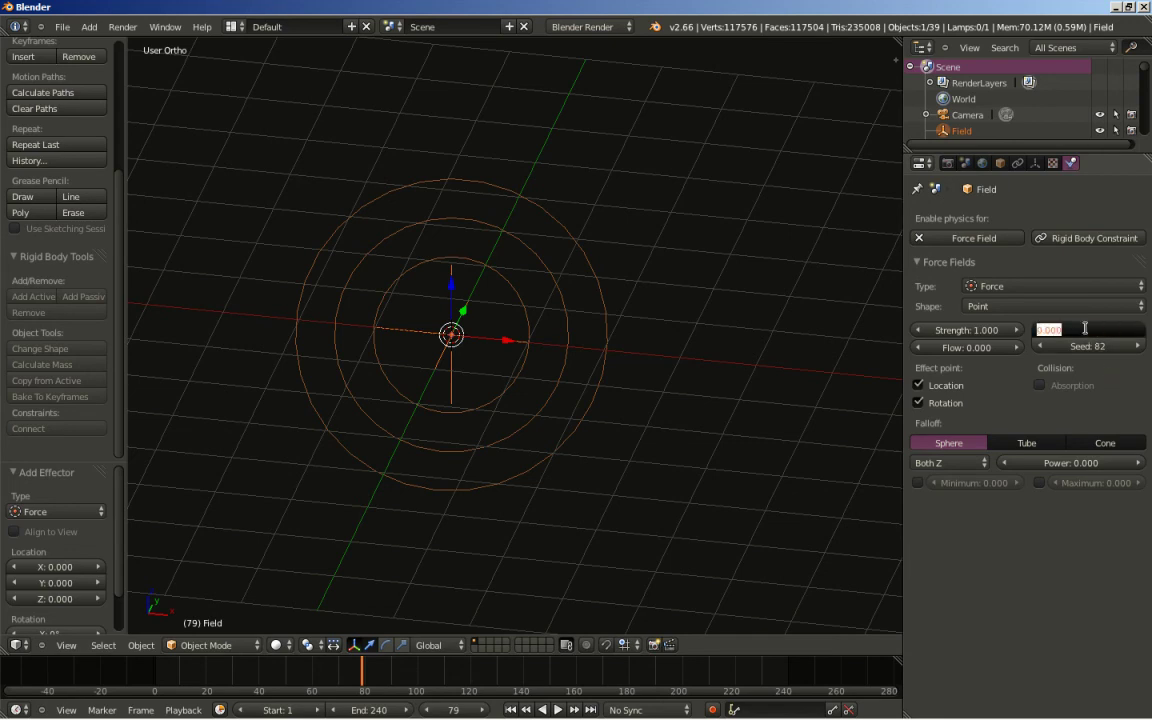
type("0.2")
key("Return")
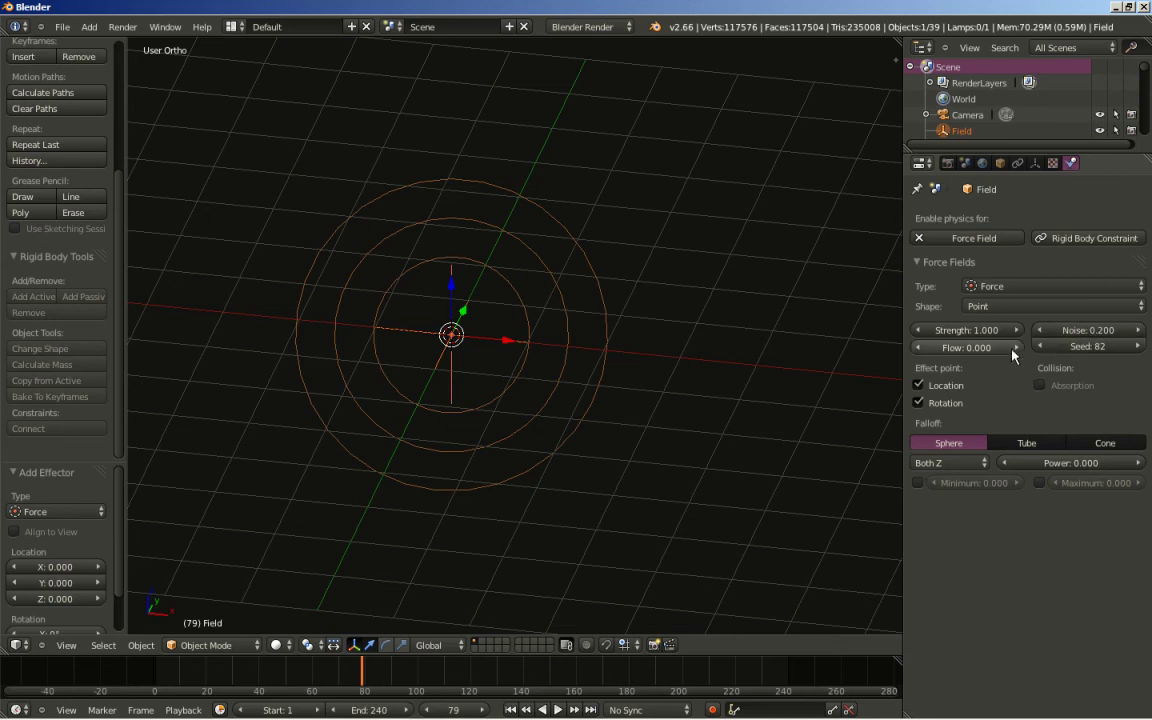
left_click(967, 330)
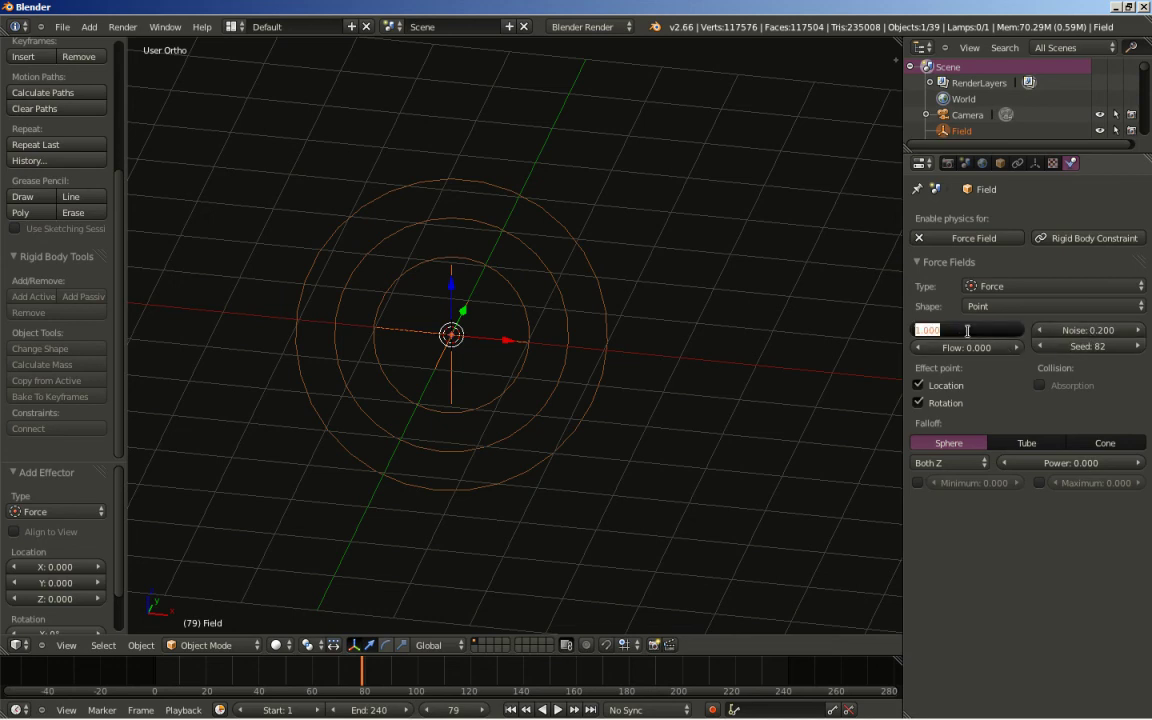
key("BackSpace")
type("300")
key("Return")
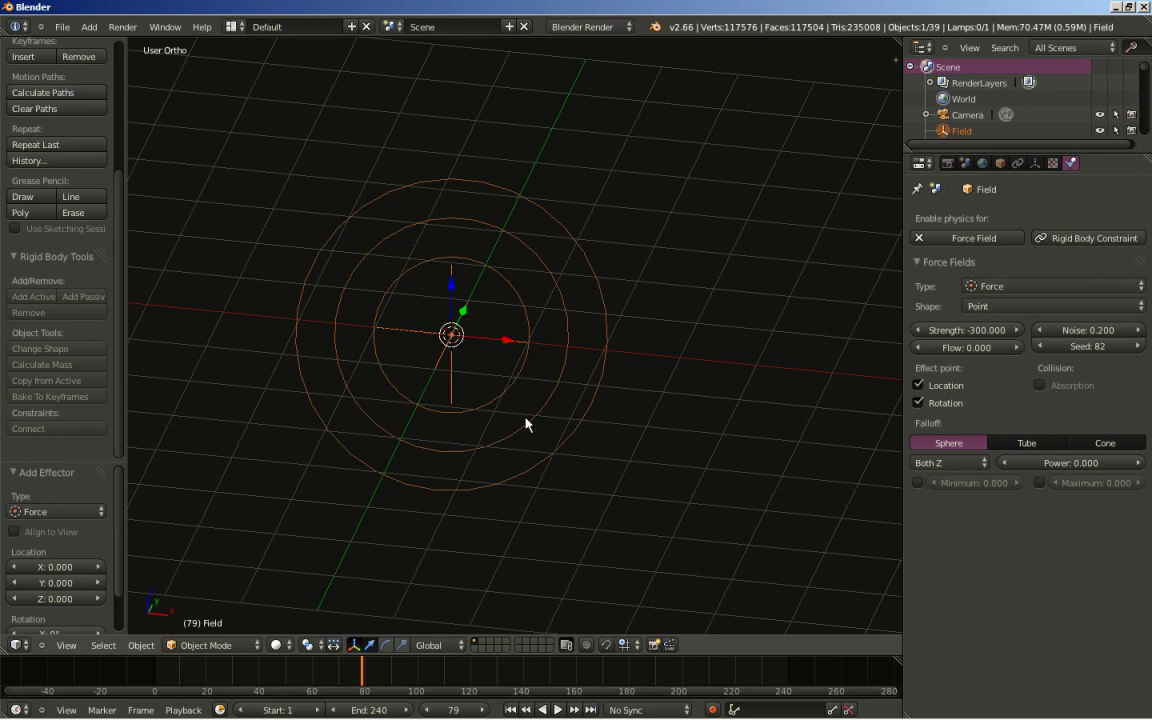
- Play the animation from frame 1 in the camera view to check how the force field pulls the spheres, and stop it
key("KP_0")
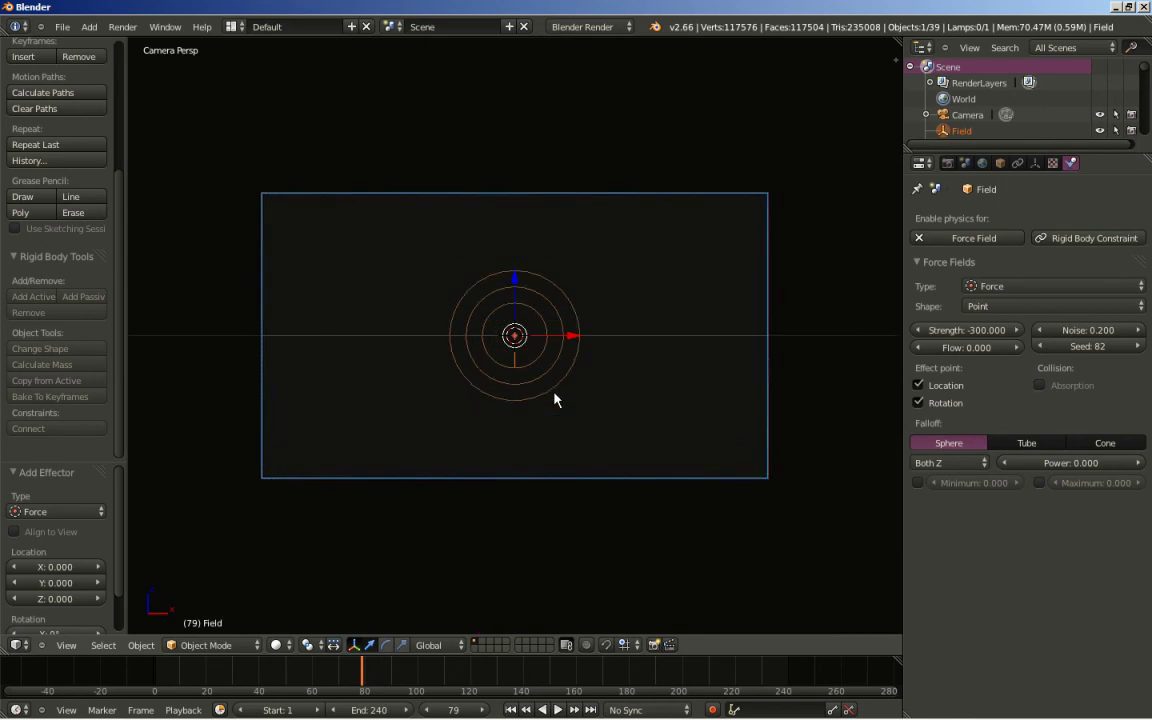
left_click(510, 710)
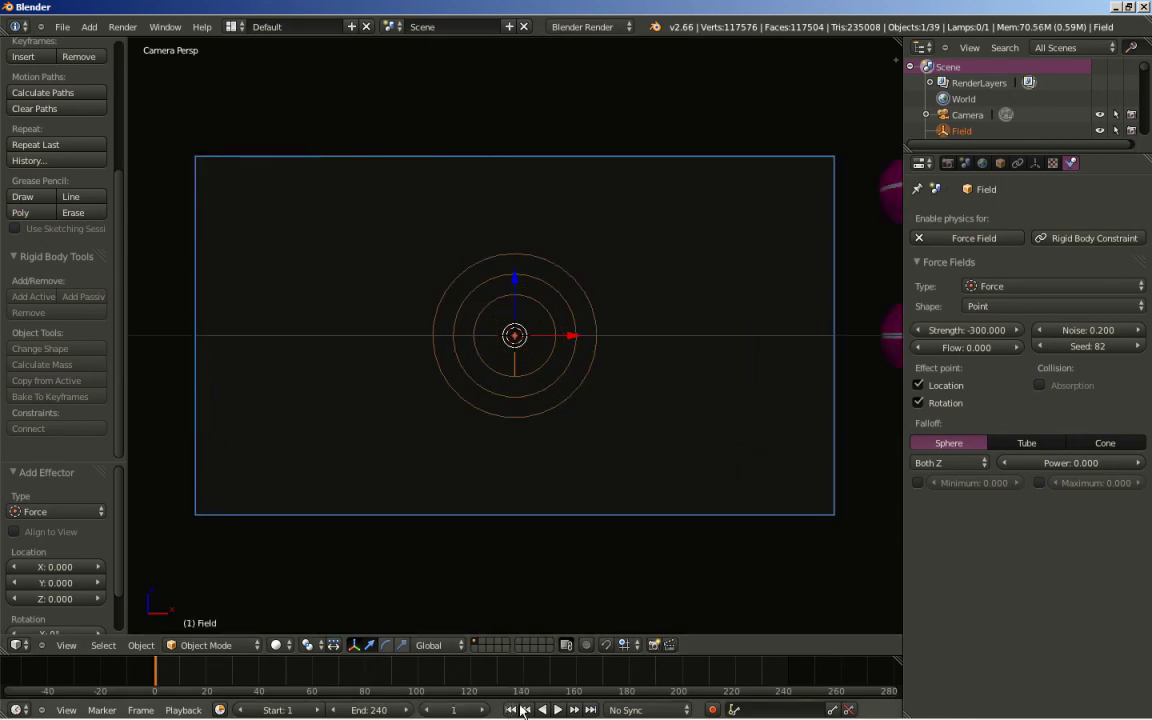
left_click(558, 710)
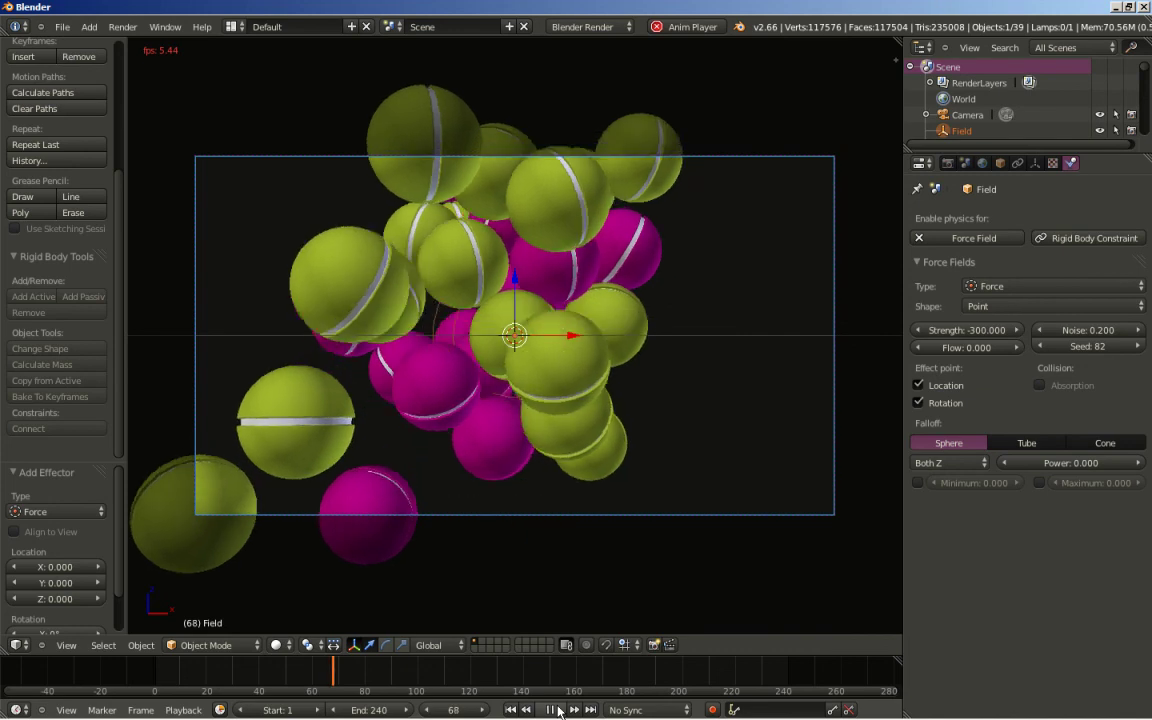
left_click(551, 710)
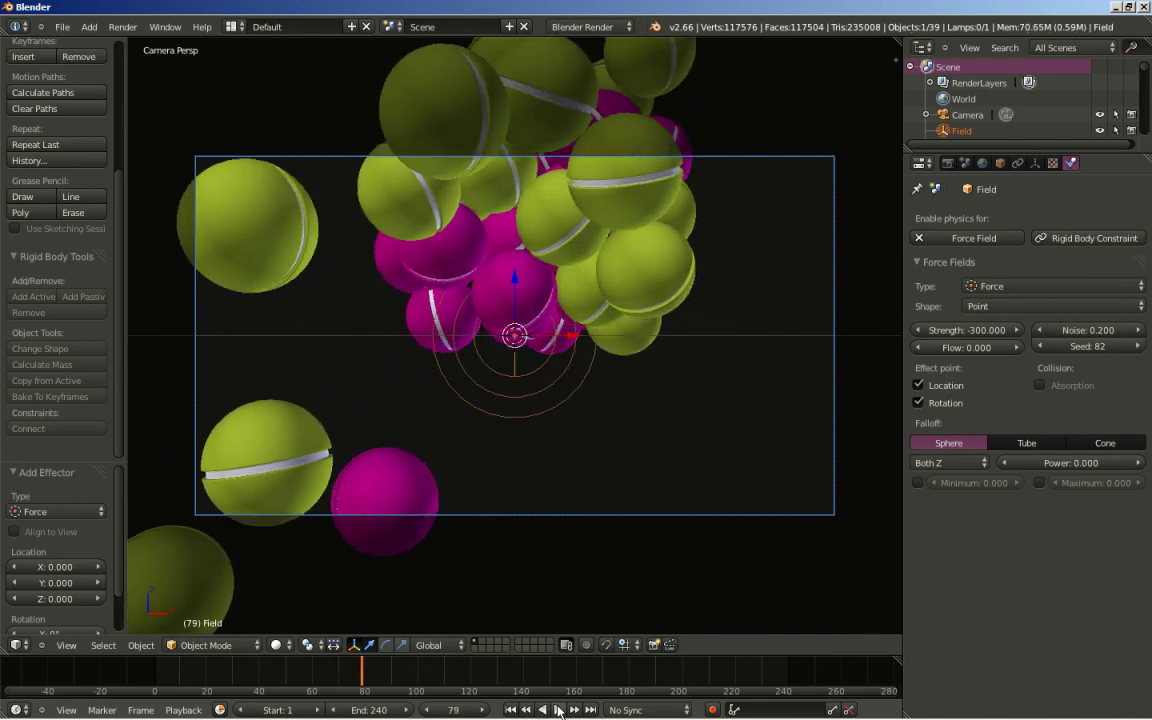
- Return to frame 1 and set the camera's focal length to 29 mm
right_click(835, 281)
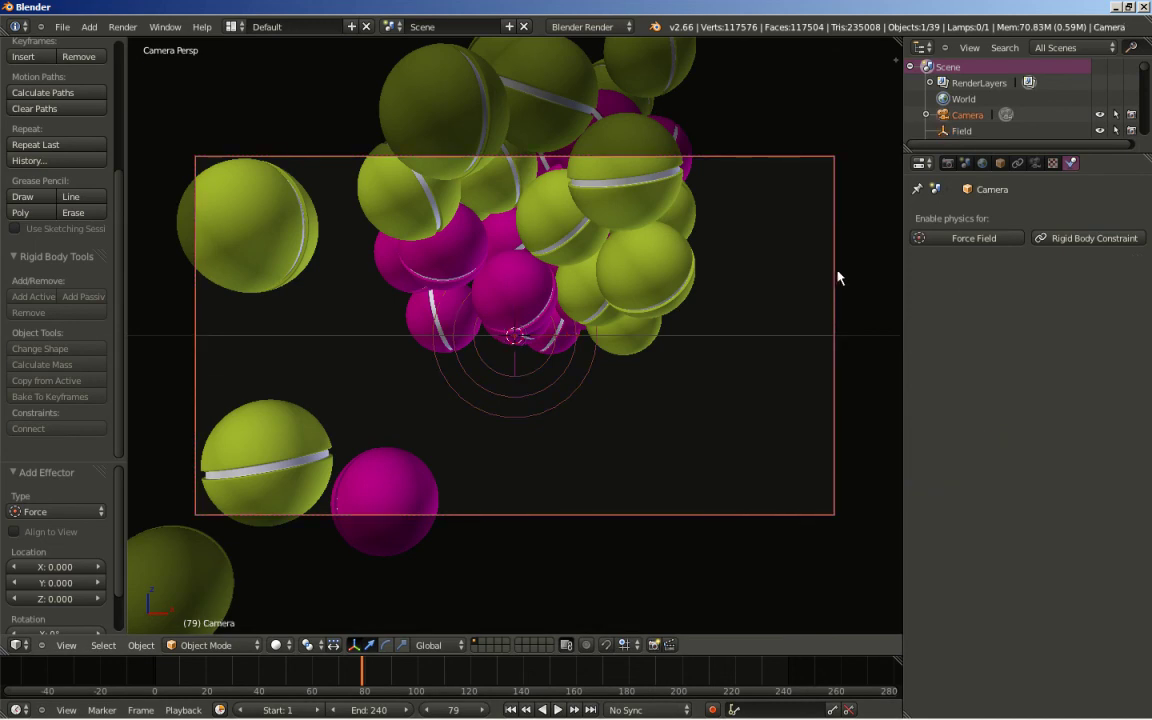
key("shift+Left")
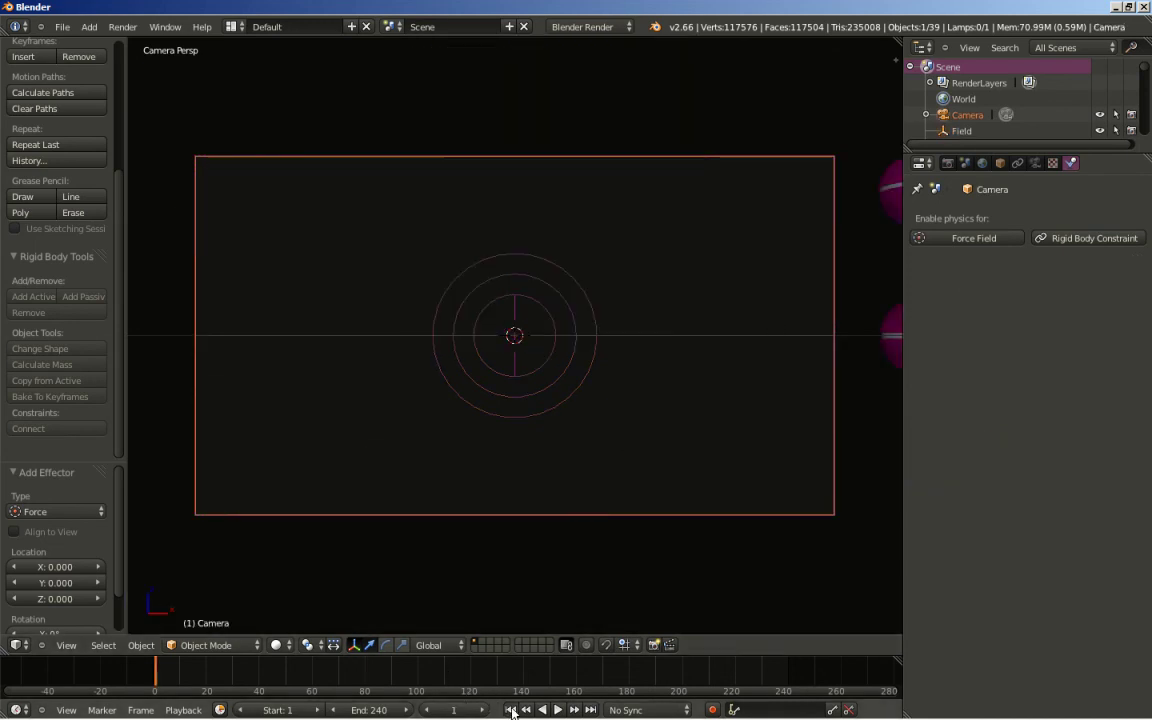
scroll(661, 340, "down", 3)
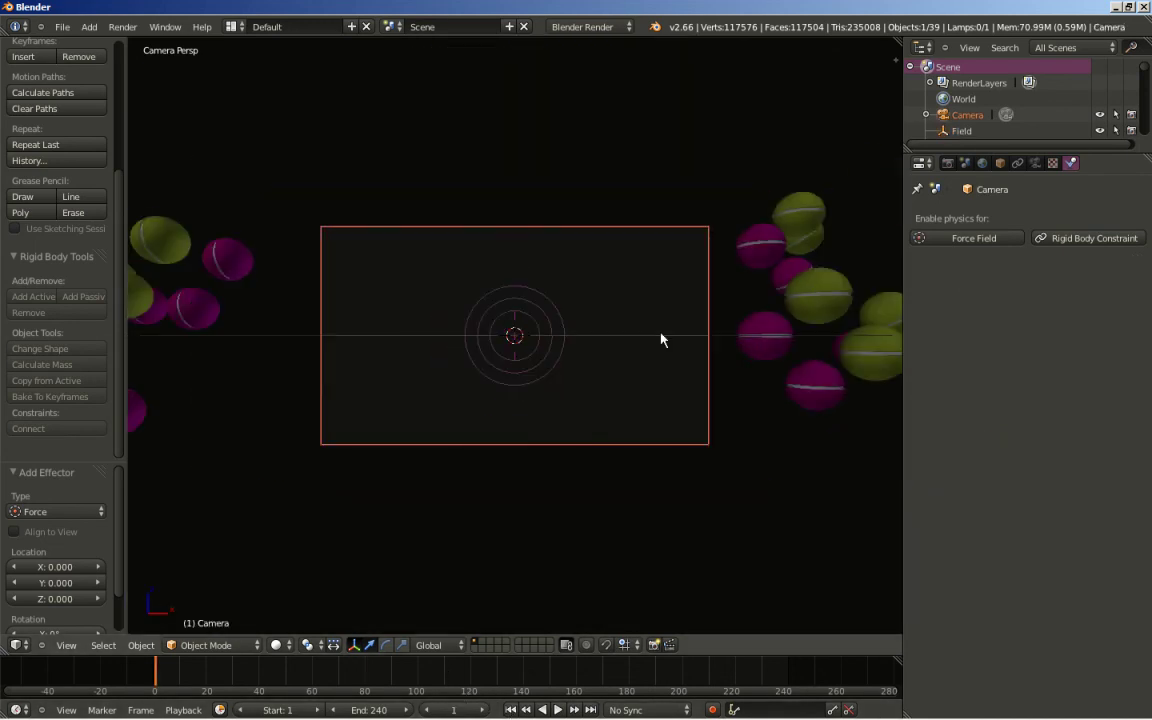
left_click(1035, 163)
left_click_drag(965, 290, 944, 294)
left_click(970, 288)
type("29")
key("Return")
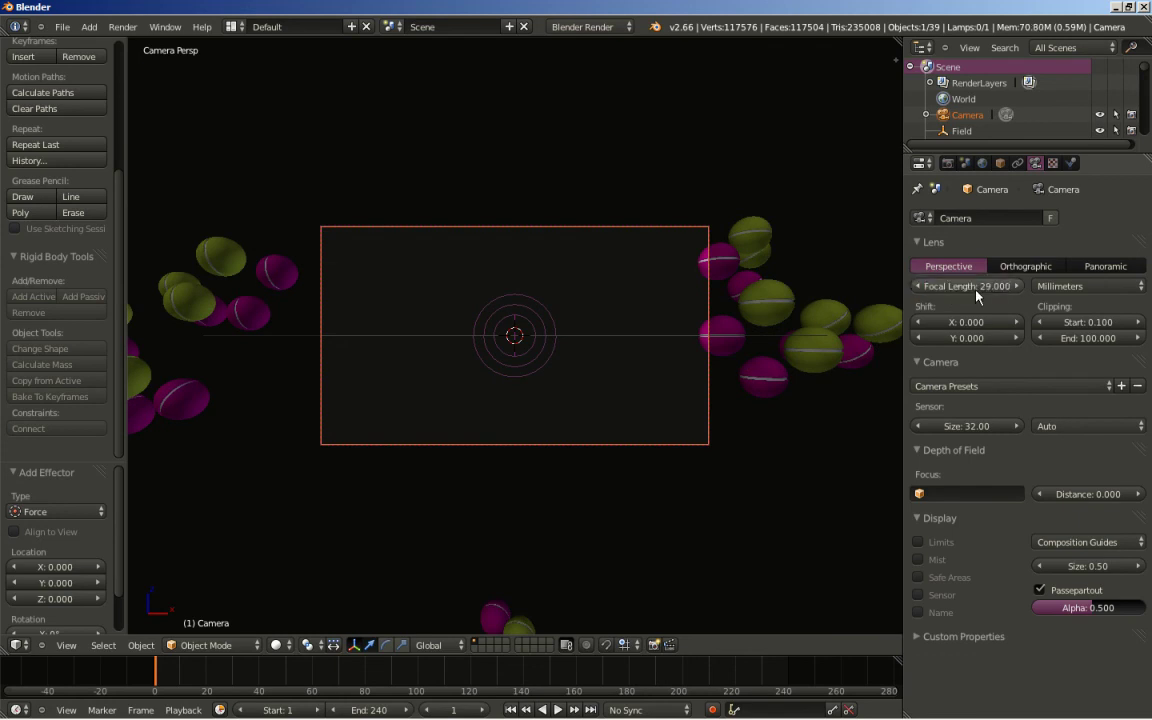
- Move all twelve spheres of the cluster on the camera frame's right side 3 units along X in the front view
scroll(828, 288, "down", 2)
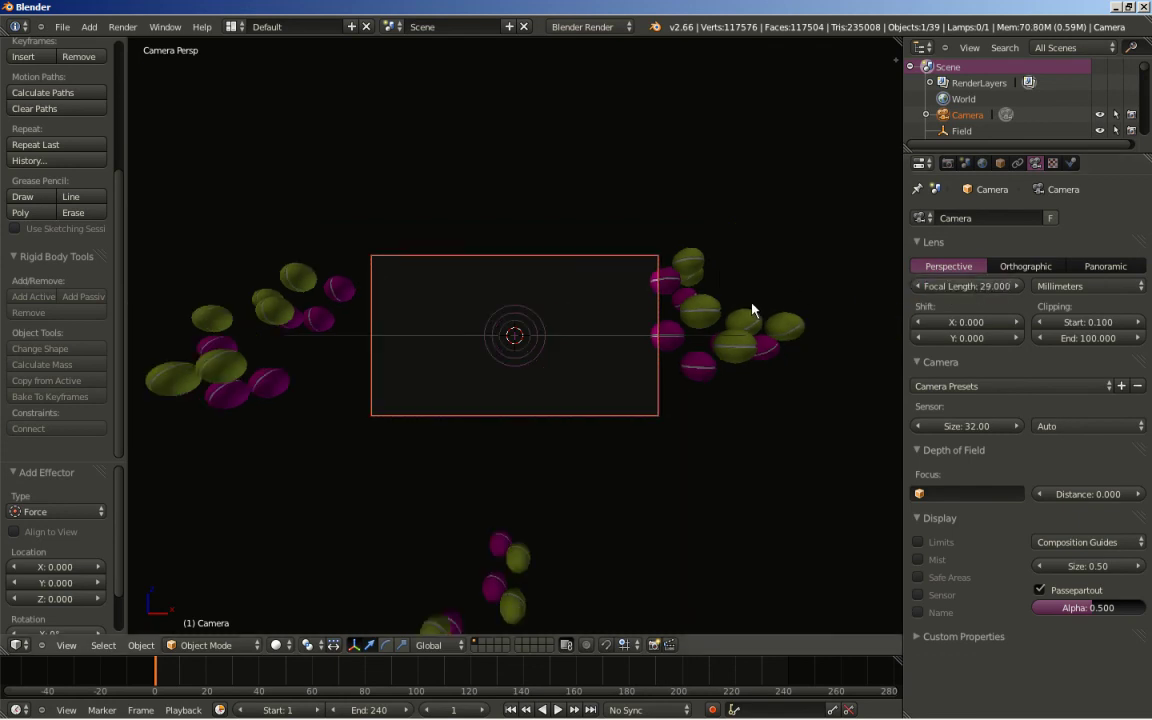
key("KP_1")
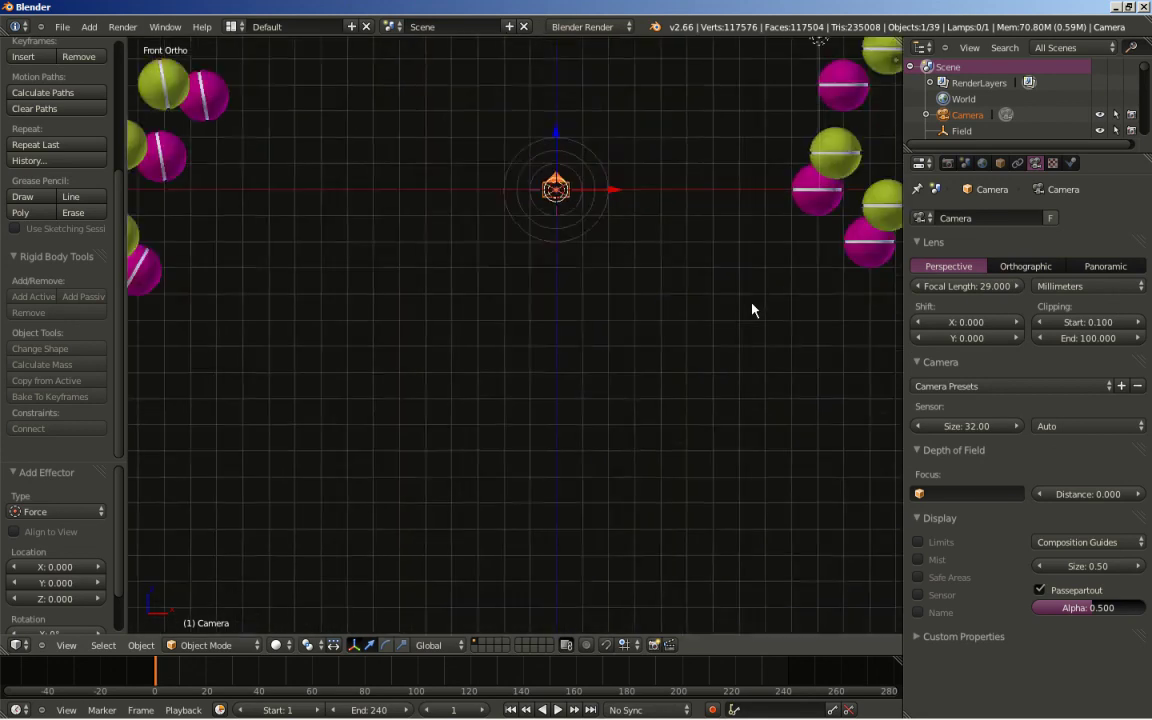
right_click(730, 170)
right_click(763, 172, "shift")
right_click(757, 205, "shift")
right_click(705, 190, "shift")
right_click(700, 229, "shift")
right_click(689, 251, "shift")
right_click(720, 283, "shift")
right_click(730, 260, "shift")
right_click(778, 238, "shift")
right_click(784, 263, "shift")
right_click(820, 240, "shift")
right_click(826, 266, "shift")
key("g")
key("x")
left_click(794, 318)
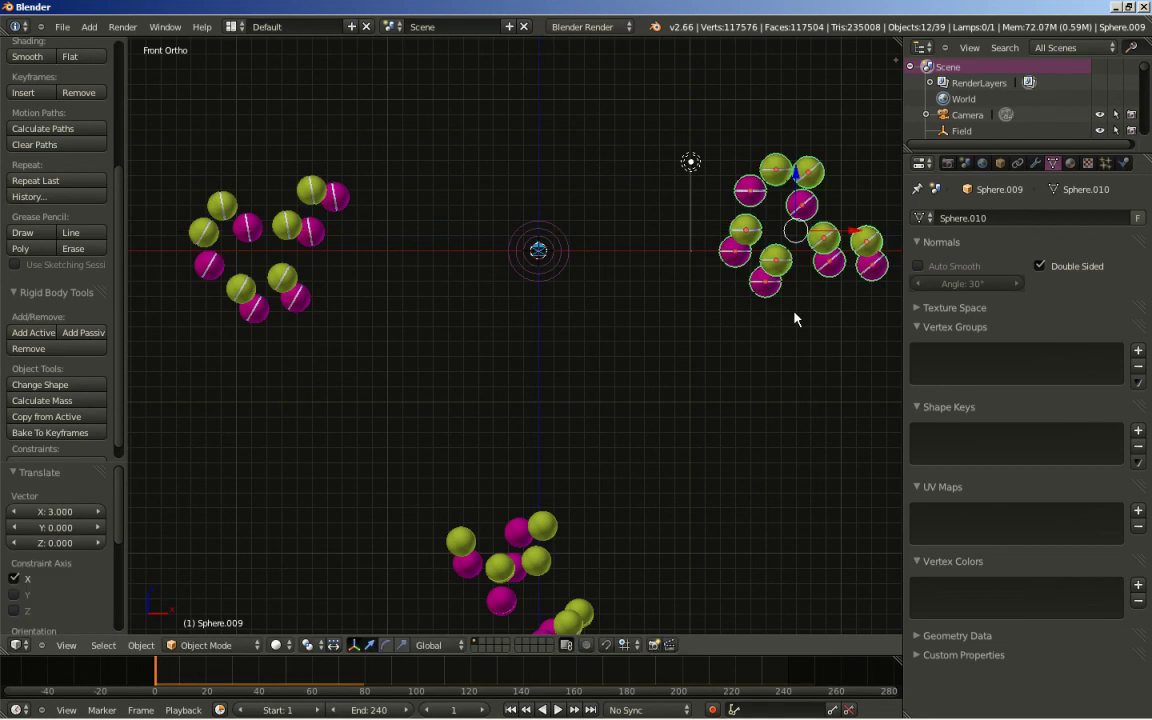
- Play the animation in the camera view to about frame 159 to check the wider framing and the sphere collisions
key("KP_0")
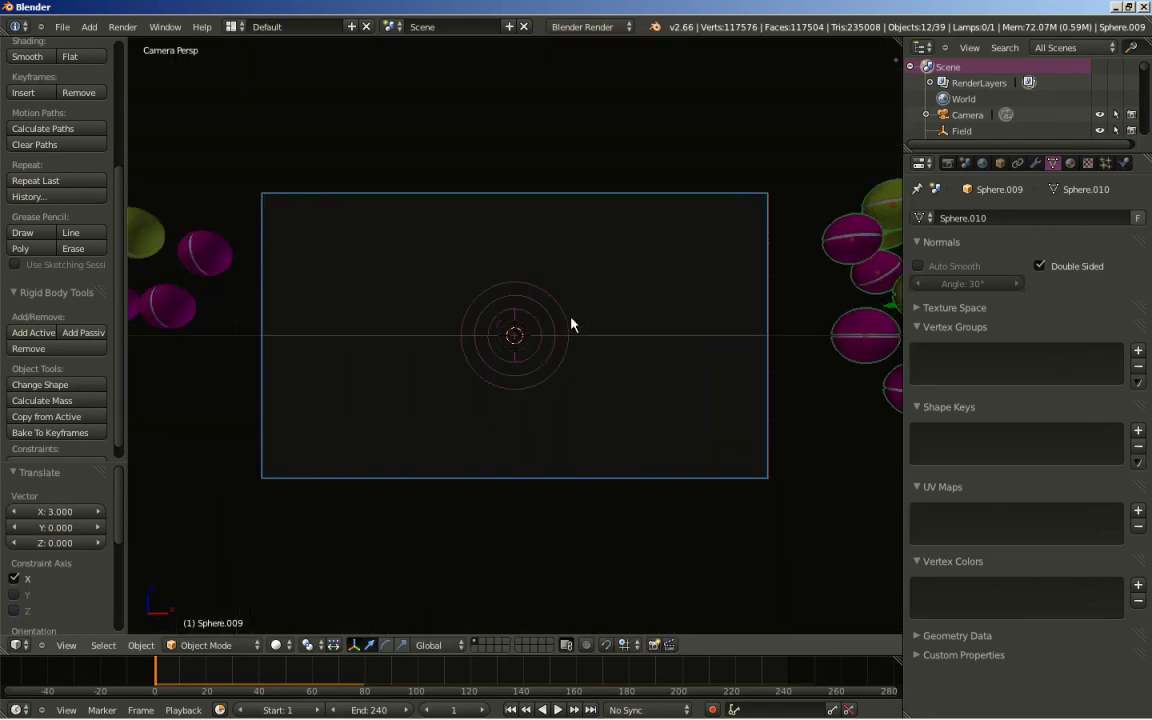
left_click(557, 710)
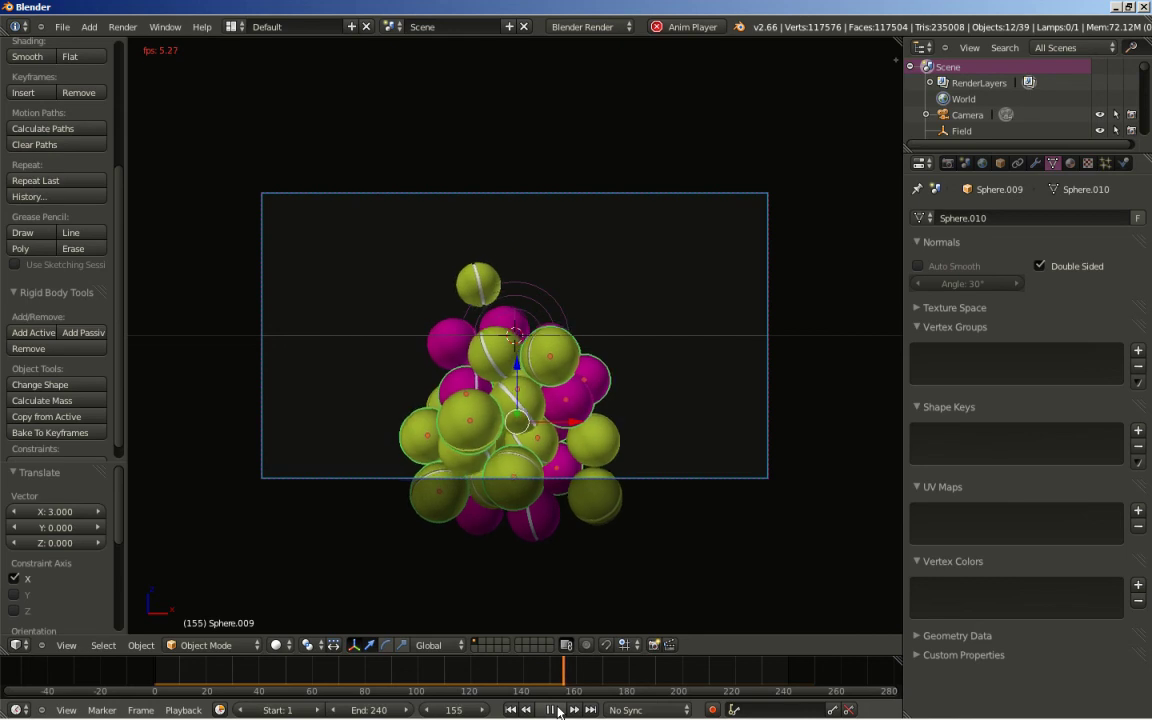
left_click(556, 709)
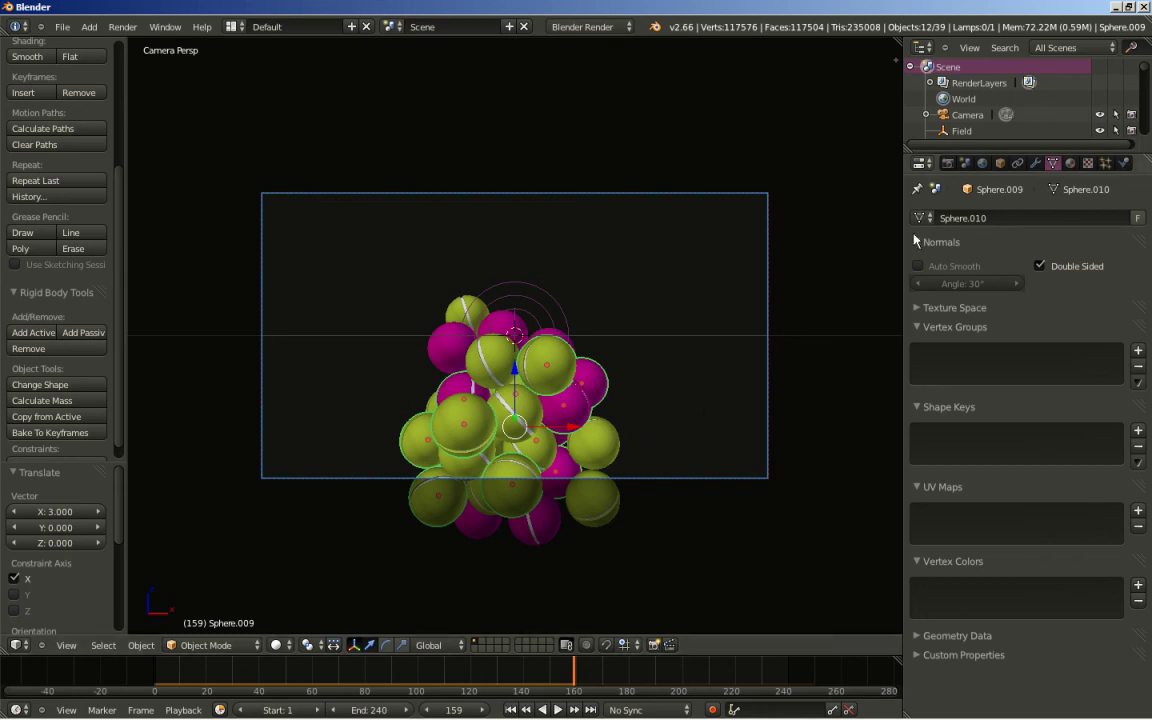
- Set the world's horizon color to near white and enable Environment Lighting
left_click(984, 163)
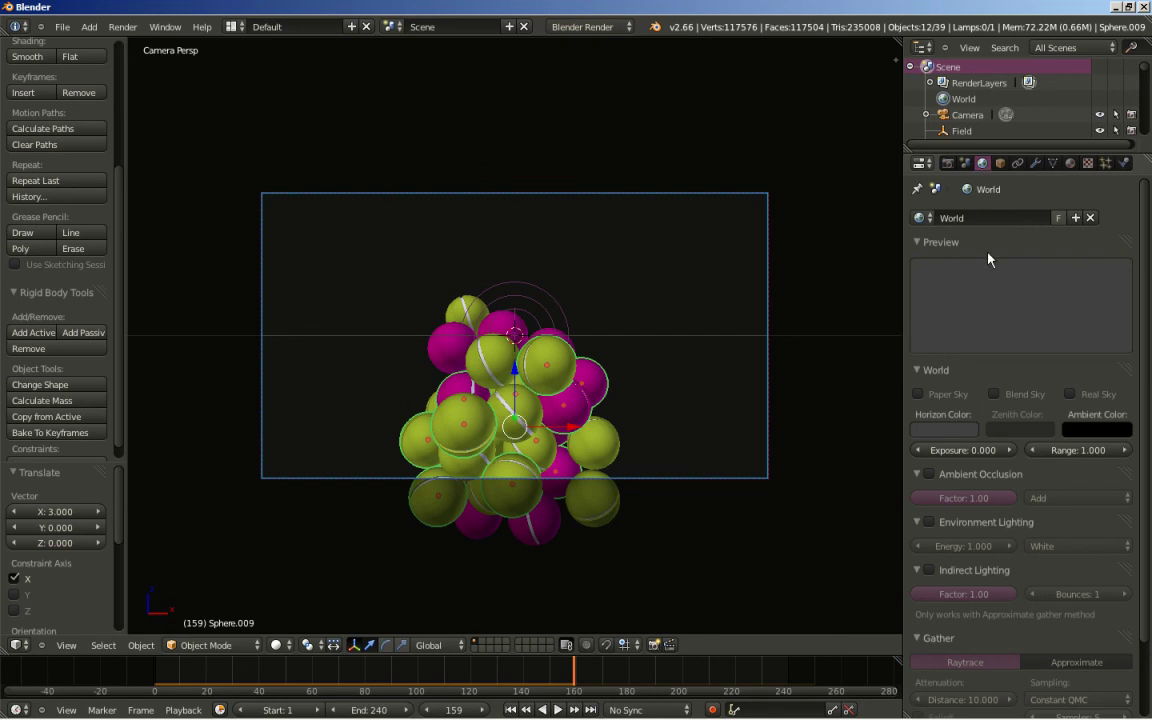
left_click(926, 432)
left_click_drag(1048, 300, 1050, 225)
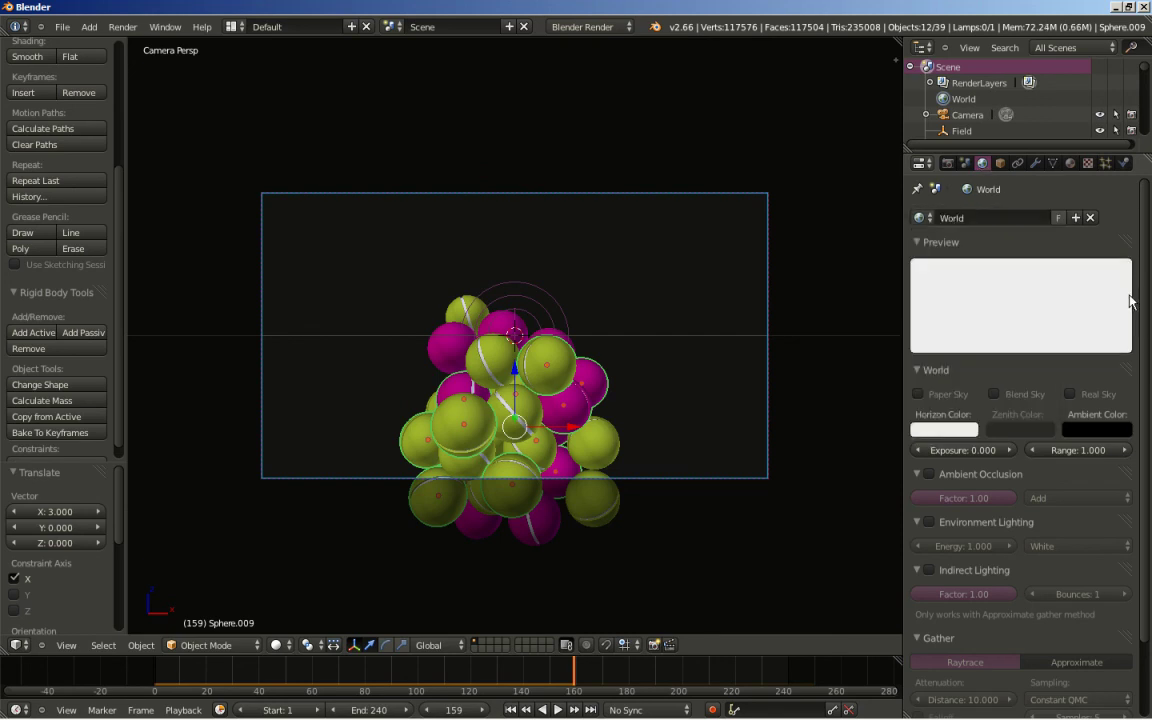
scroll(979, 413, "down", 2)
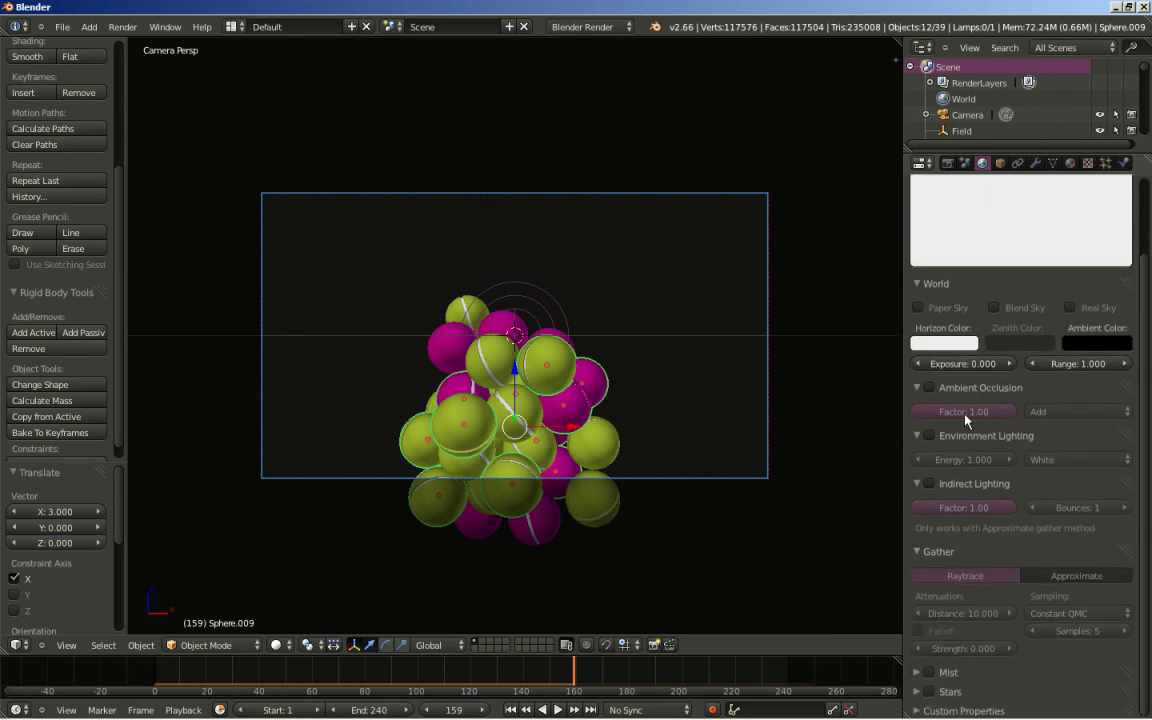
left_click(930, 436)
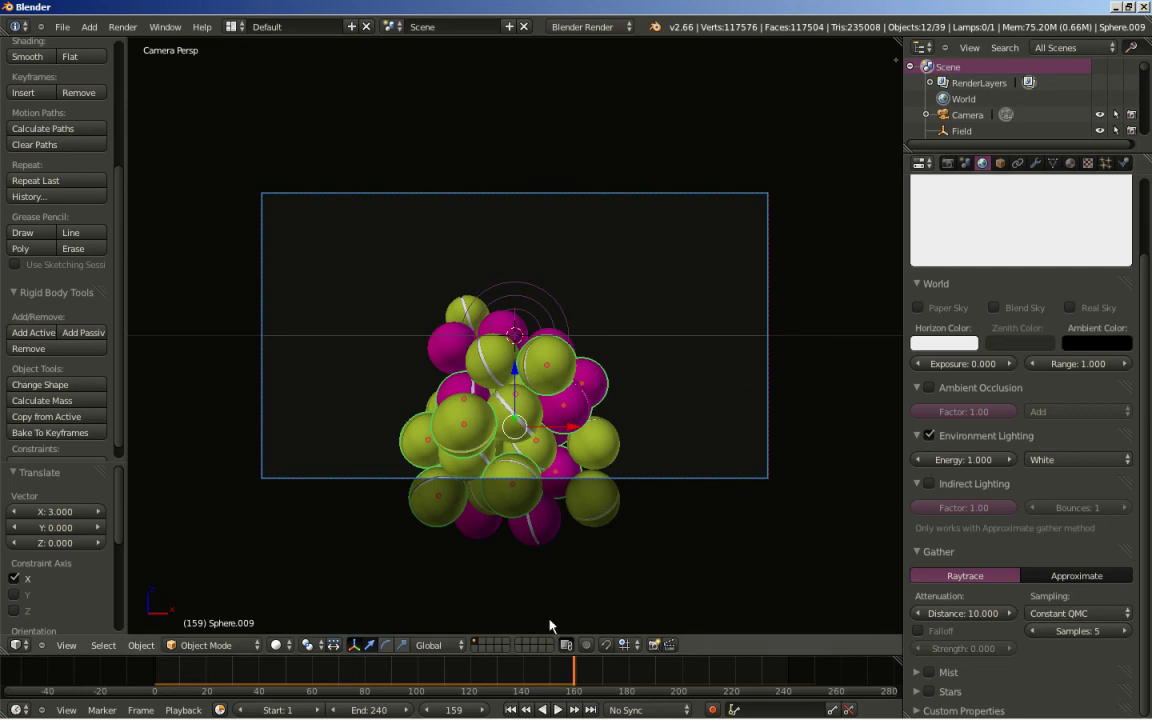
- Test render frame 159 to check the lighting and background, and close the render result
left_click(948, 164)
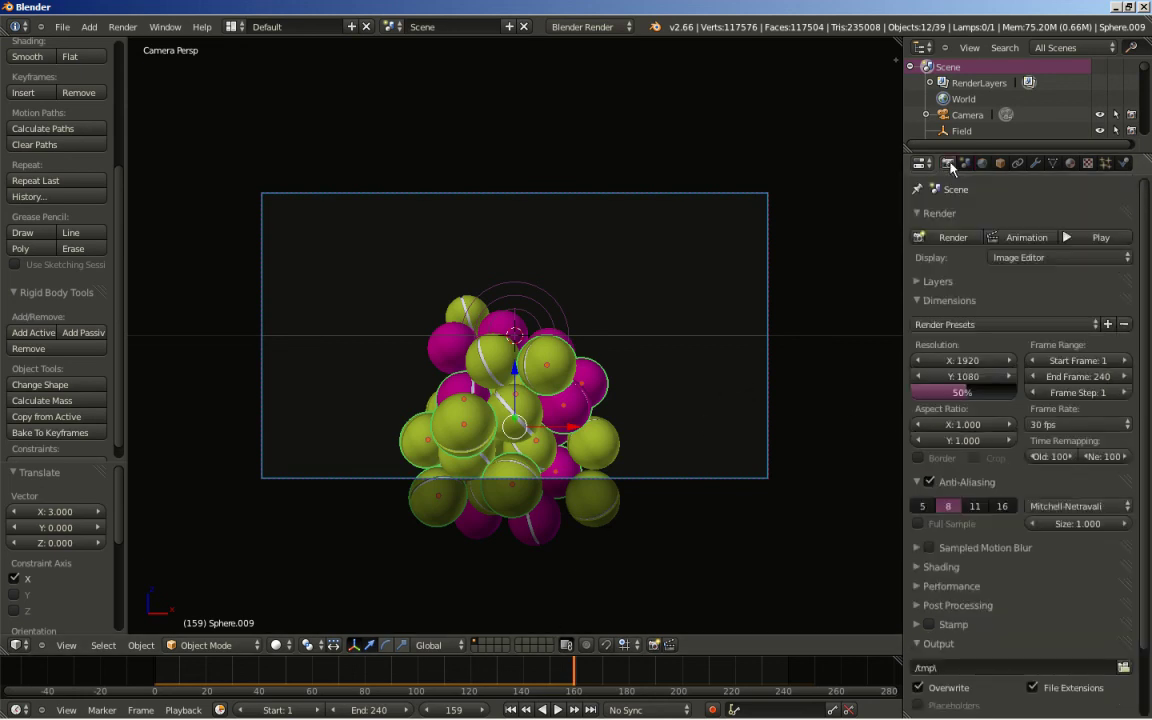
left_click(957, 239)
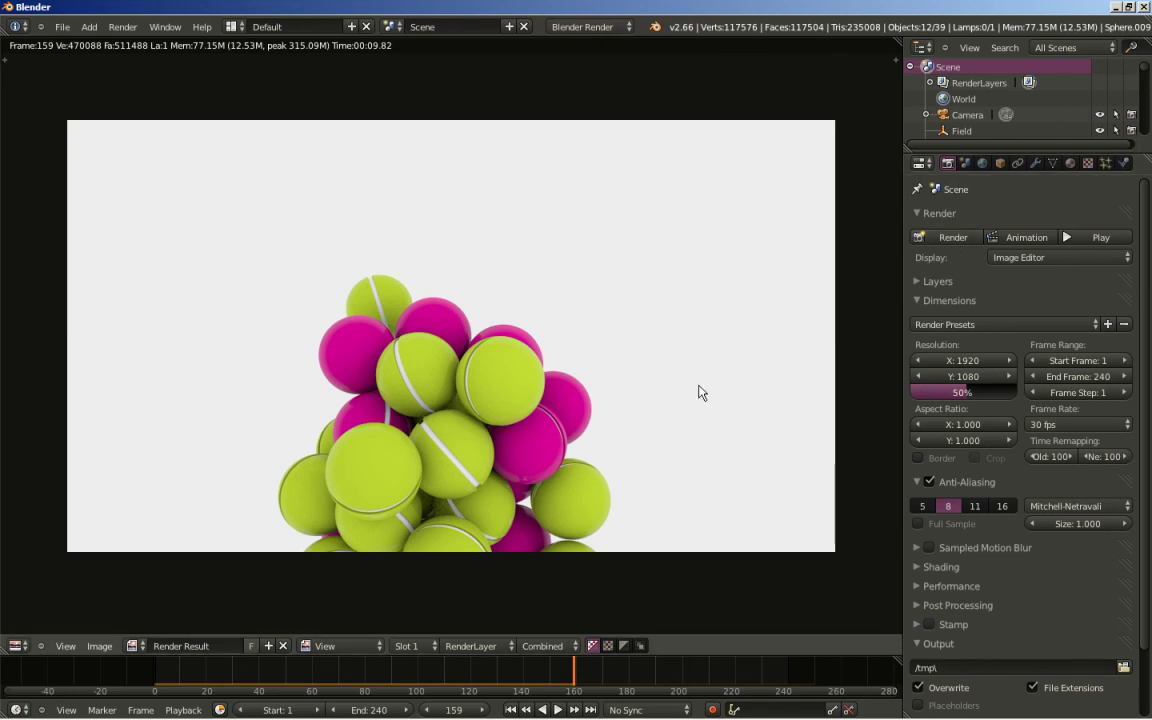
key("Escape")
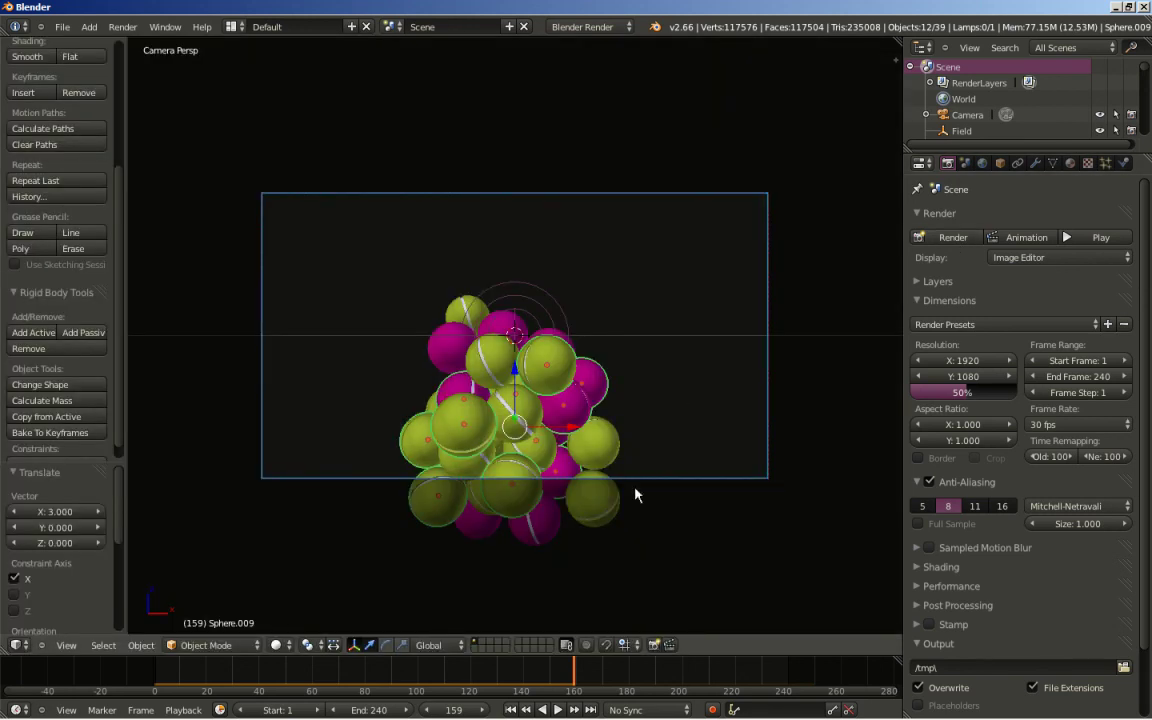
- Play the animation from frame 1, stop it at frame 66, and test render that frame
key("shift+Left")
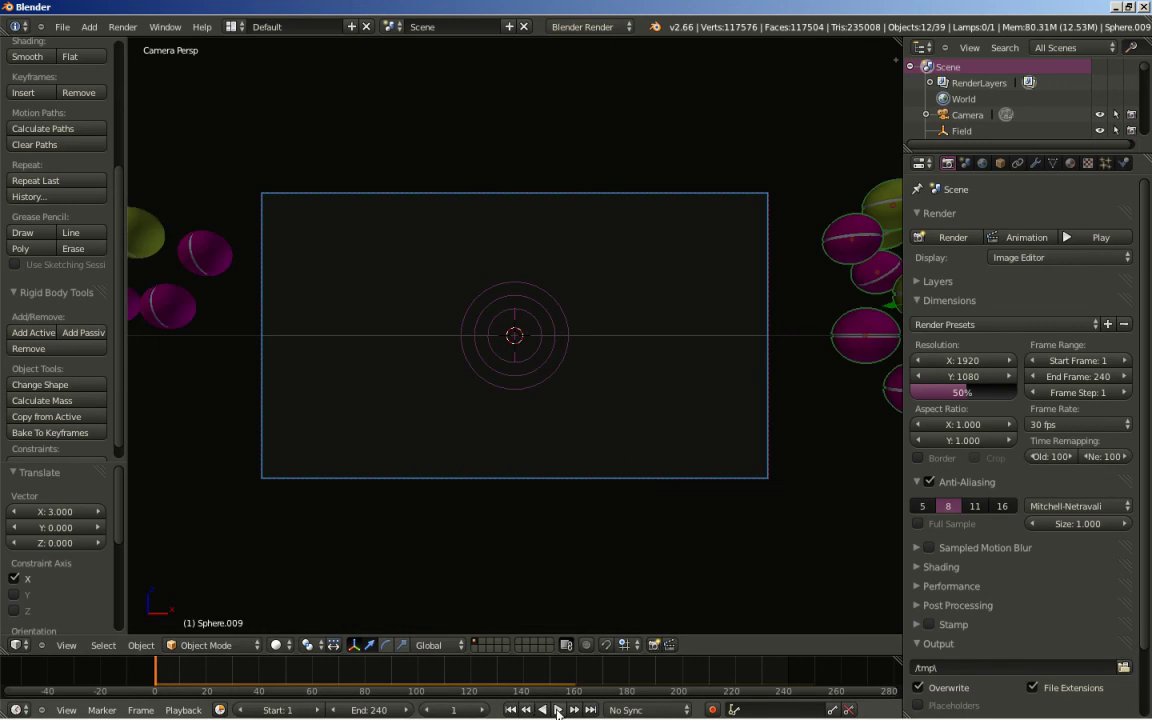
left_click(557, 709)
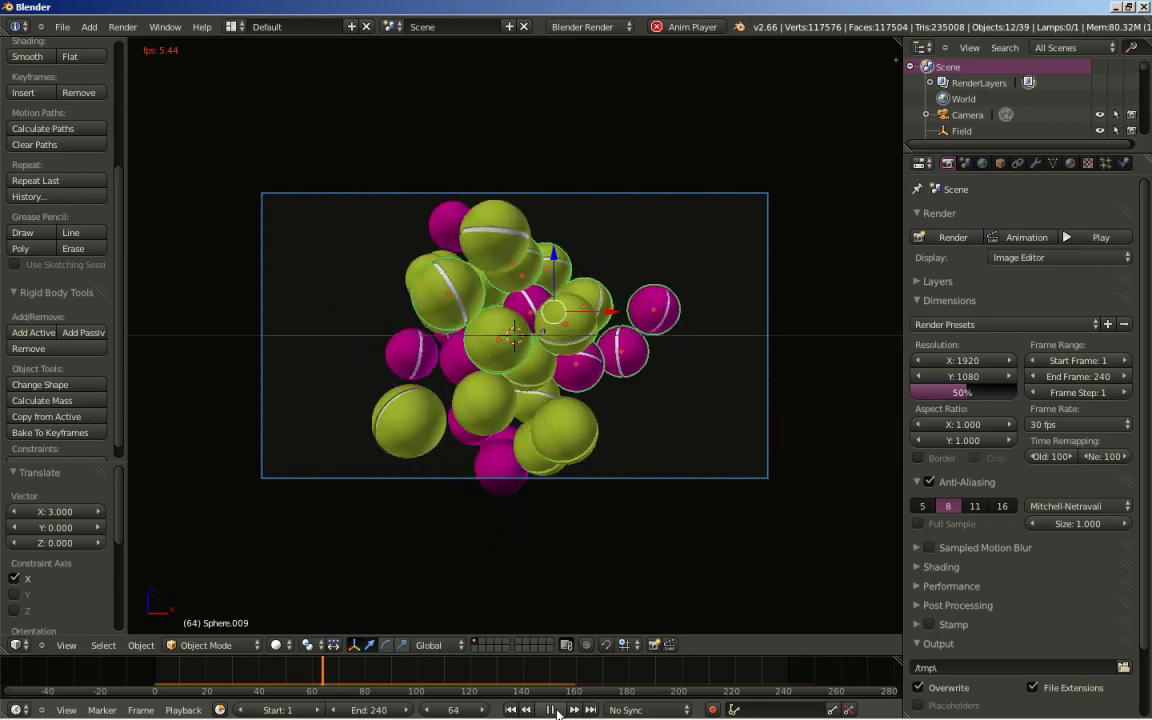
left_click(551, 709)
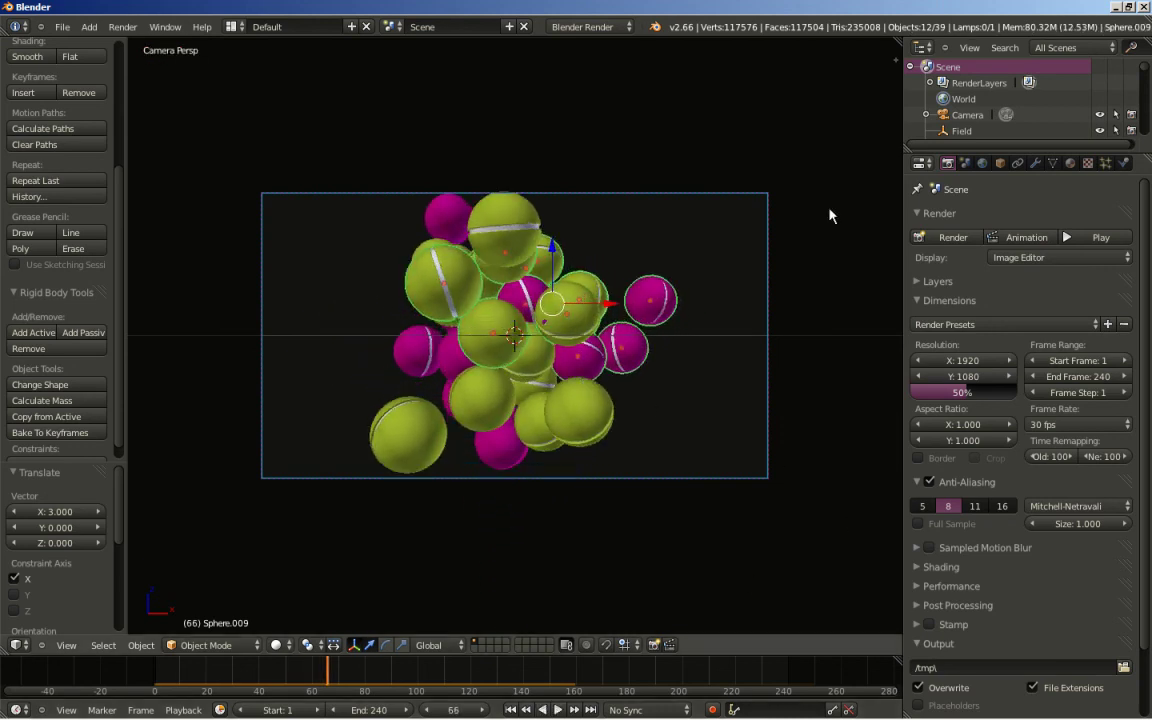
left_click(946, 238)
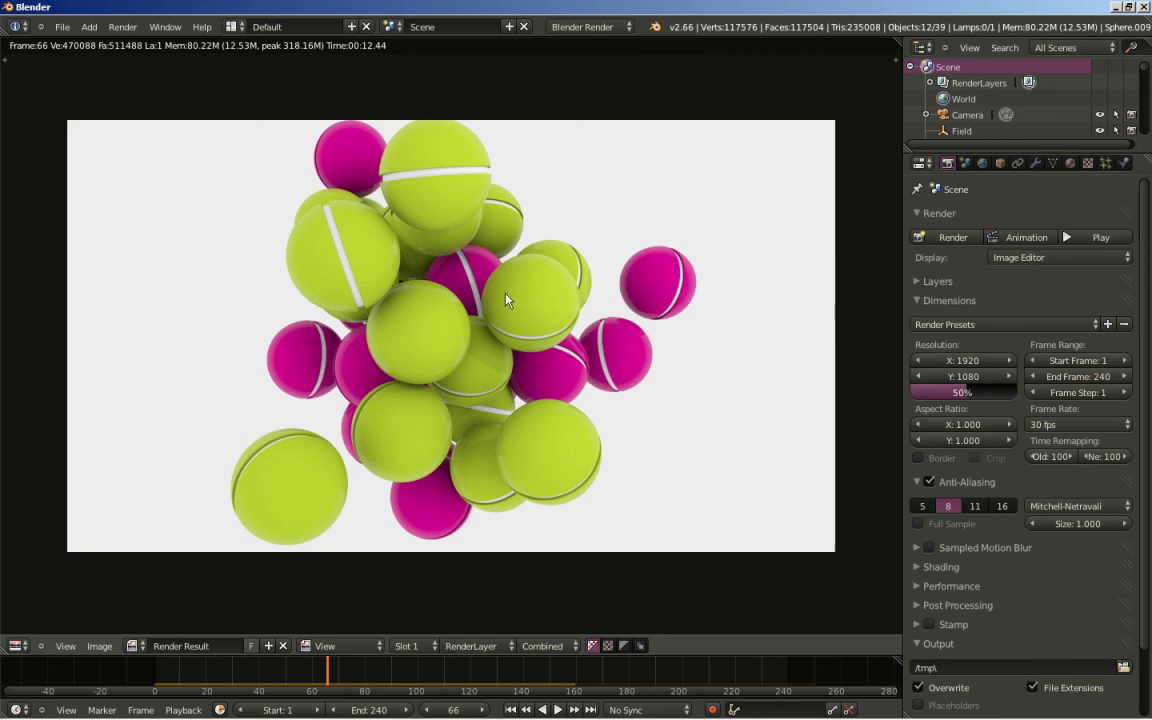
key("Escape")
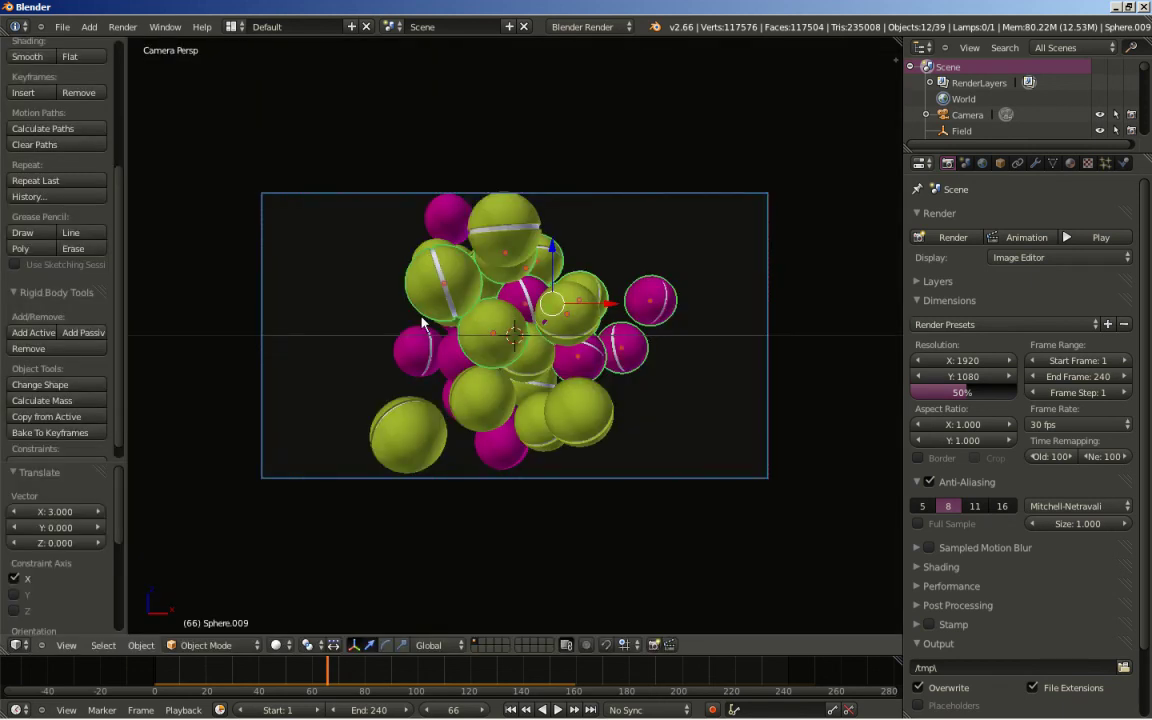